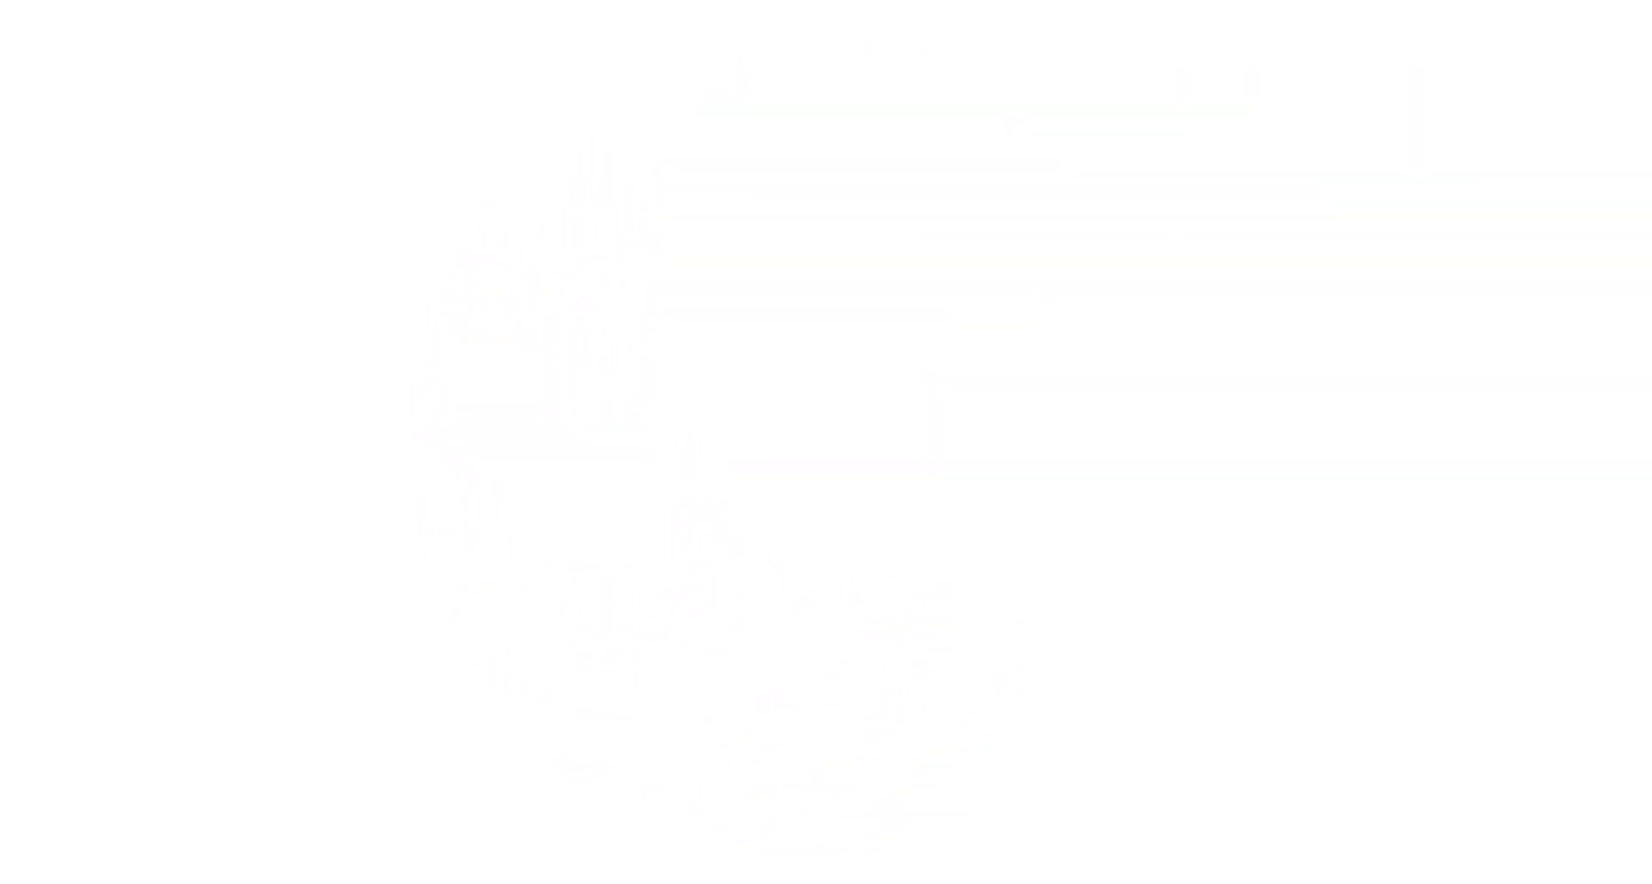
# Step: Define straight external gear G1: module 1.5, 30 teeth, 15 mm face width, 20° pressure angle
pyautogui.click(593, 82)
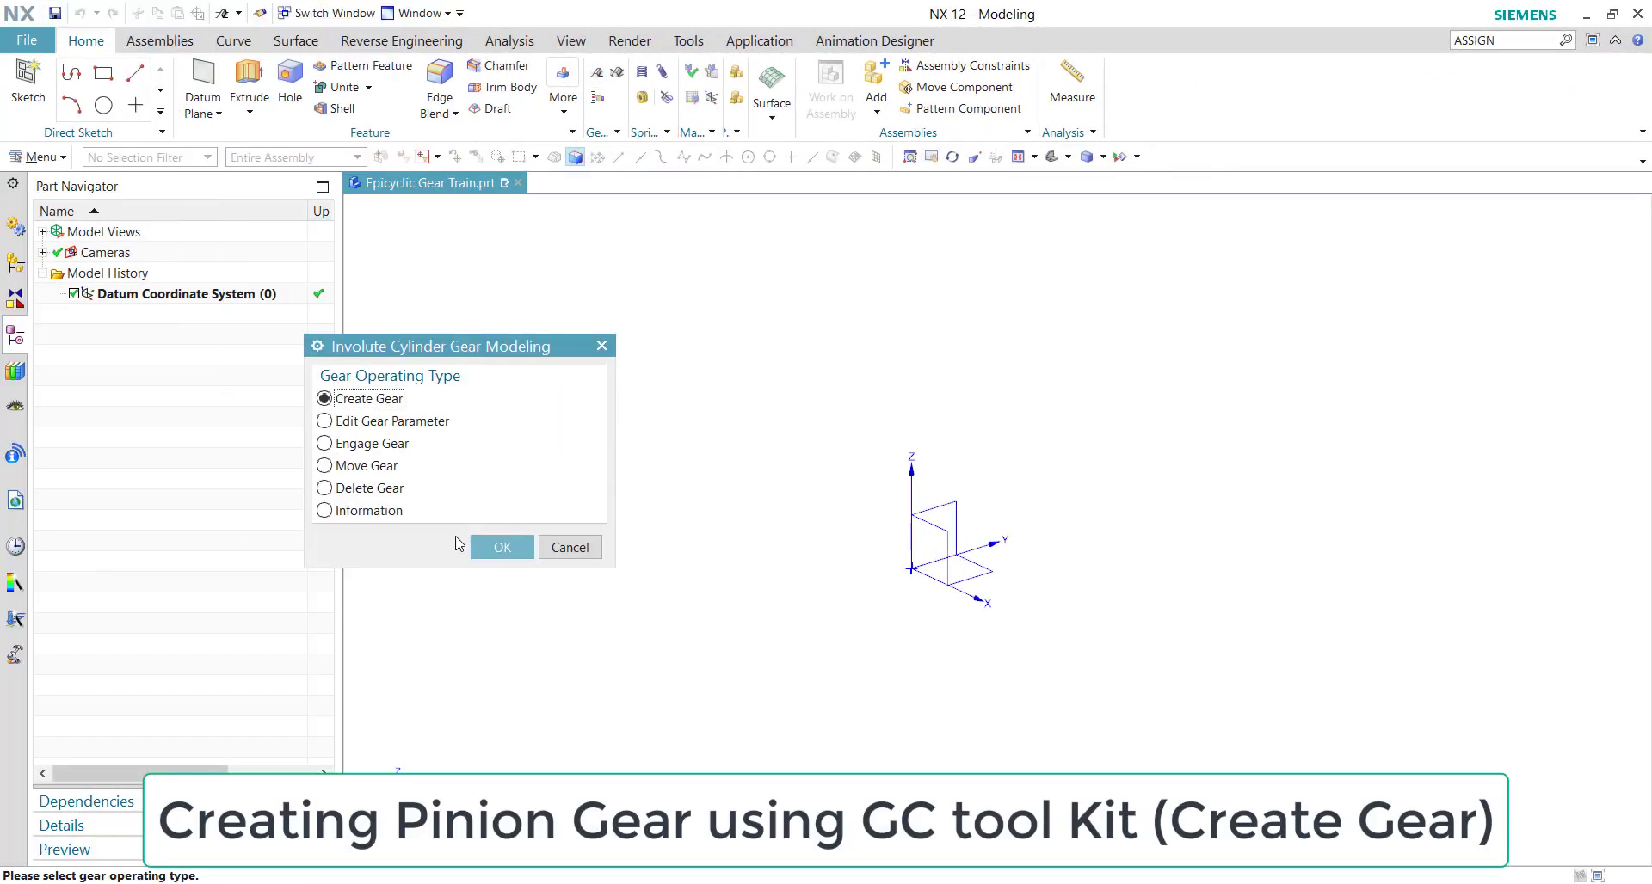
pyautogui.click(490, 546)
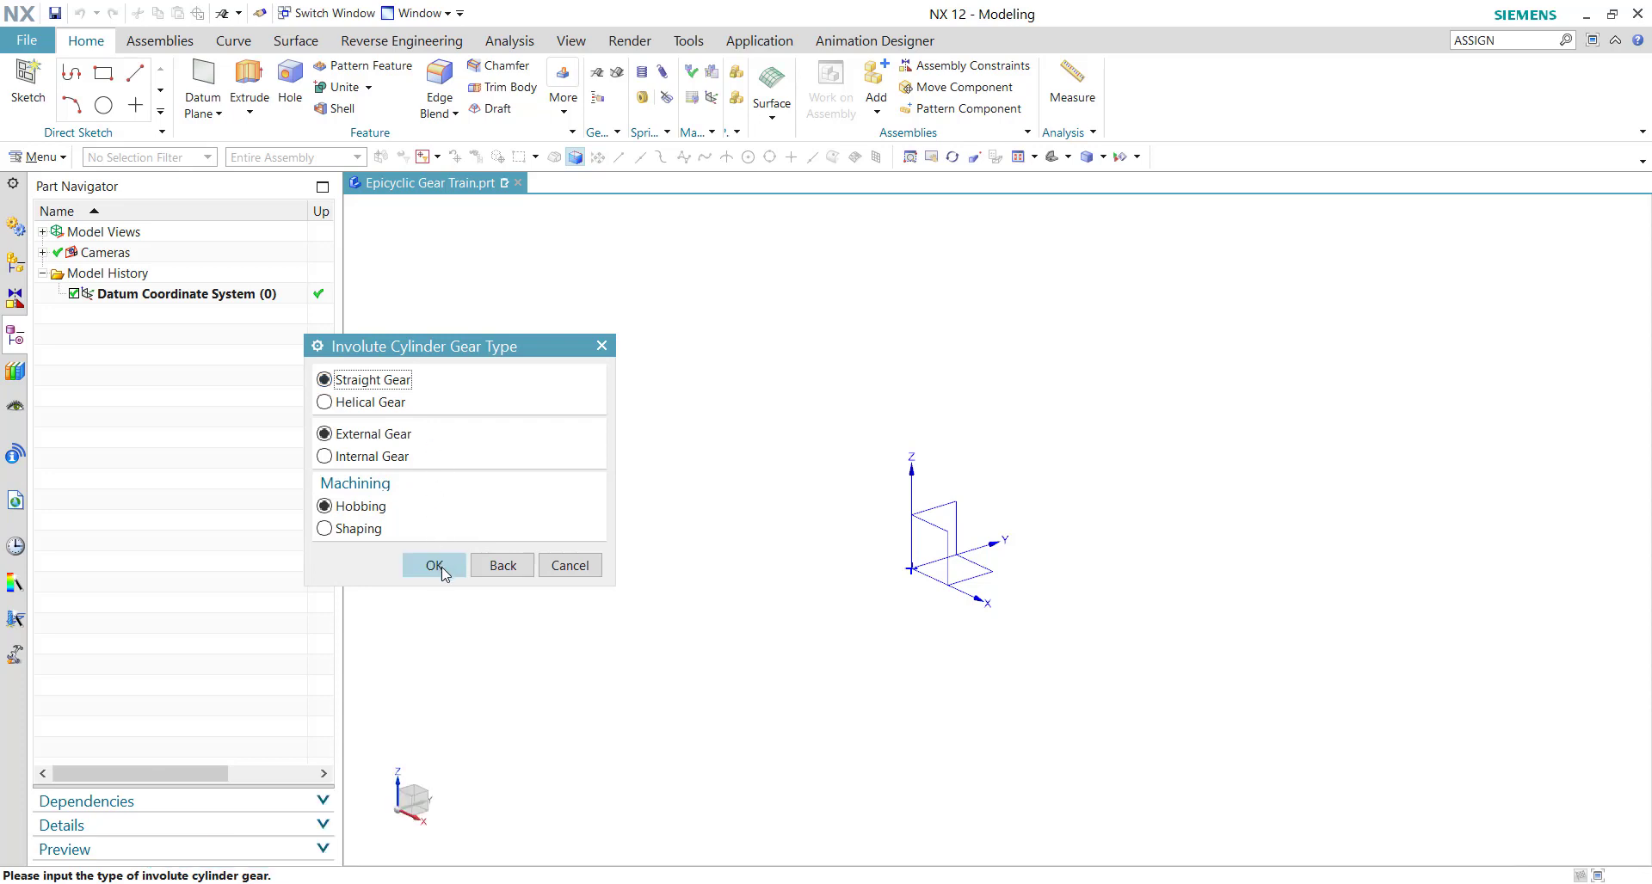
pyautogui.click(435, 566)
pyautogui.write('G1')
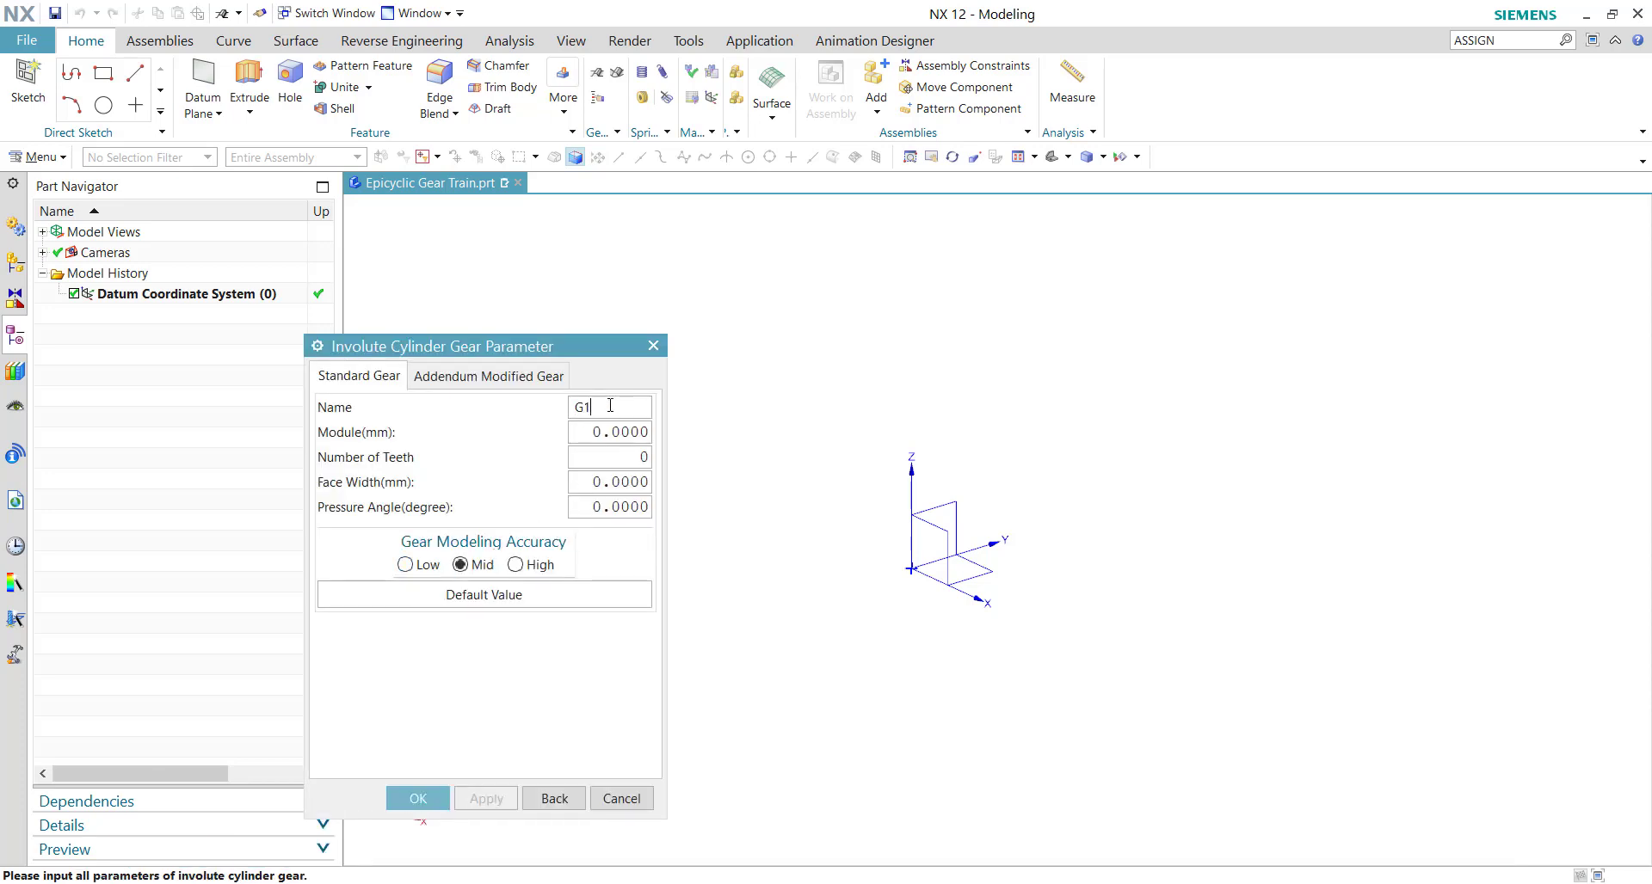
pyautogui.press('Tab')
pyautogui.write('1.')
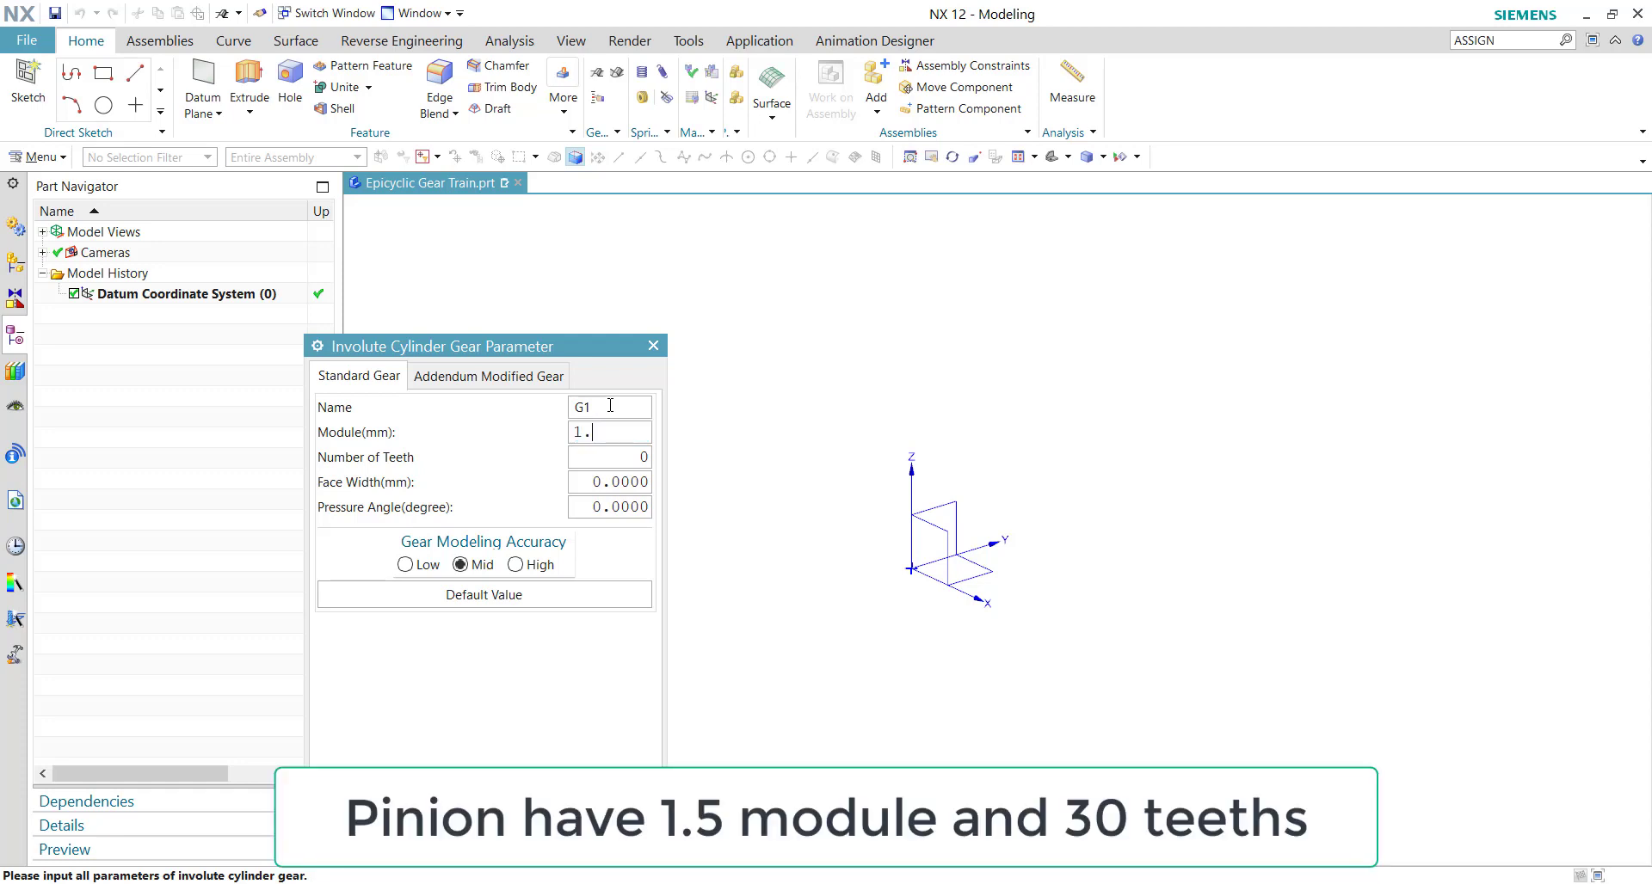
pyautogui.press('Tab')
pyautogui.write('3')
pyautogui.write('0')
pyautogui.press('Tab')
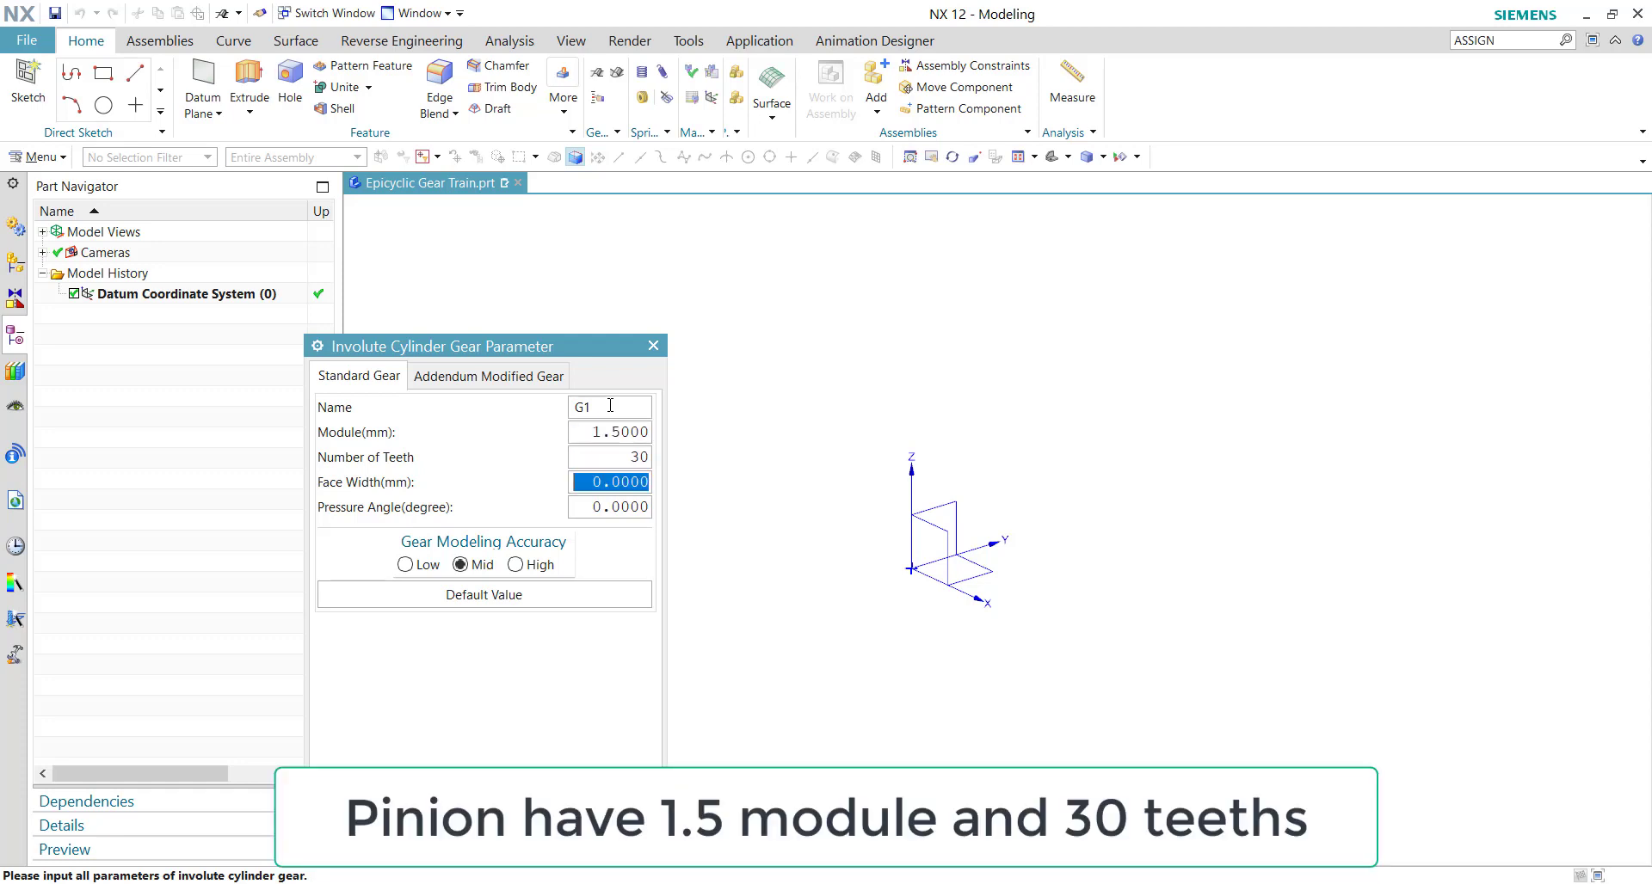
pyautogui.write('15')
pyautogui.press('Tab')
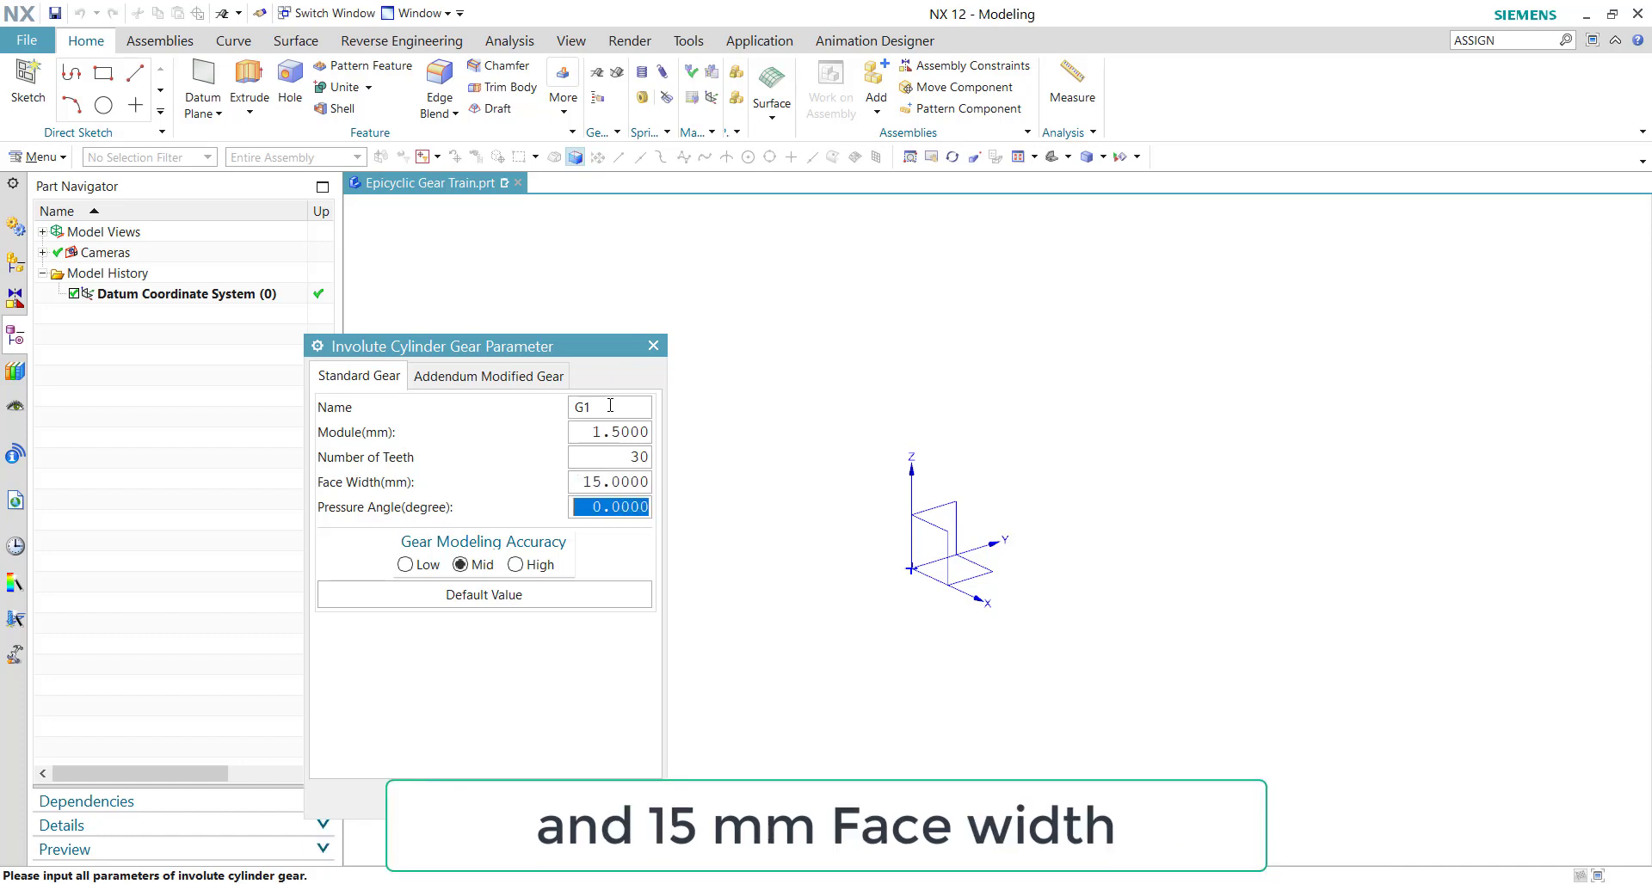
pyautogui.write('20')
pyautogui.press('Return')
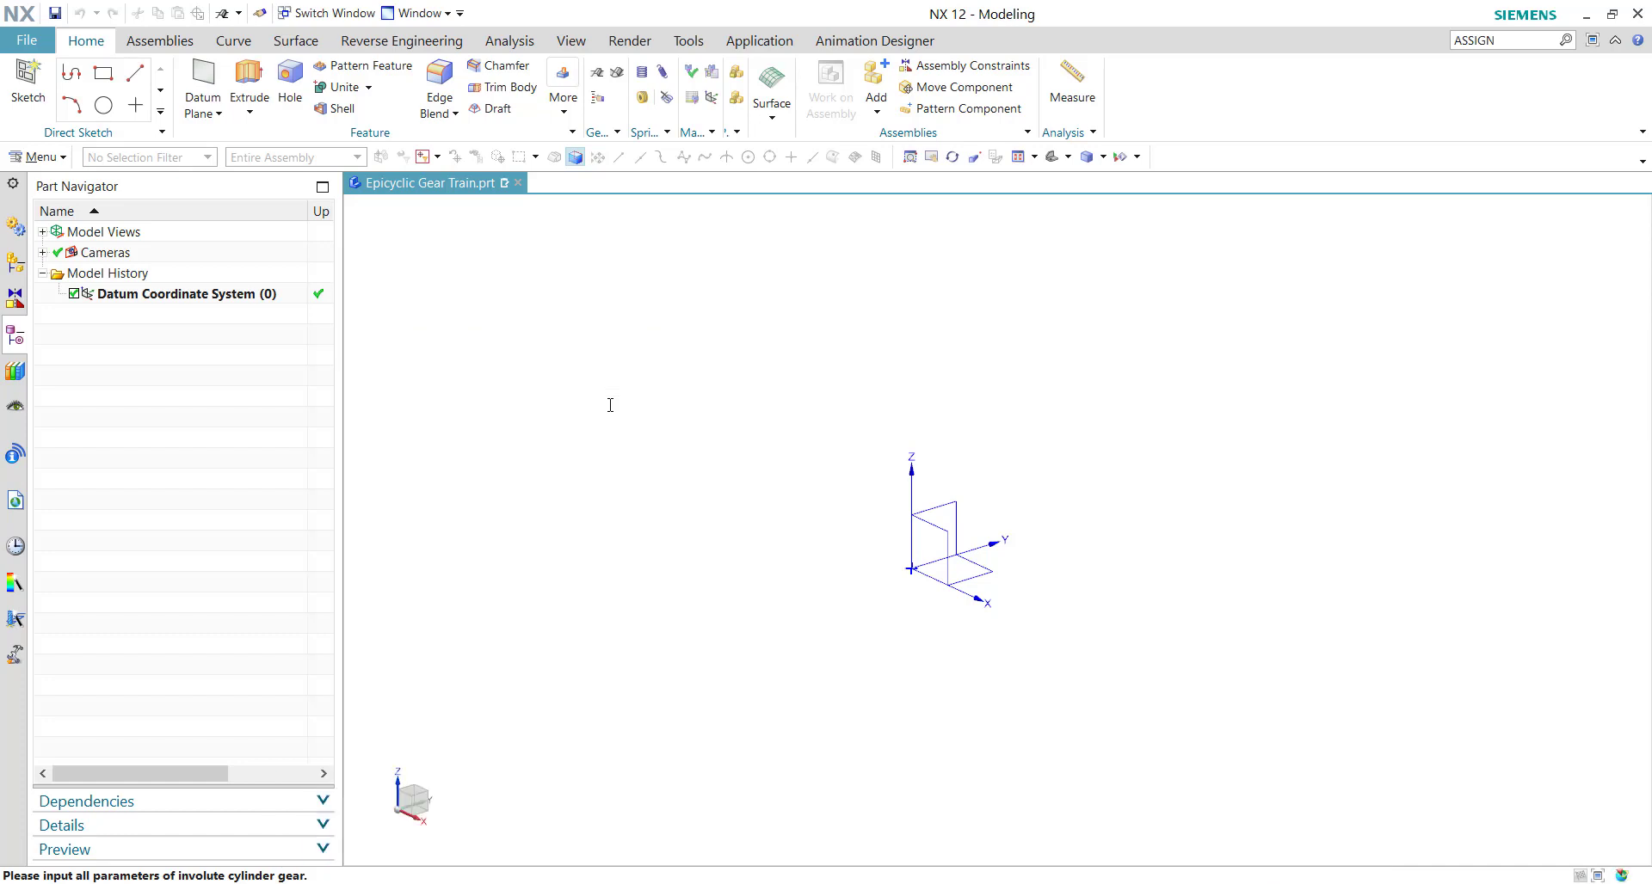
# Step: Orient G1 along the X-axis and generate it at the origin
pyautogui.click(1024, 539)
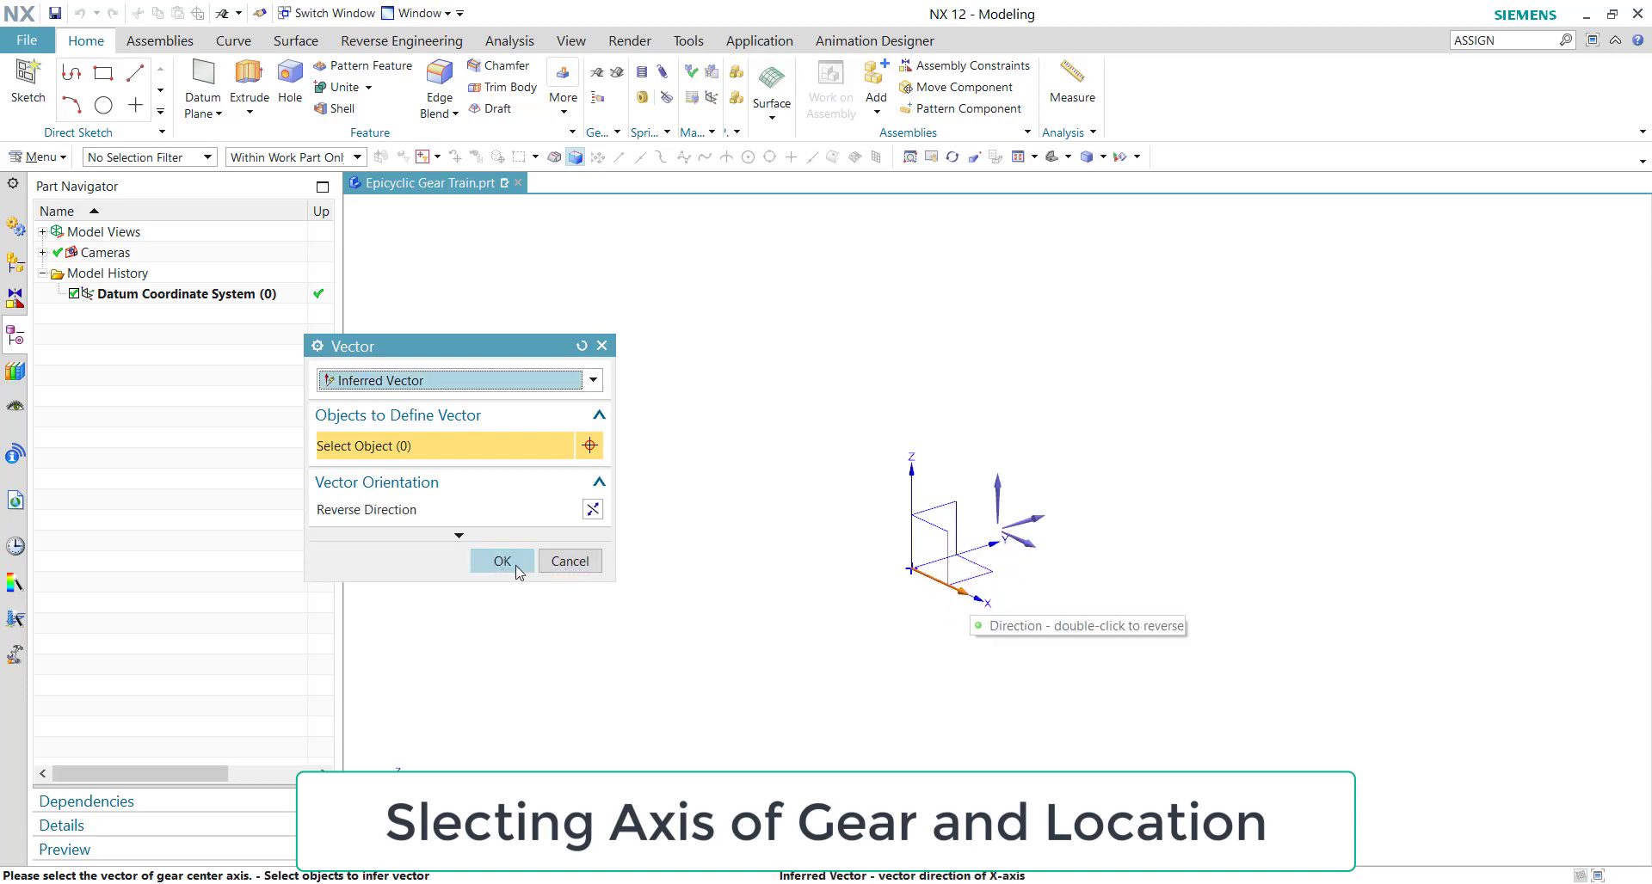
pyautogui.click(504, 561)
pyautogui.click(439, 707)
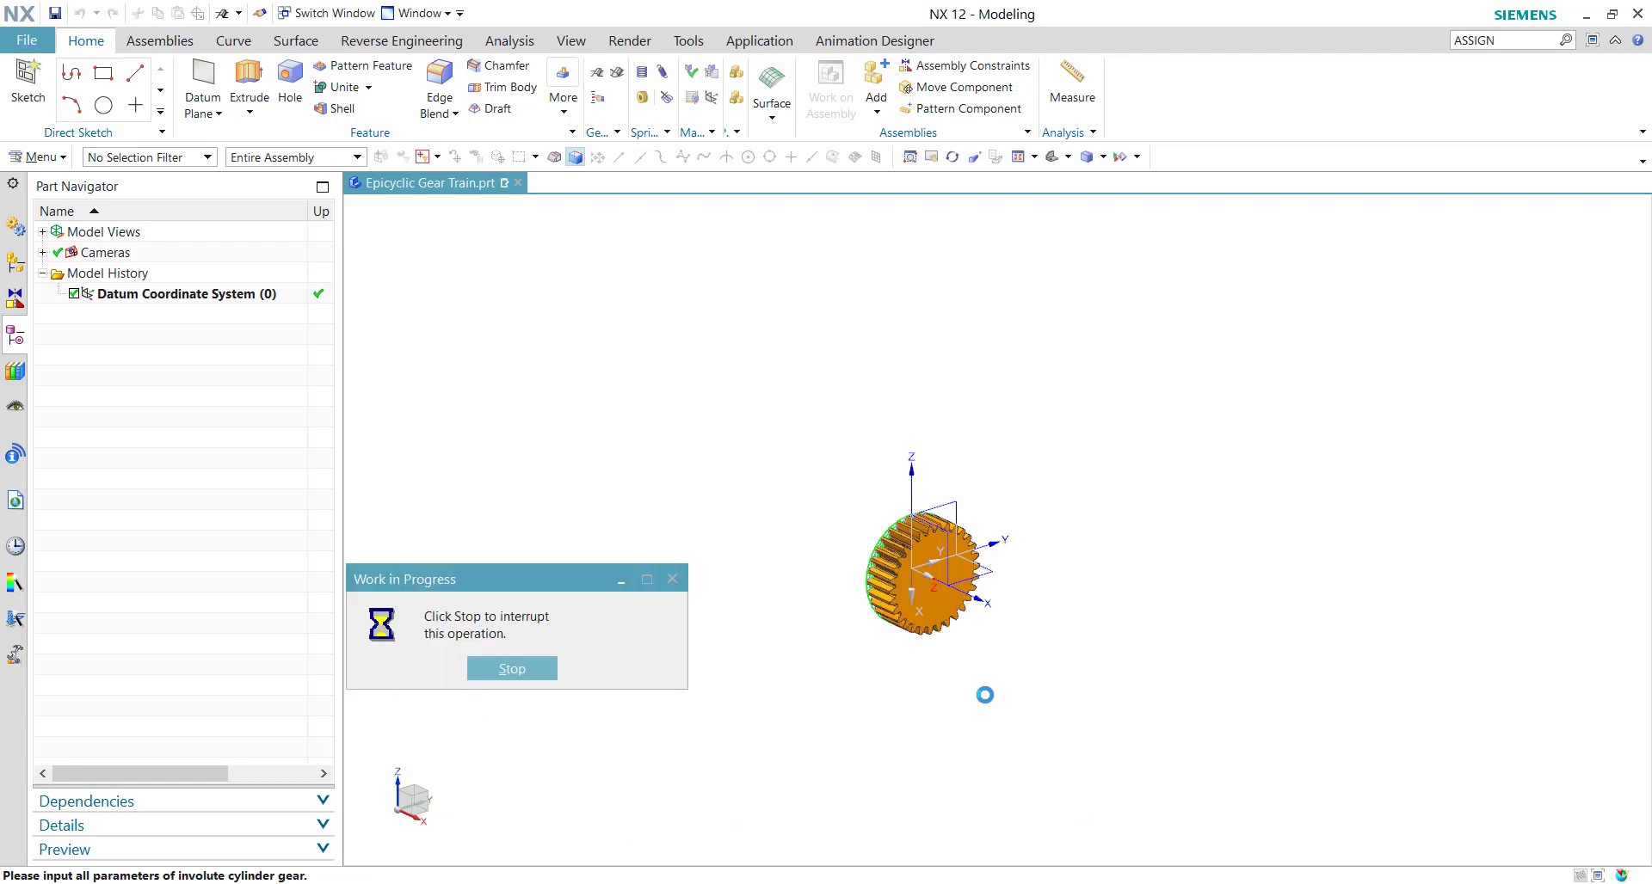
pyautogui.click(597, 76)
# Step: Define straight external gear G2: module 1.5, 60 teeth, 15 mm face width, 20° pressure angle
pyautogui.click(501, 548)
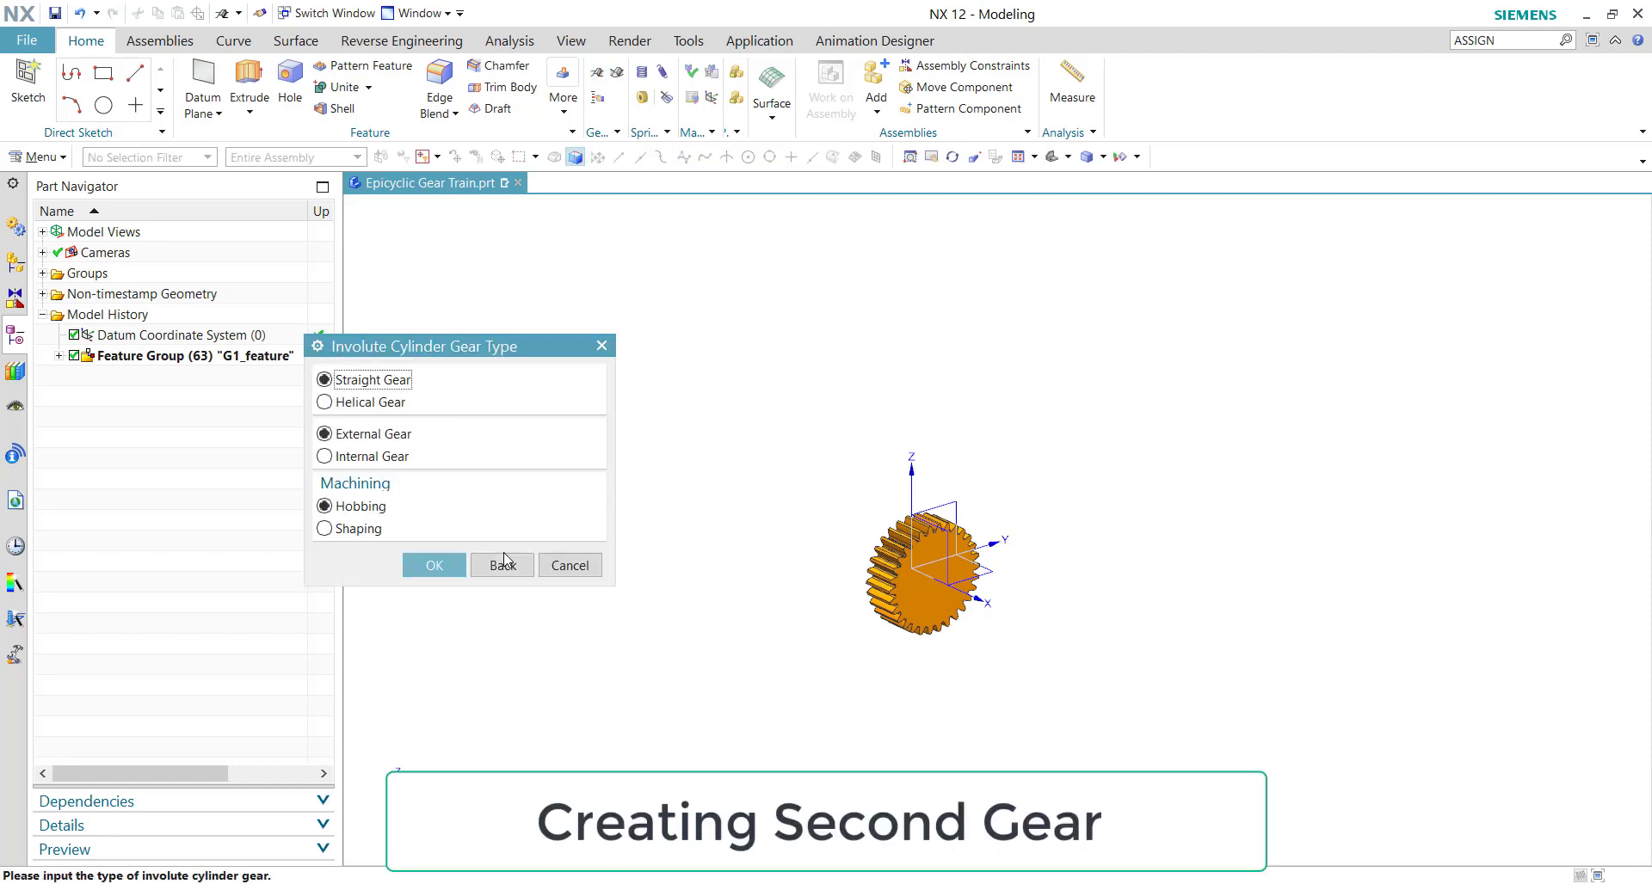
pyautogui.click(437, 568)
pyautogui.write('G2')
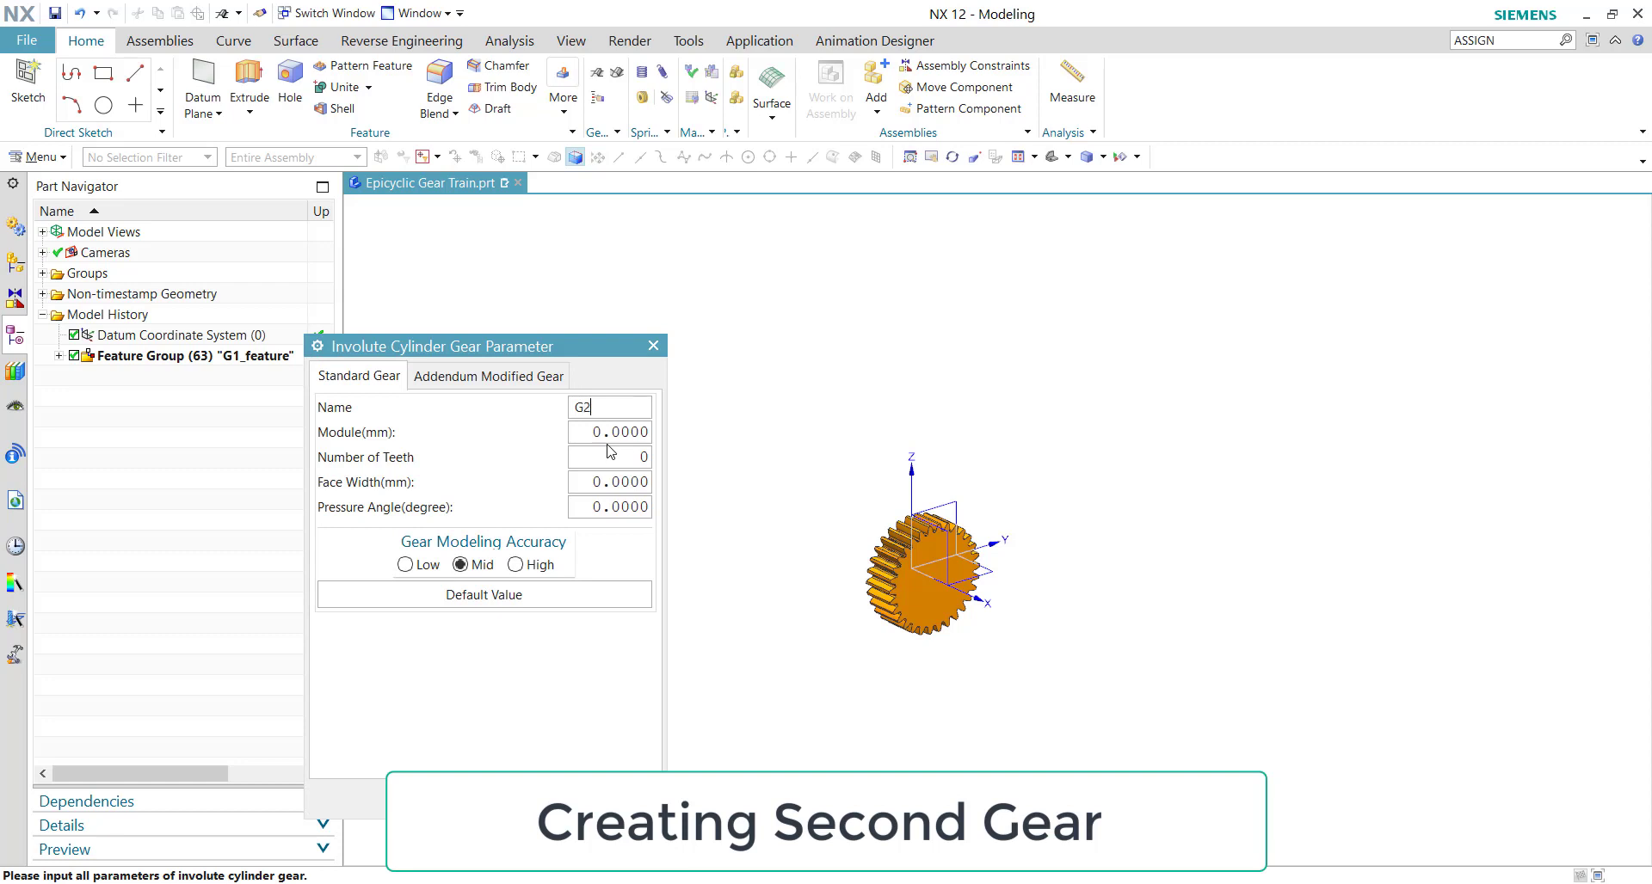
pyautogui.press('Tab')
pyautogui.write('1.')
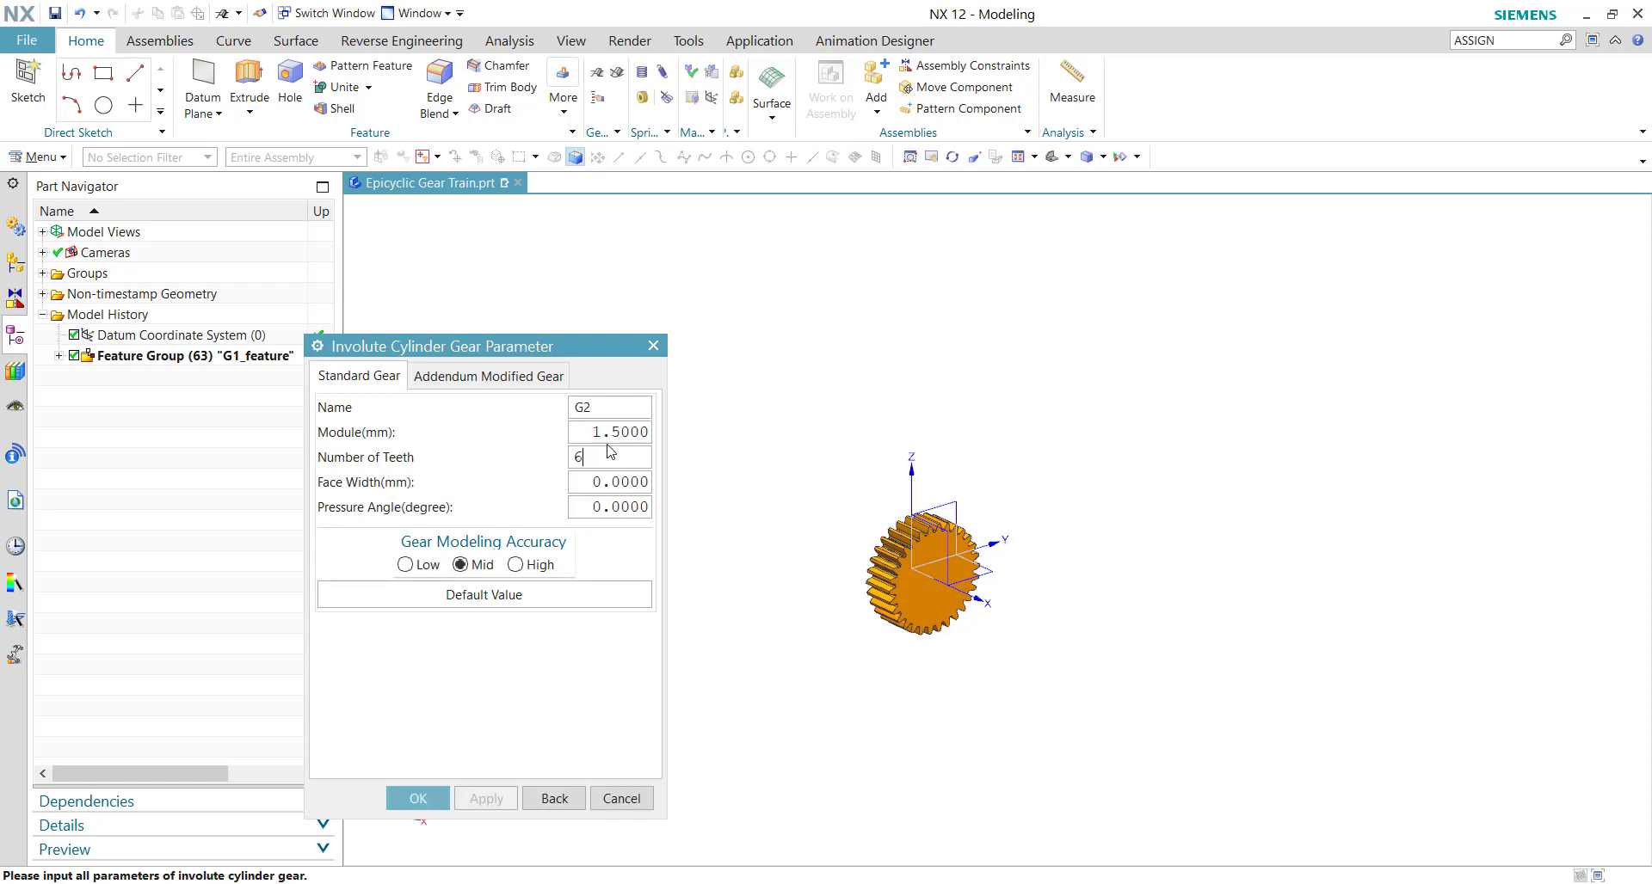
pyautogui.write('60')
pyautogui.press('Tab')
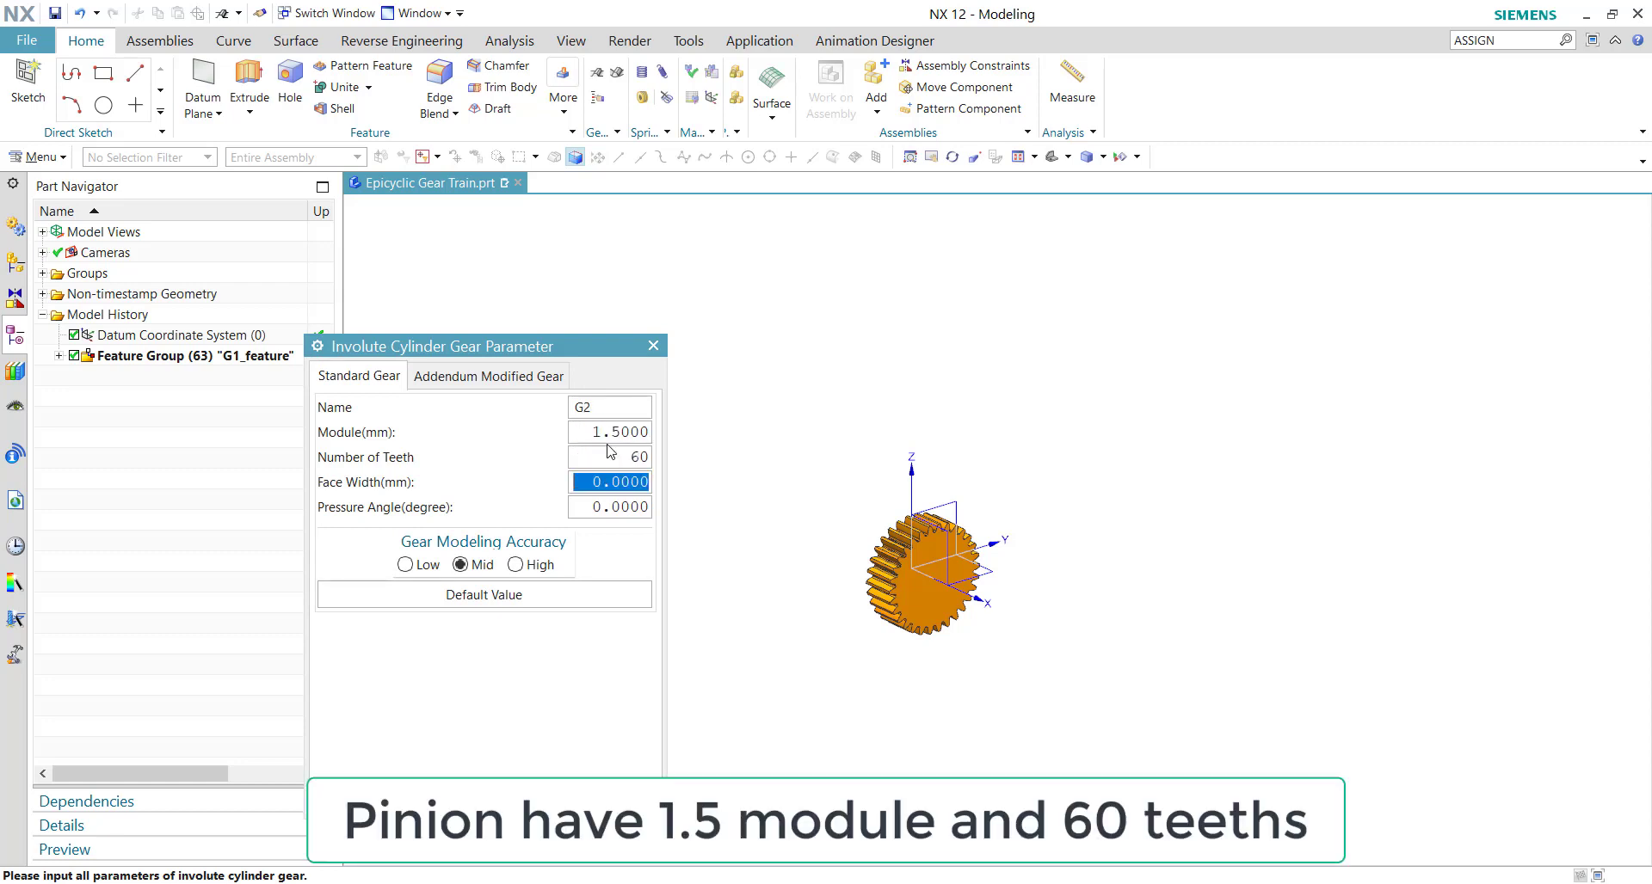
pyautogui.write('15')
pyautogui.press('Tab')
pyautogui.write('2')
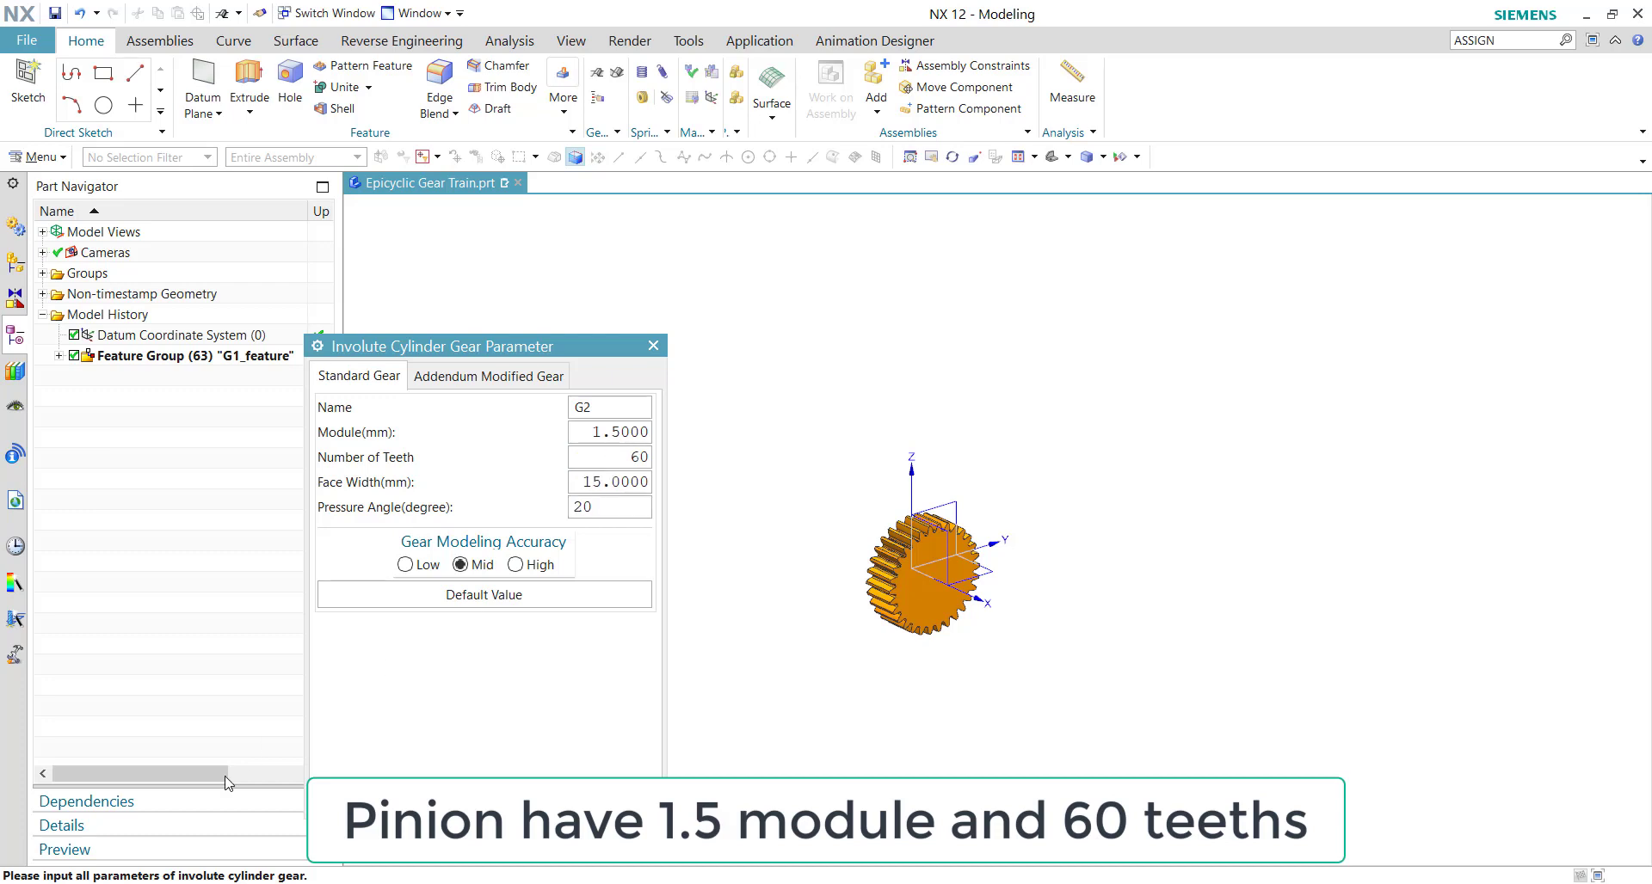
pyautogui.press('Return')
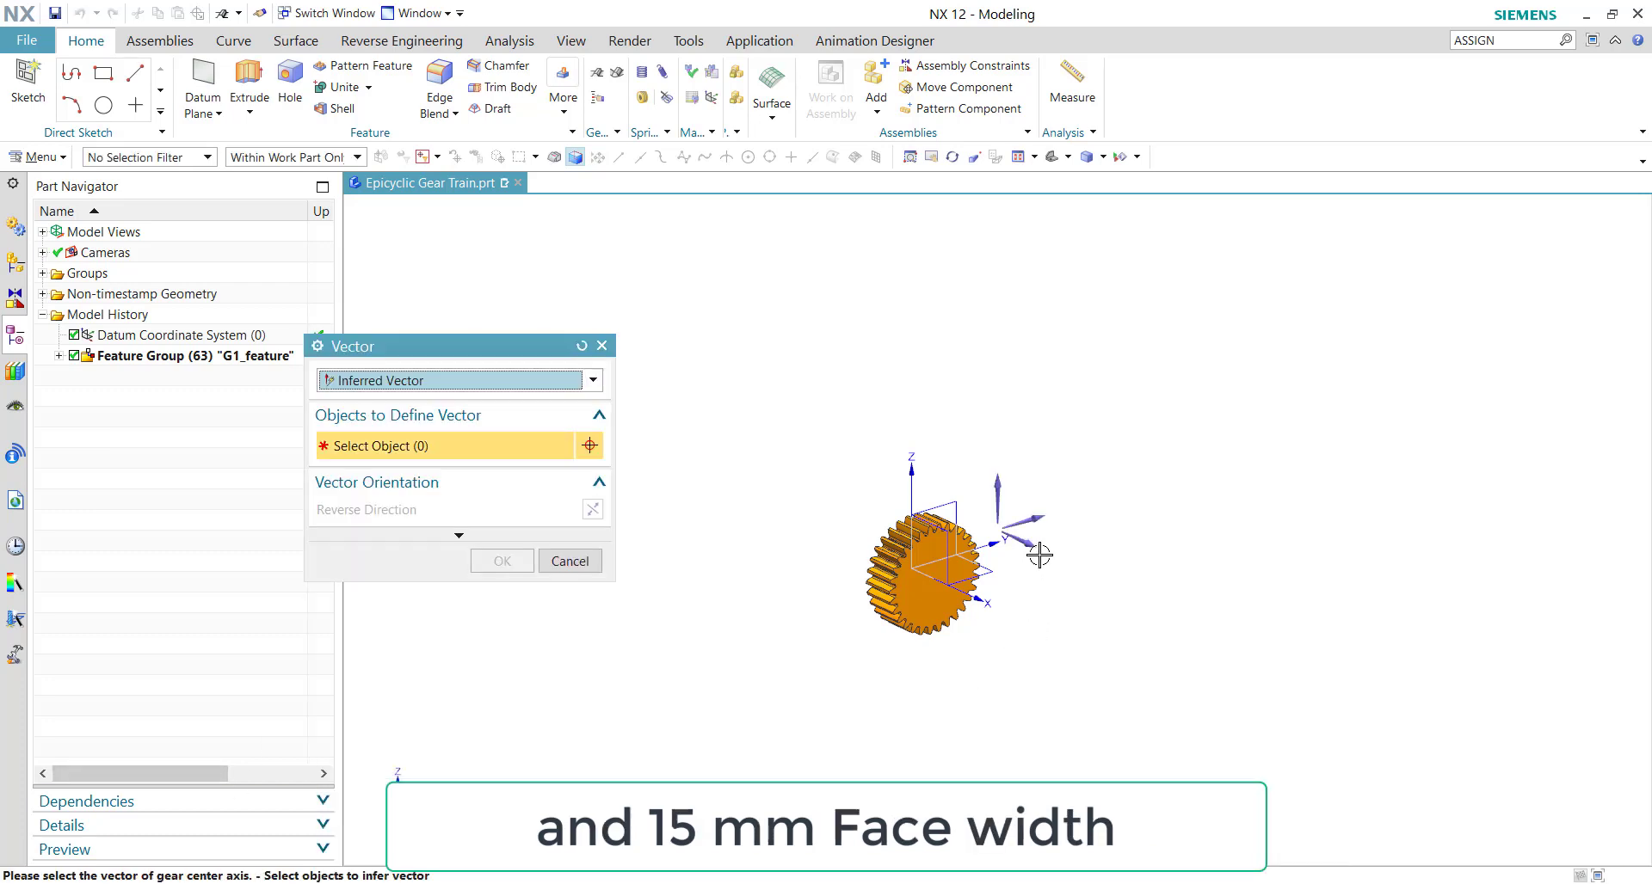
# Step: Set G2's axis direction and generate it at the accepted location
pyautogui.click(1040, 555)
pyautogui.click(503, 561)
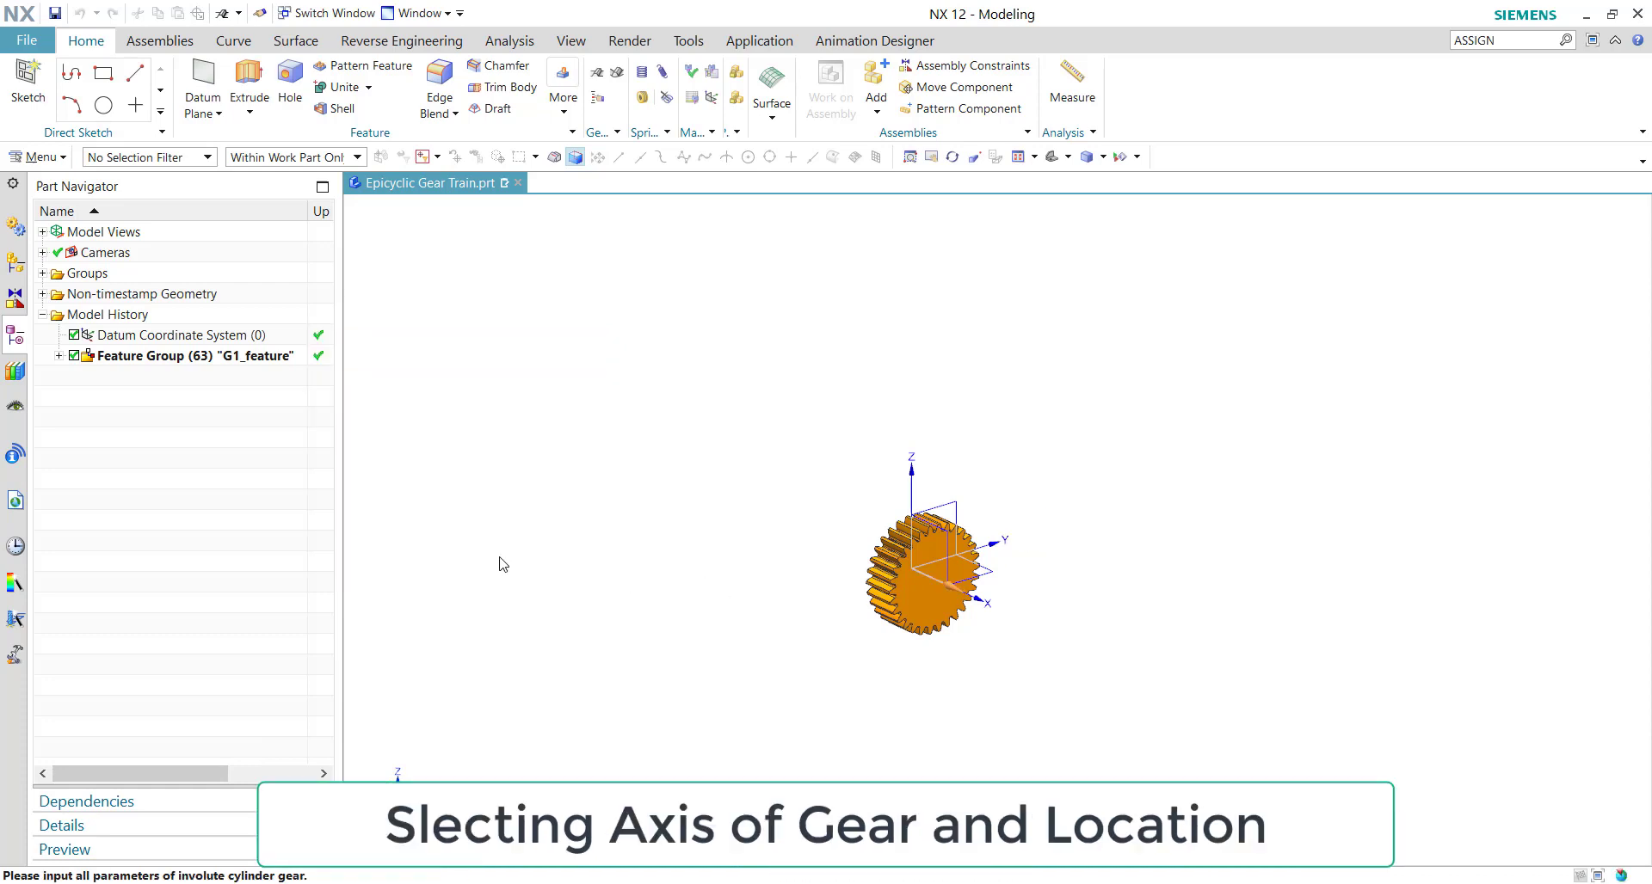
pyautogui.middleClick(1061, 471)
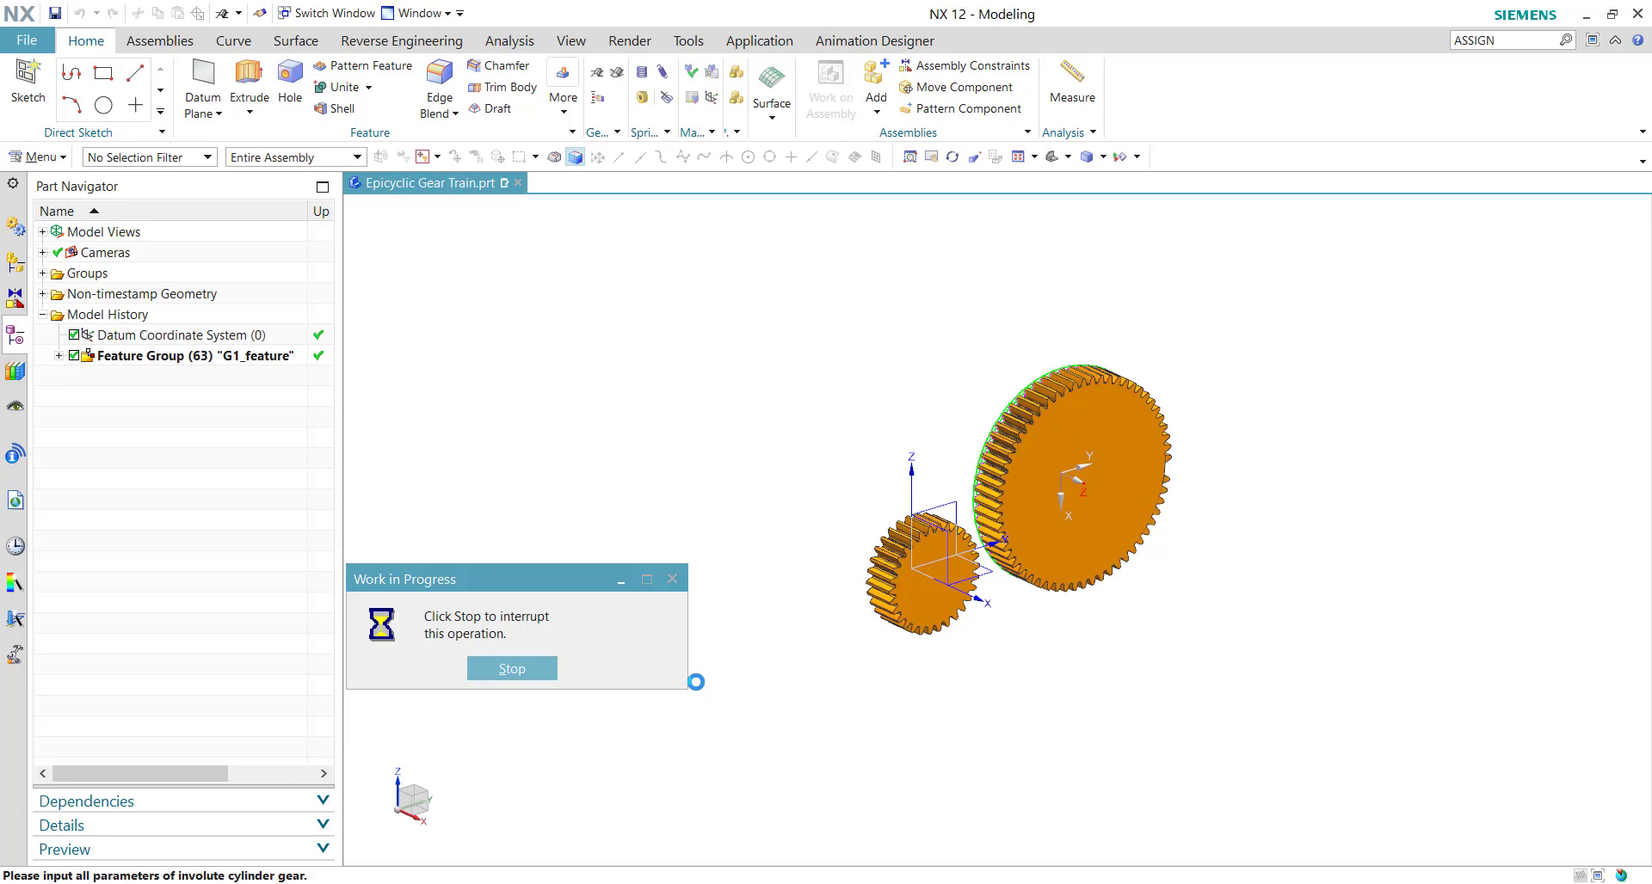
# Step: Engage G1 as driving and G2 as driven gear along a defined centre line vector
pyautogui.click(602, 75)
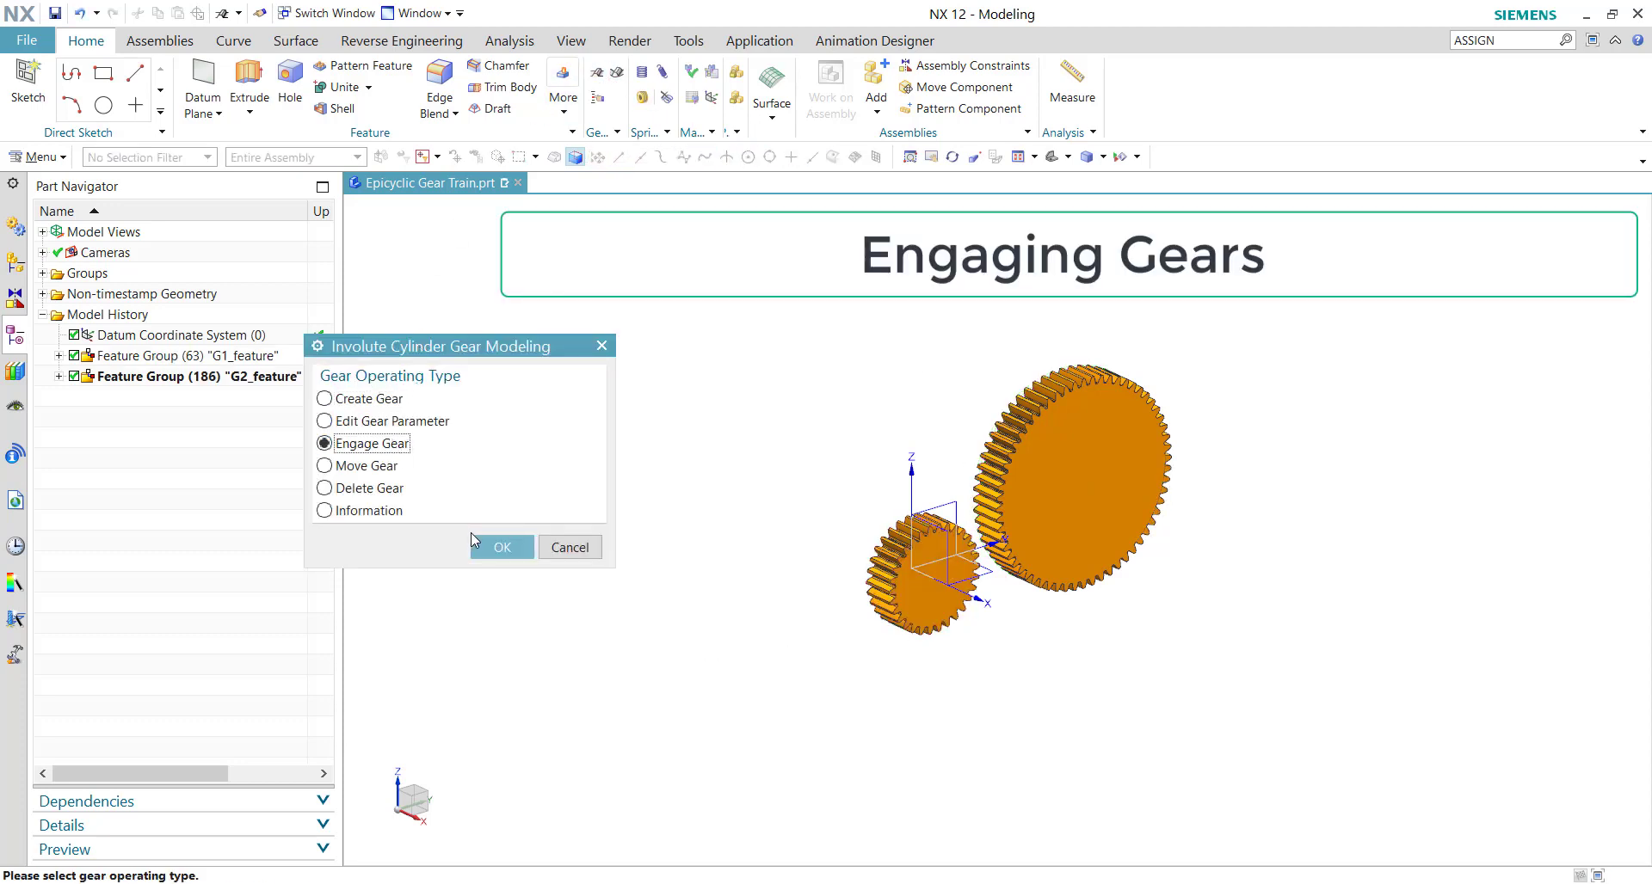
pyautogui.click(478, 545)
pyautogui.click(350, 416)
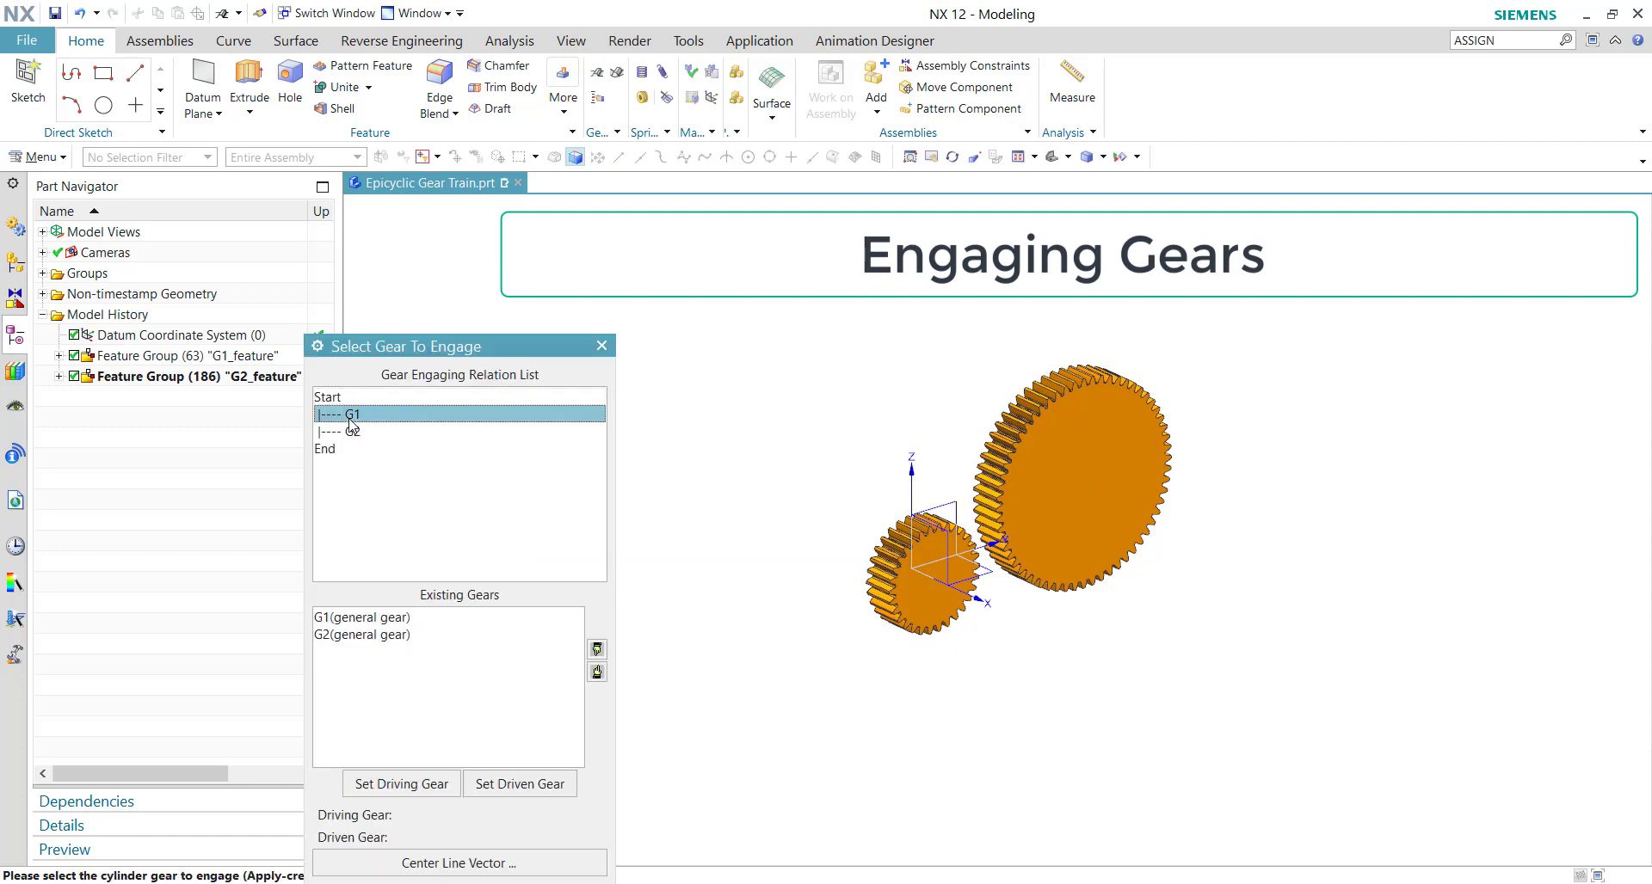
pyautogui.click(371, 618)
pyautogui.click(401, 784)
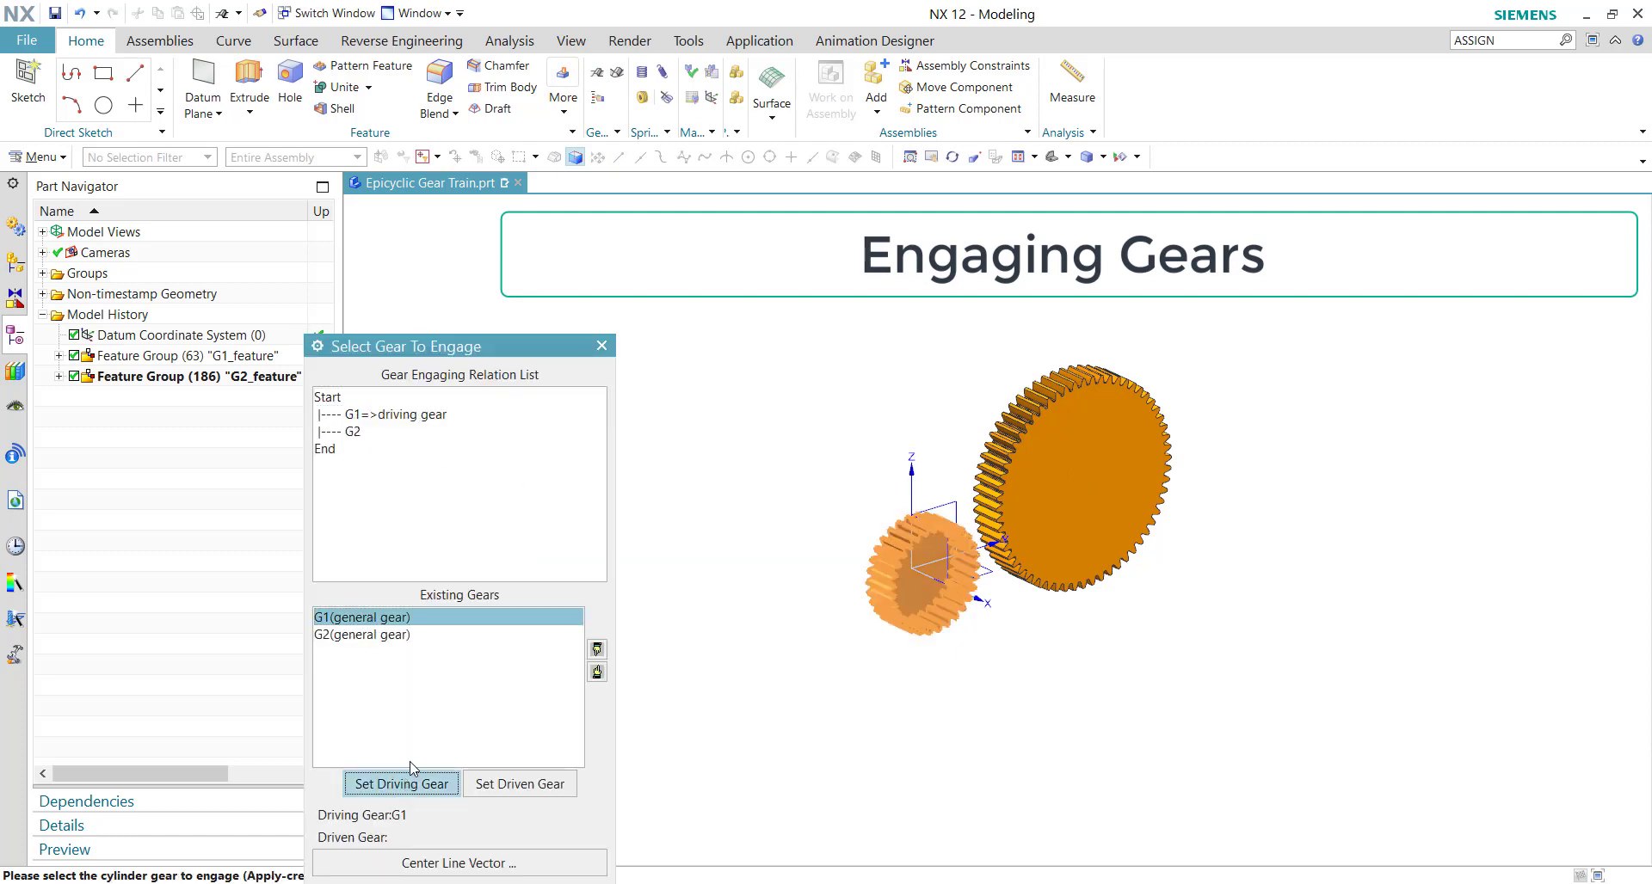
pyautogui.click(390, 636)
pyautogui.click(508, 787)
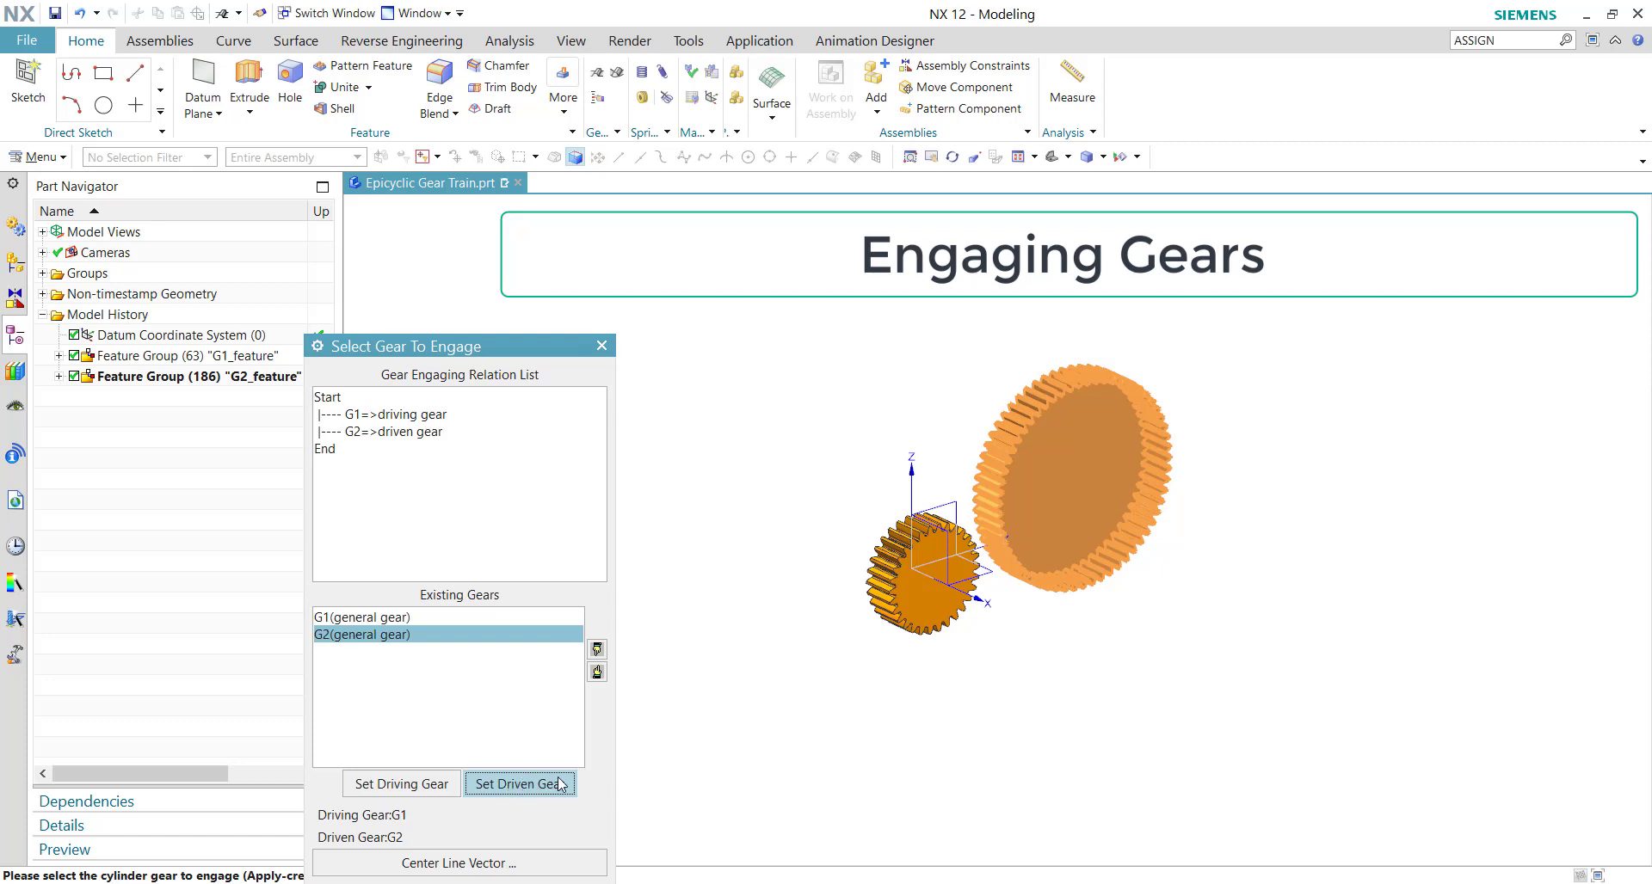
pyautogui.click(459, 863)
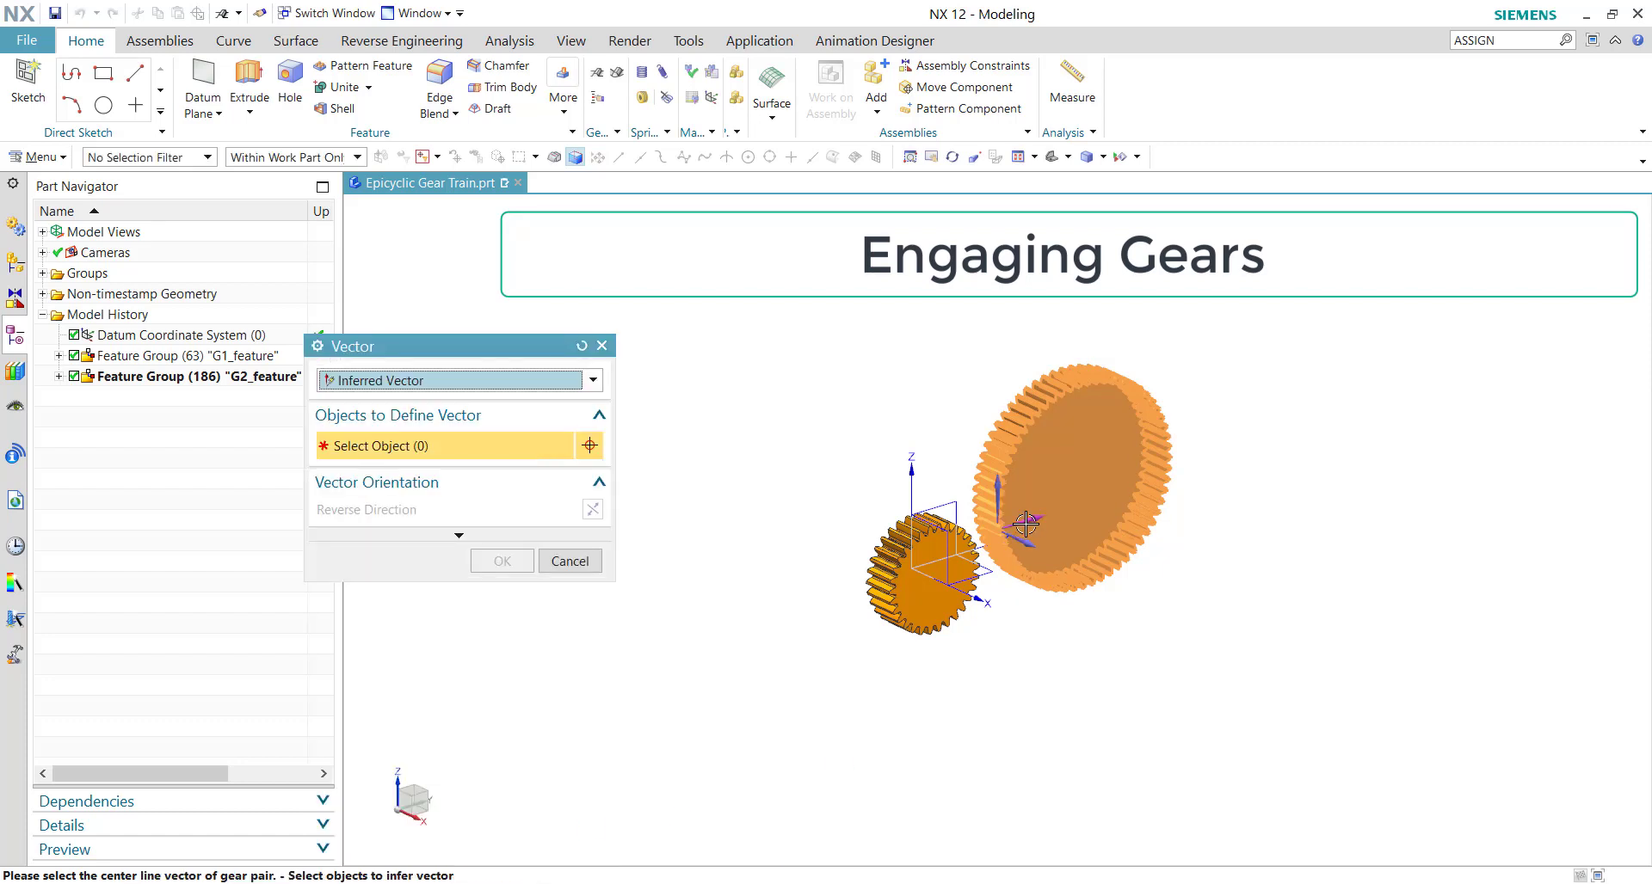
pyautogui.click(1023, 524)
pyautogui.click(502, 560)
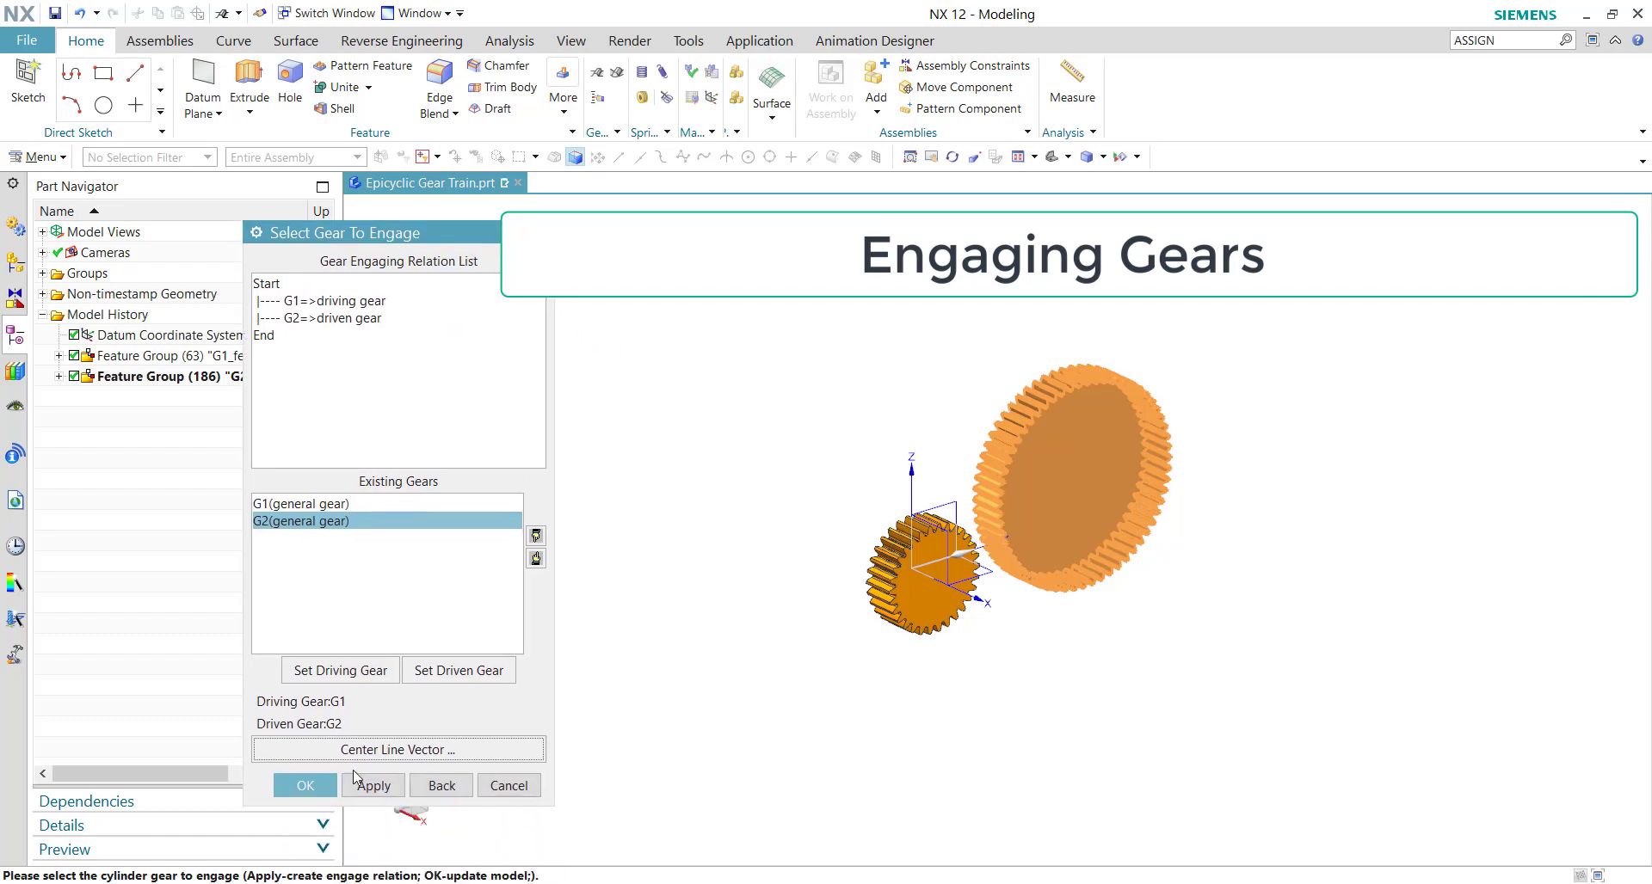
pyautogui.click(325, 787)
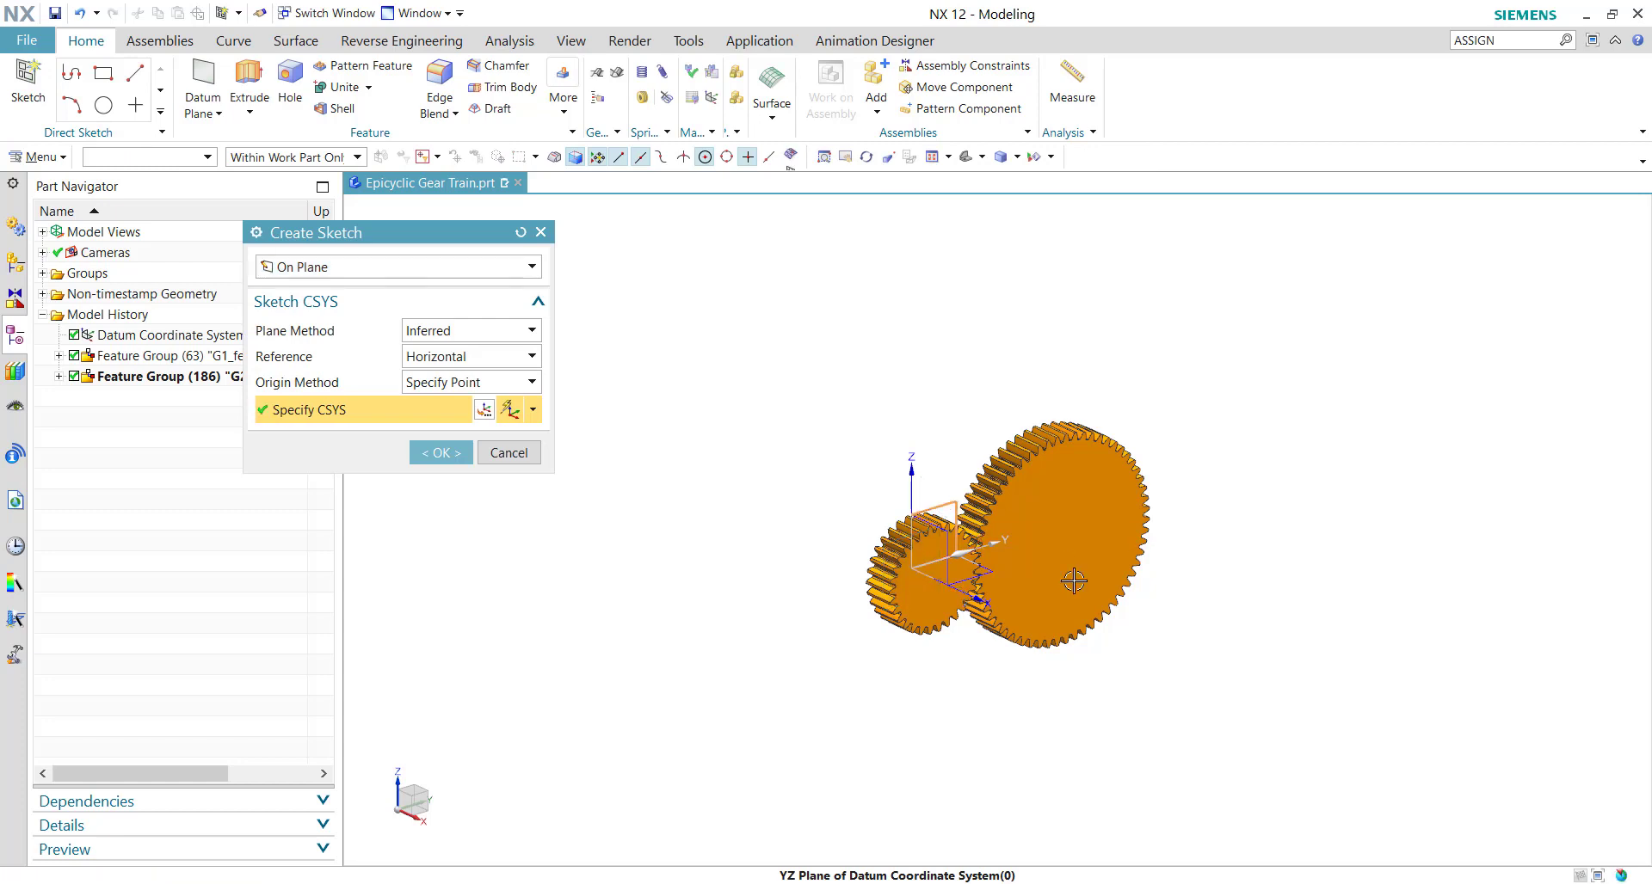
# Step: Sketch 20 mm circles at the origin and G2's centre on the YZ plane, then finish the sketch
pyautogui.click(424, 463)
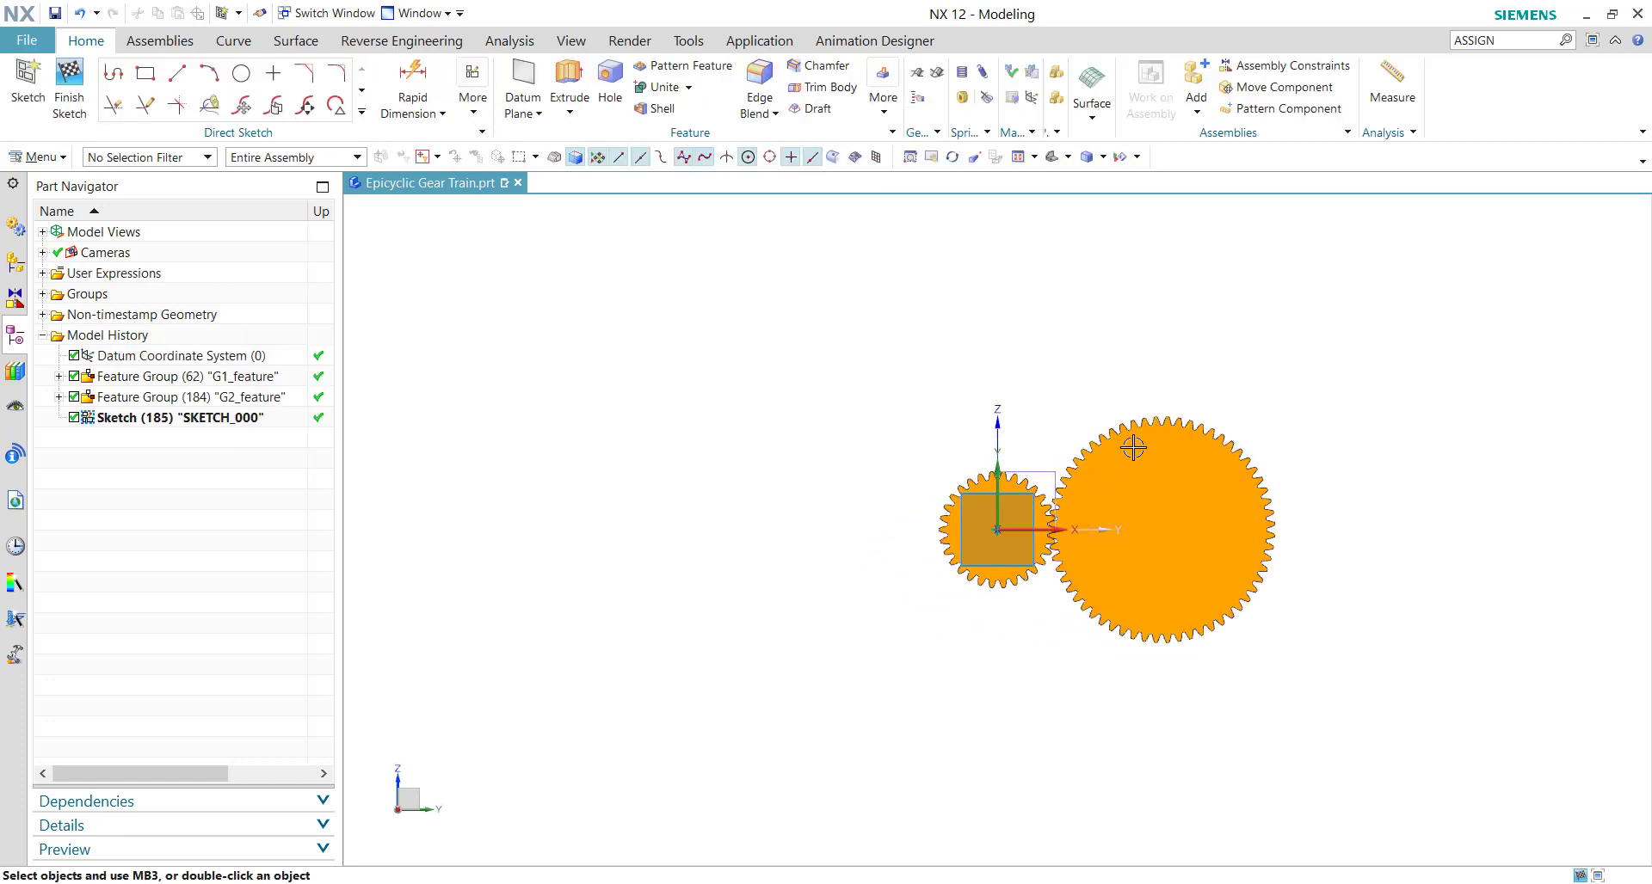
pyautogui.keyDown('shift'); pyautogui.moveTo(1080, 394); pyautogui.dragTo(886, 420, button='middle'); pyautogui.keyUp('shift')
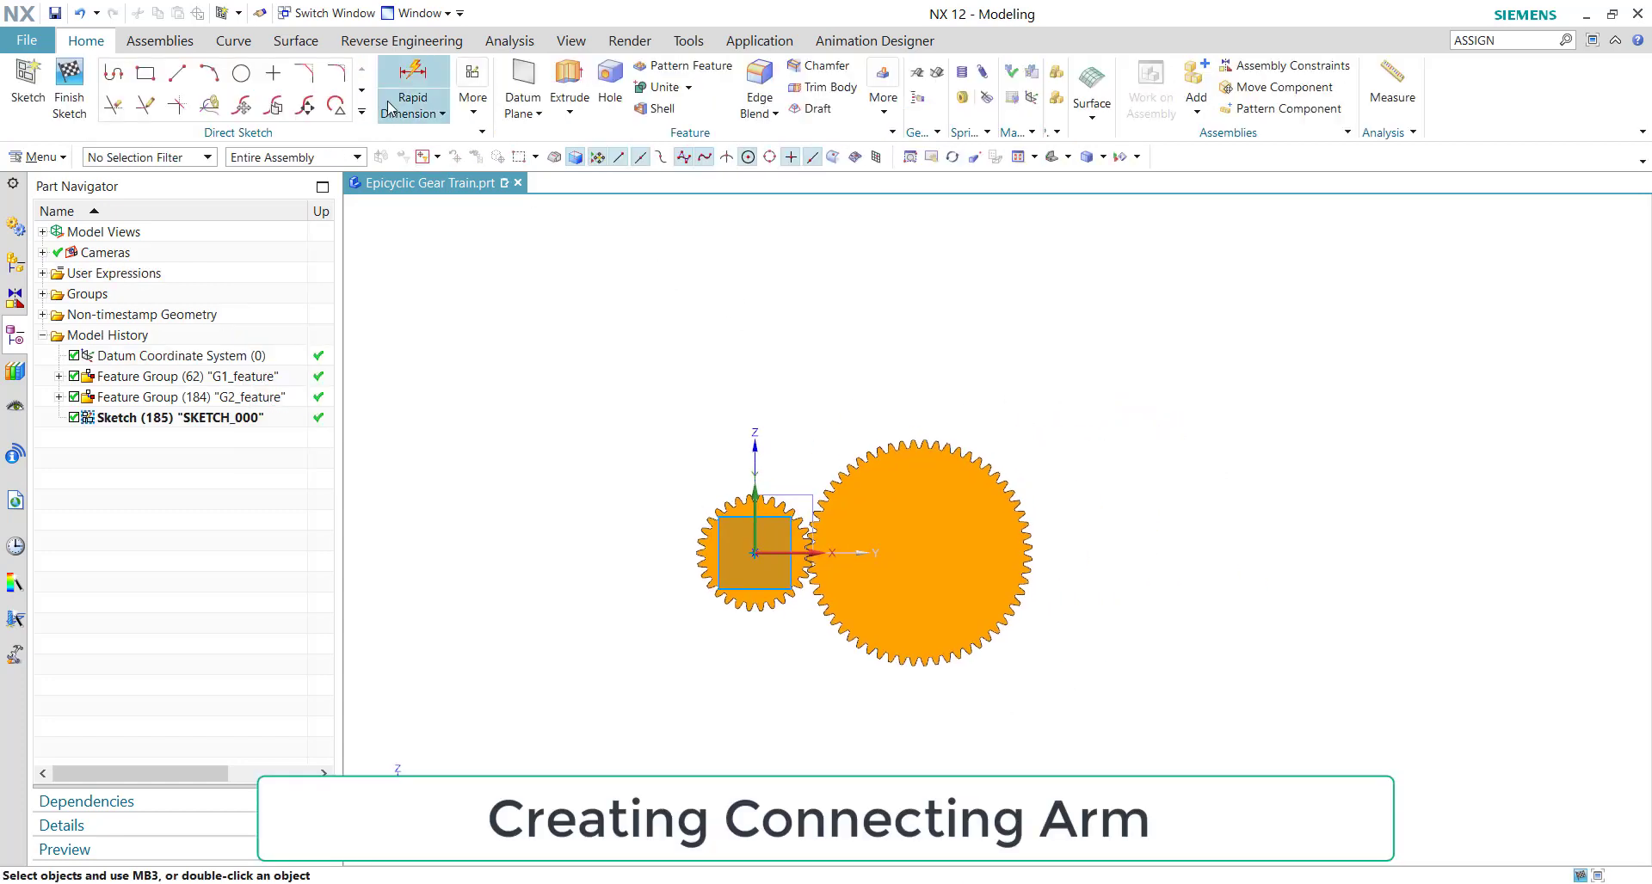
pyautogui.click(241, 73)
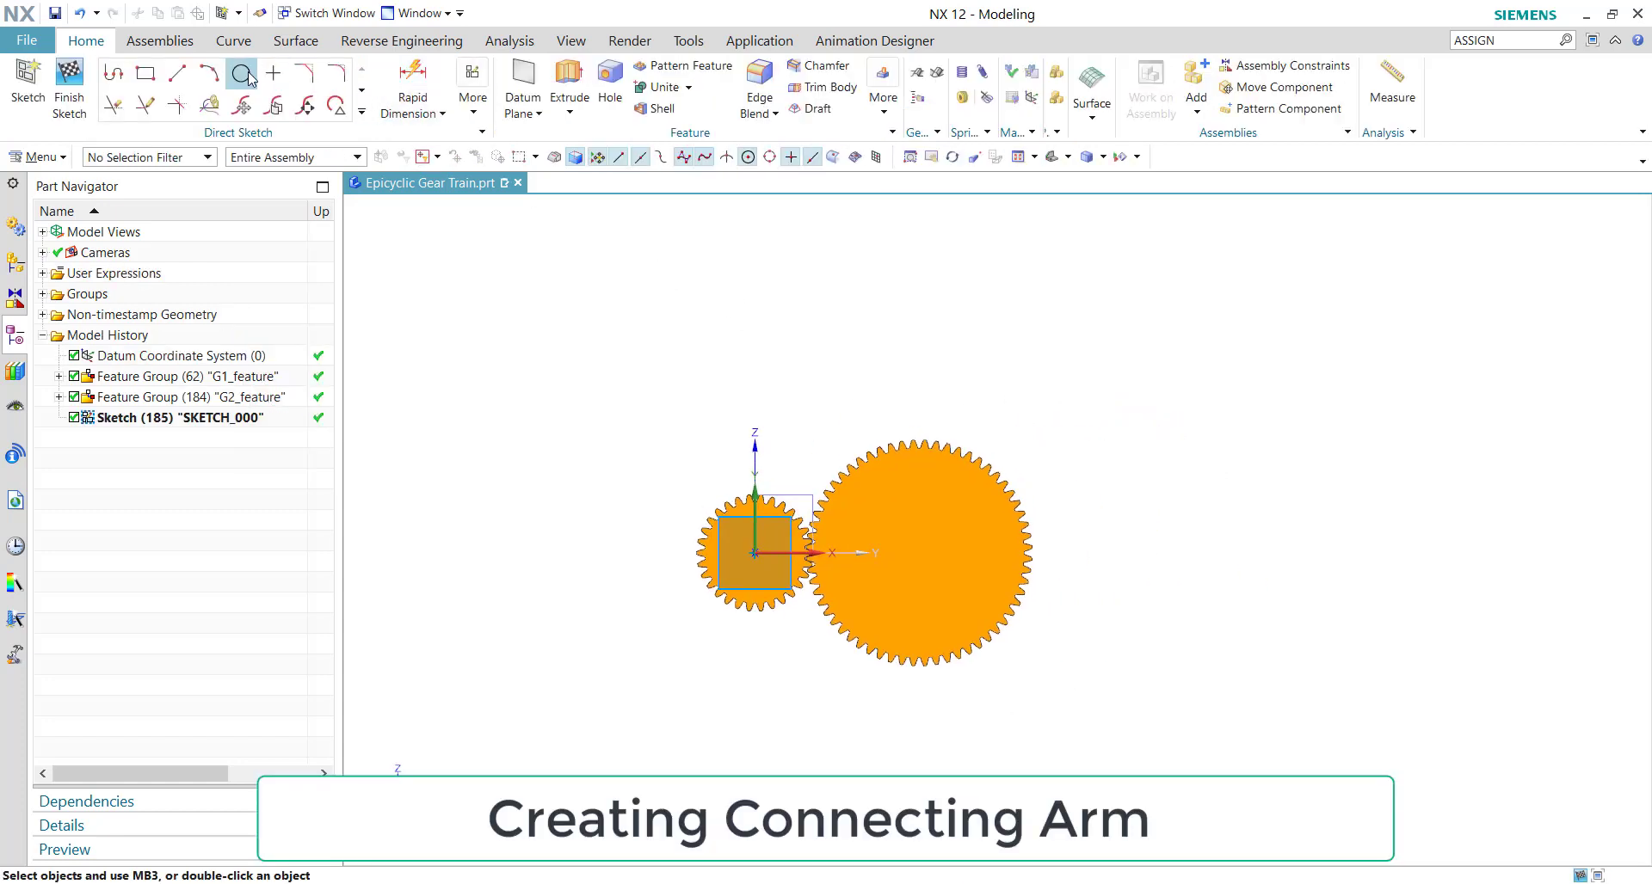
pyautogui.click(755, 552)
pyautogui.write('2')
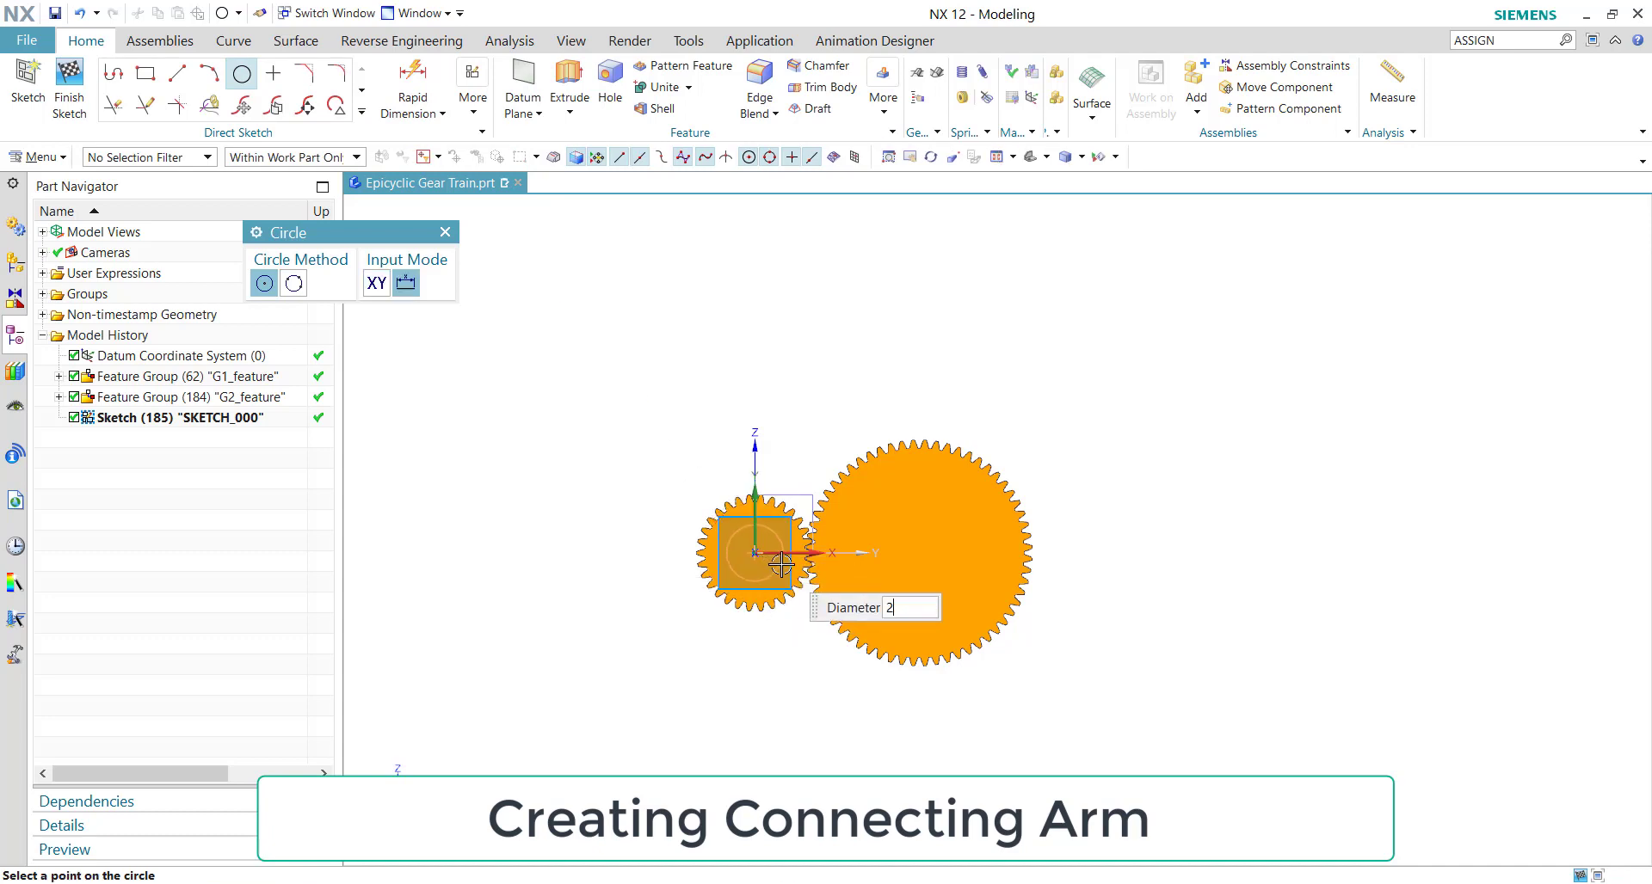
pyautogui.write('0')
pyautogui.press('Return')
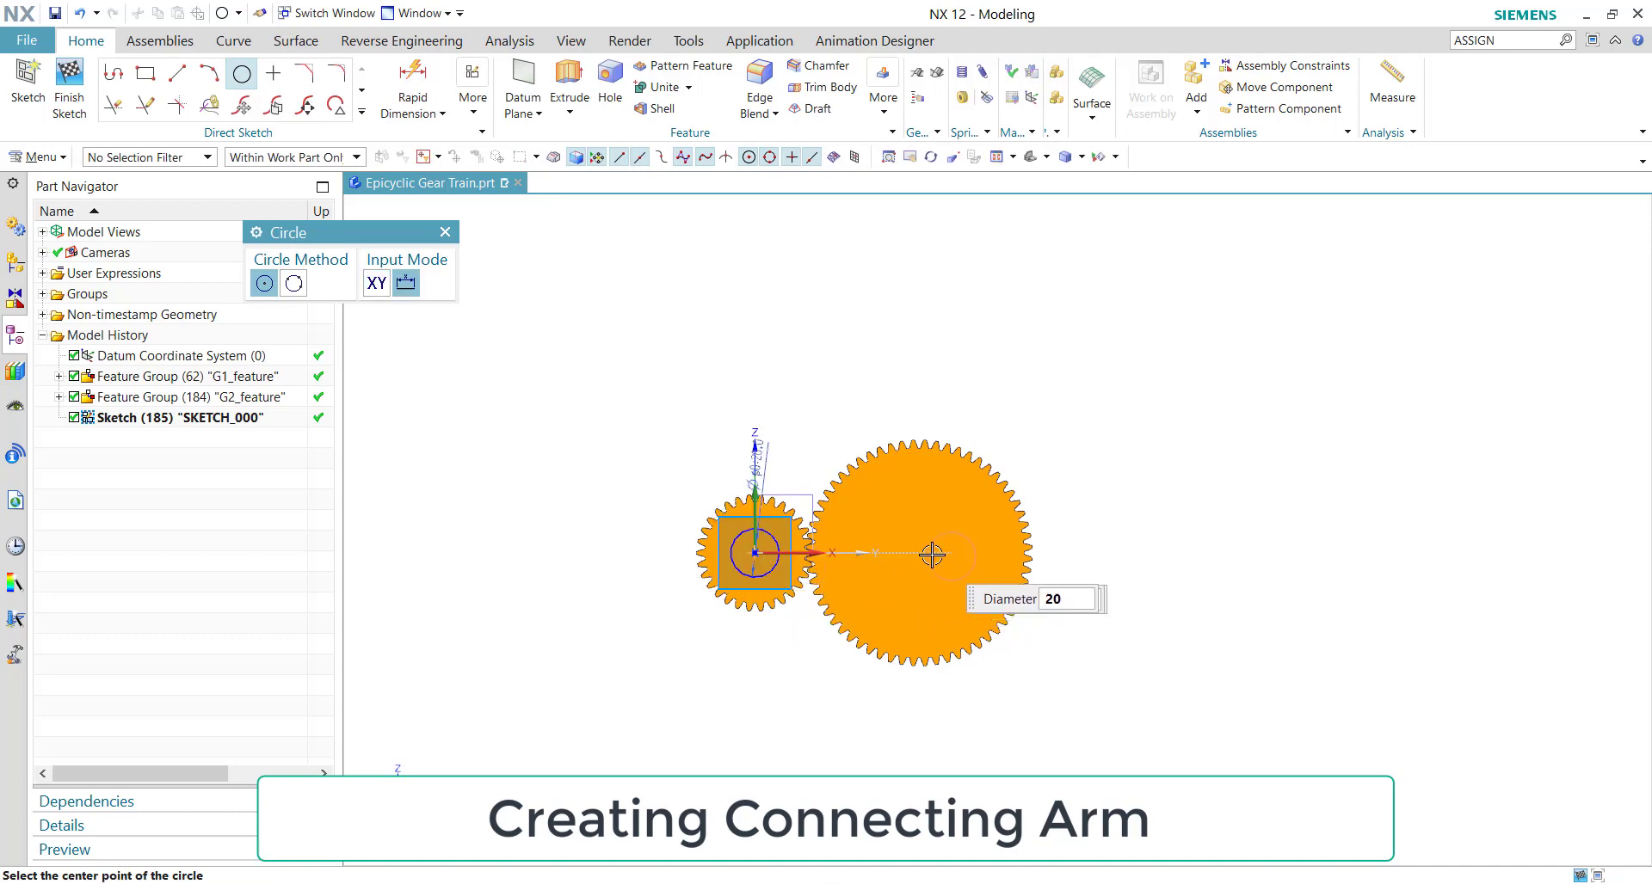
pyautogui.moveTo(935, 553); pyautogui.dragTo(961, 597, button='middle')
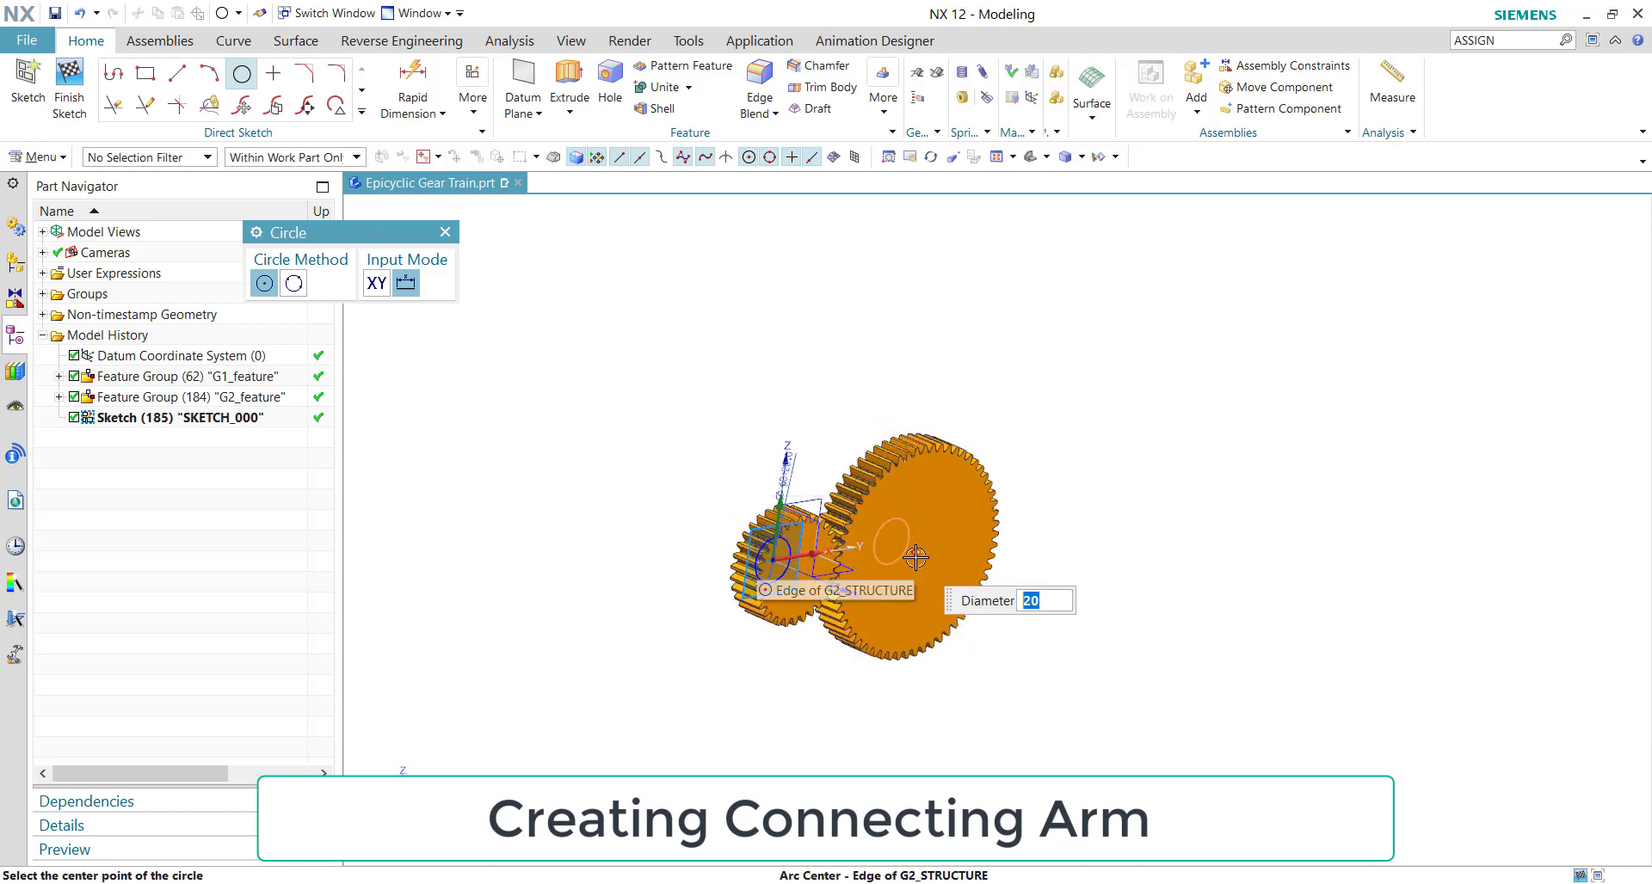
pyautogui.click(891, 540)
pyautogui.click(444, 234)
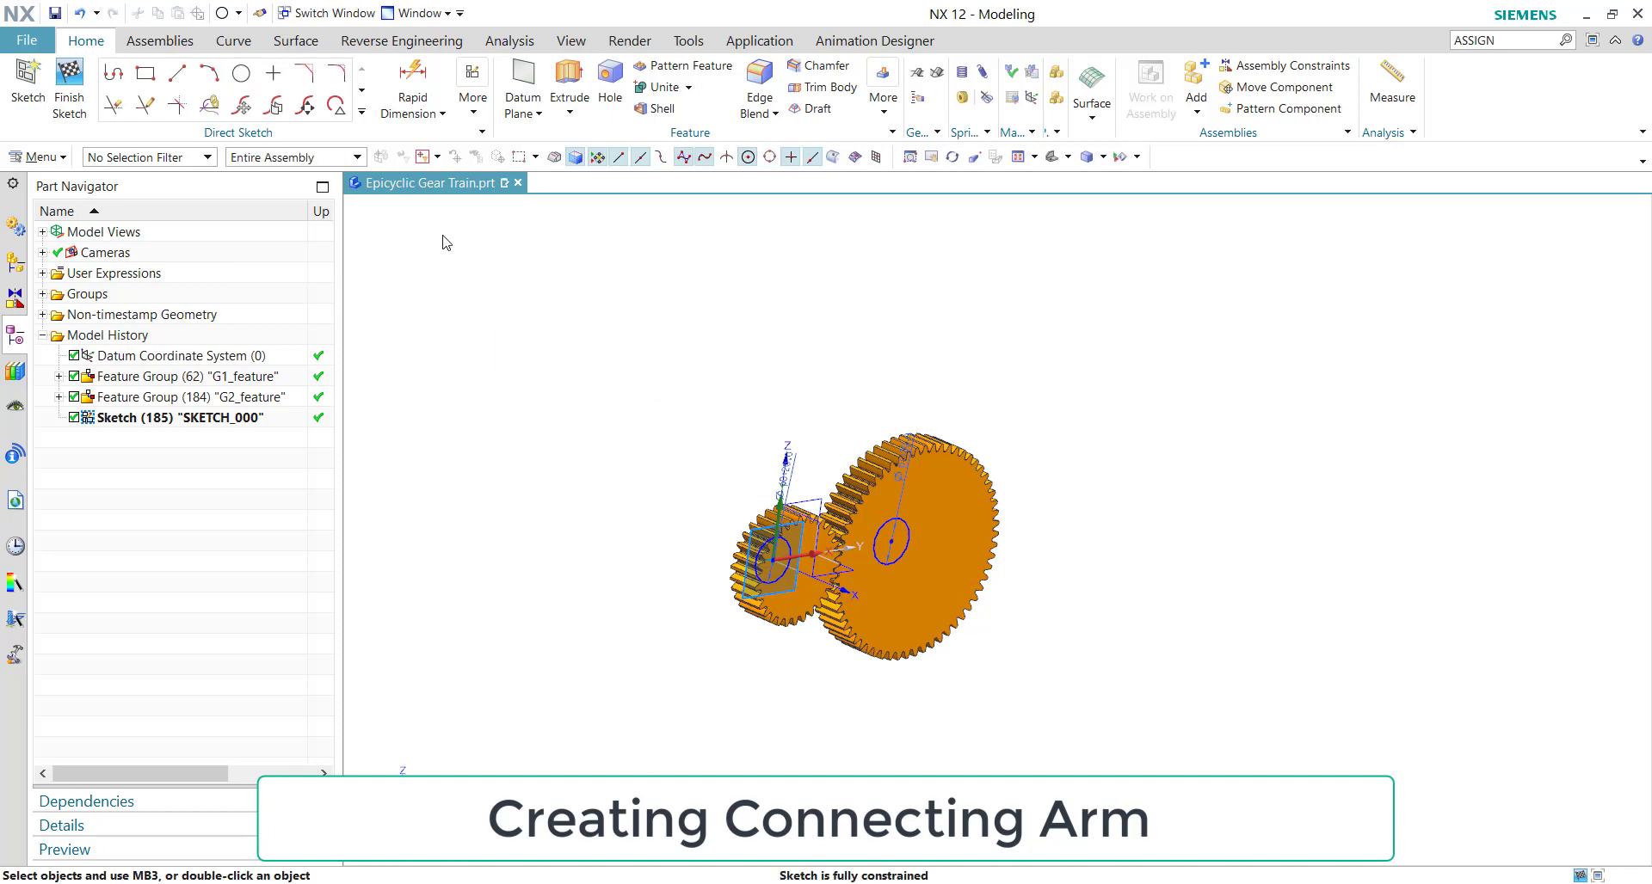
pyautogui.click(69, 86)
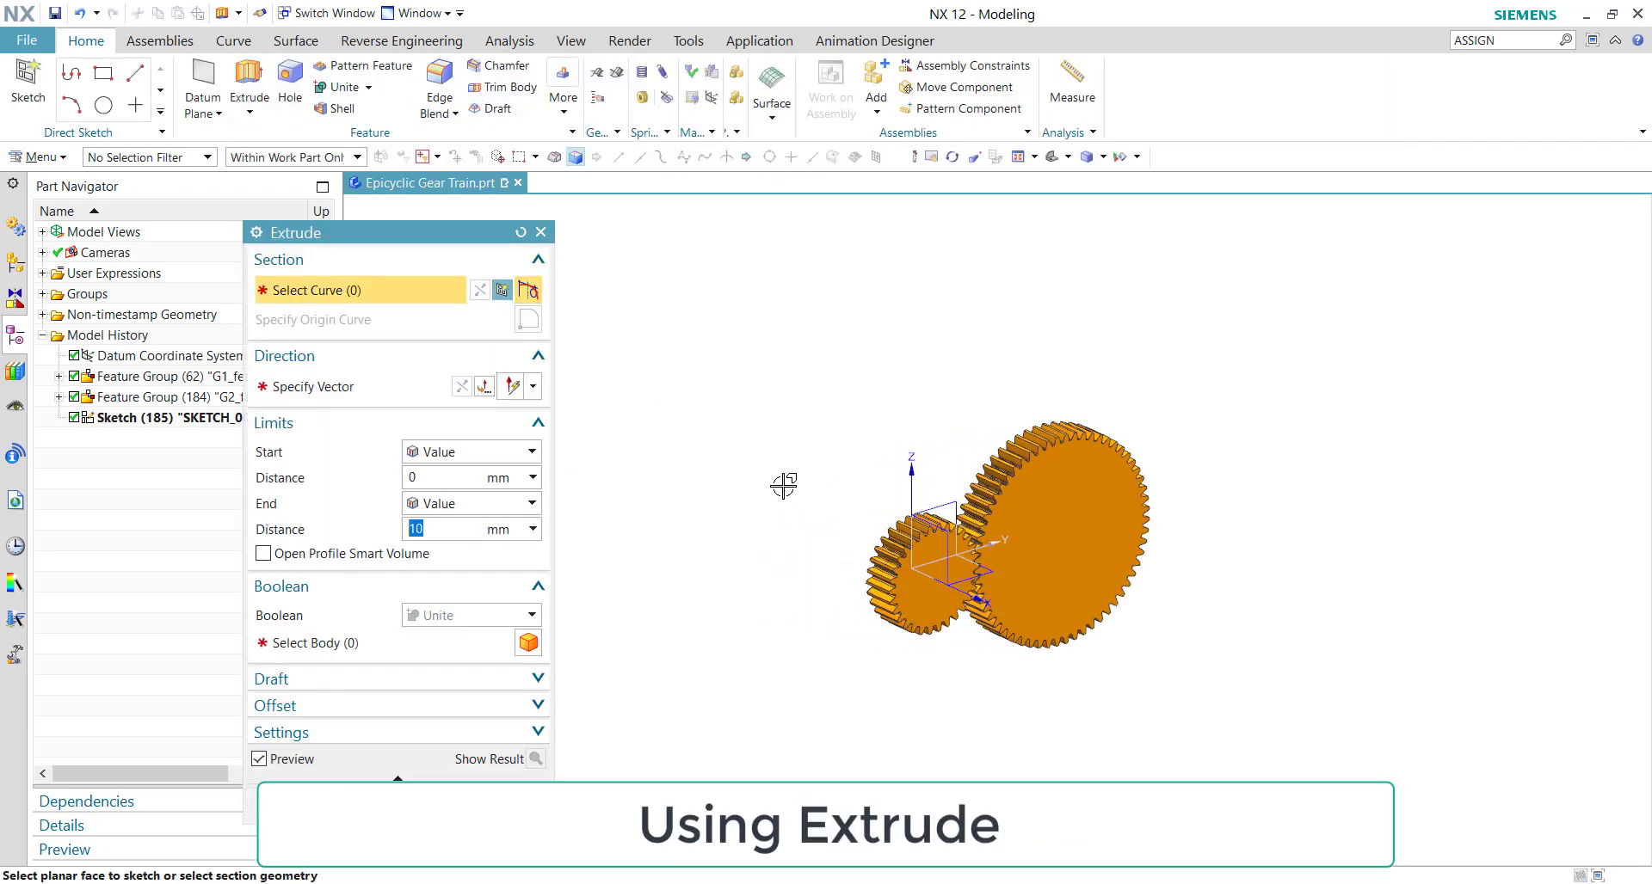
# Step: Subtract a 15 mm deep extrusion of the centre circle from the large gear
pyautogui.moveTo(818, 450); pyautogui.dragTo(933, 498, button='middle')
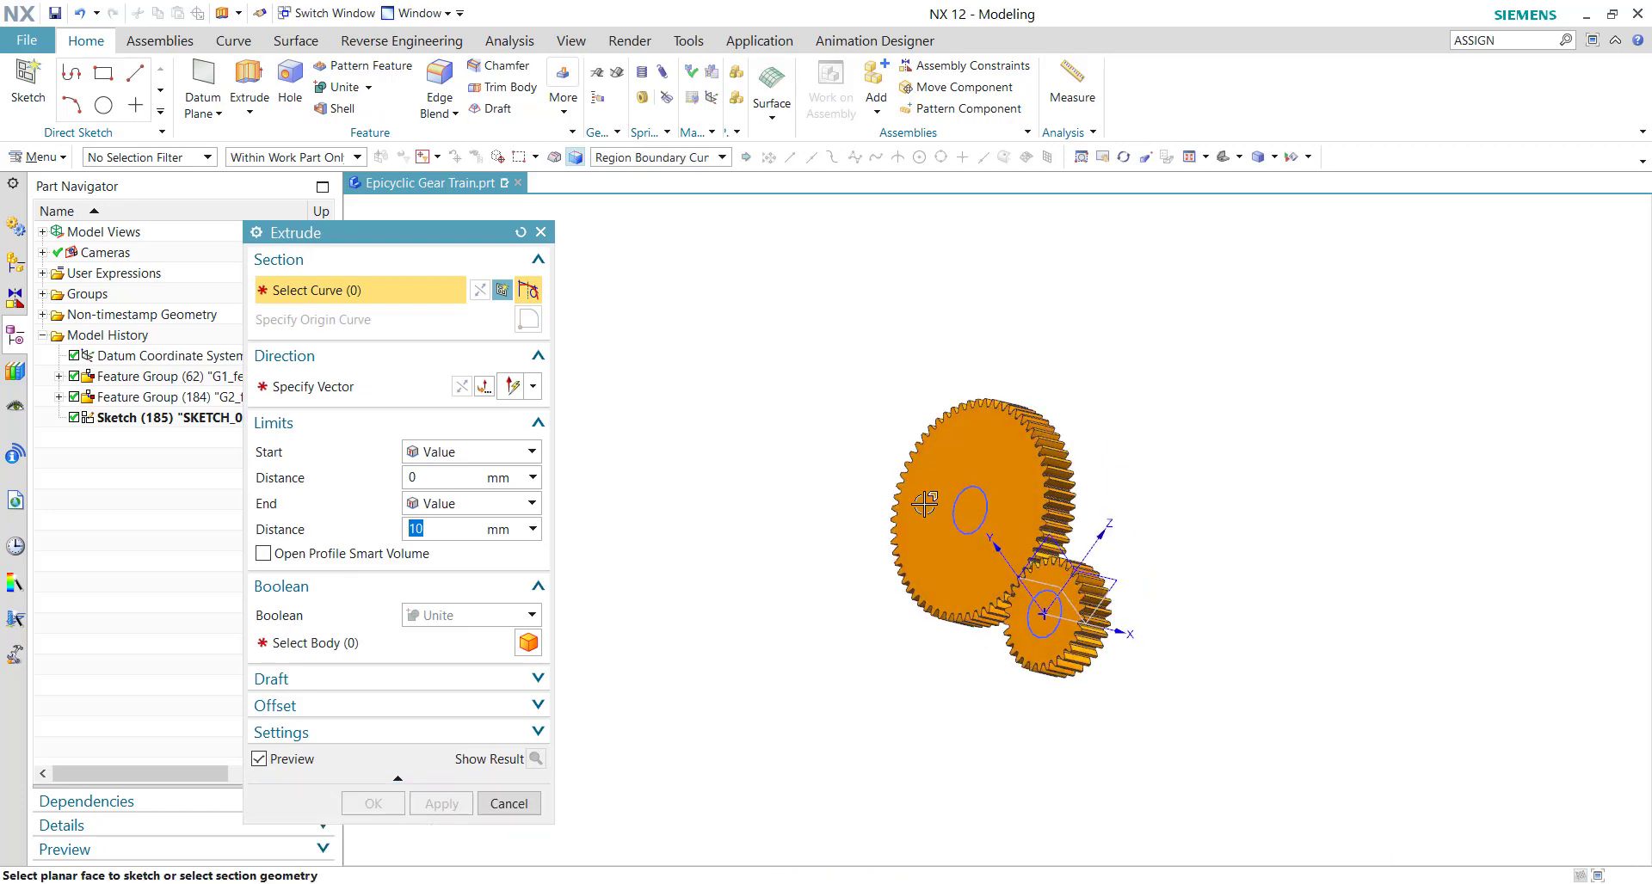
pyautogui.click(974, 514)
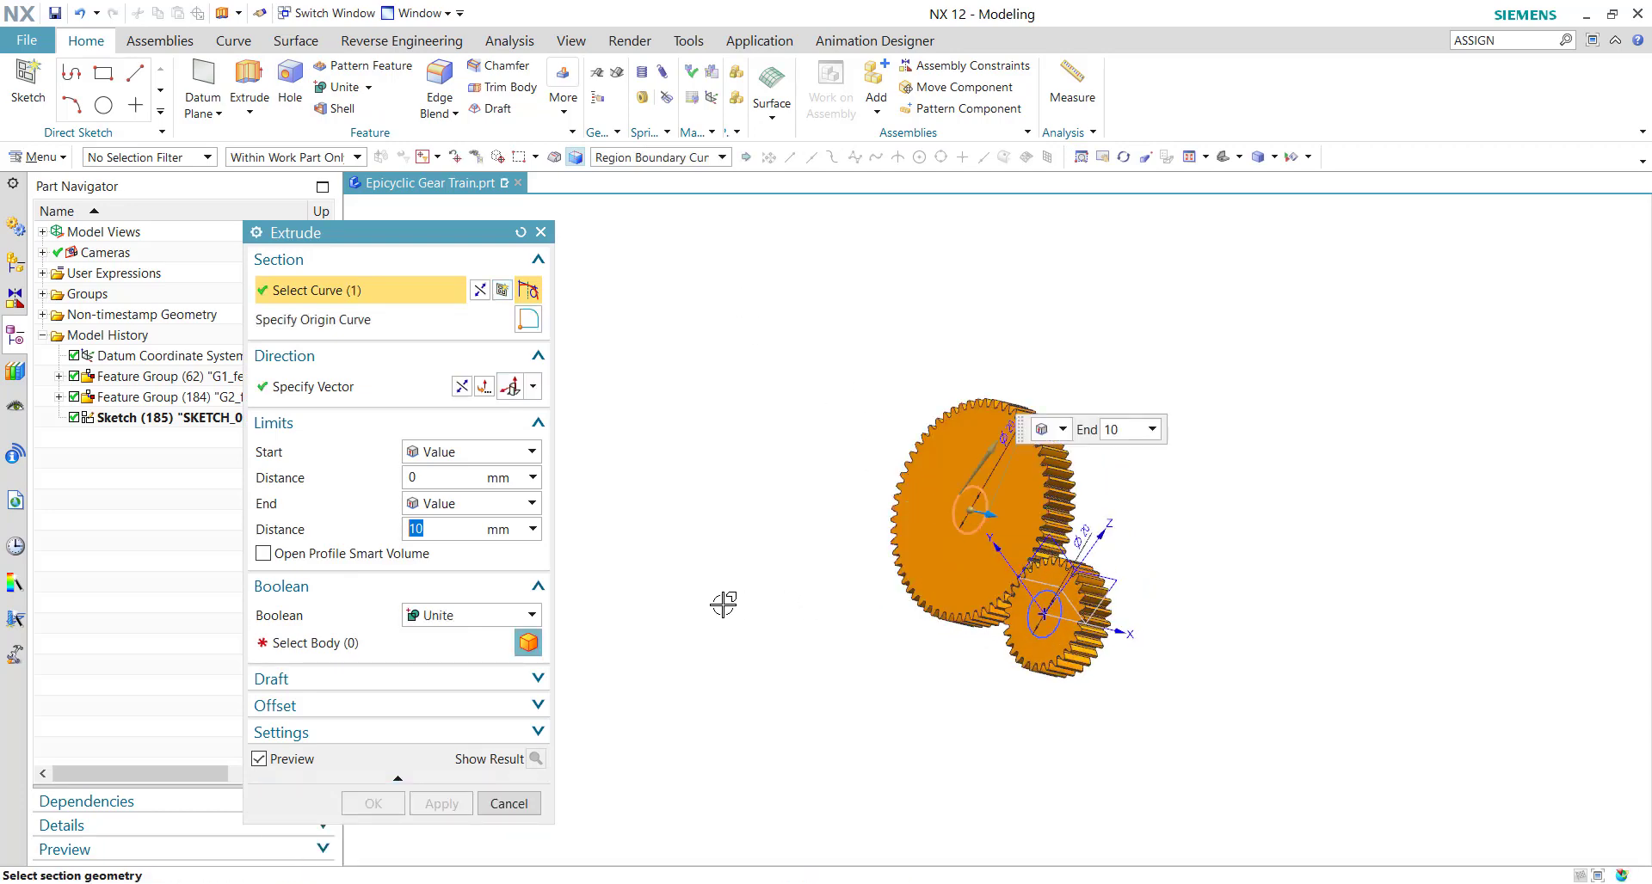
pyautogui.click(434, 616)
pyautogui.click(437, 676)
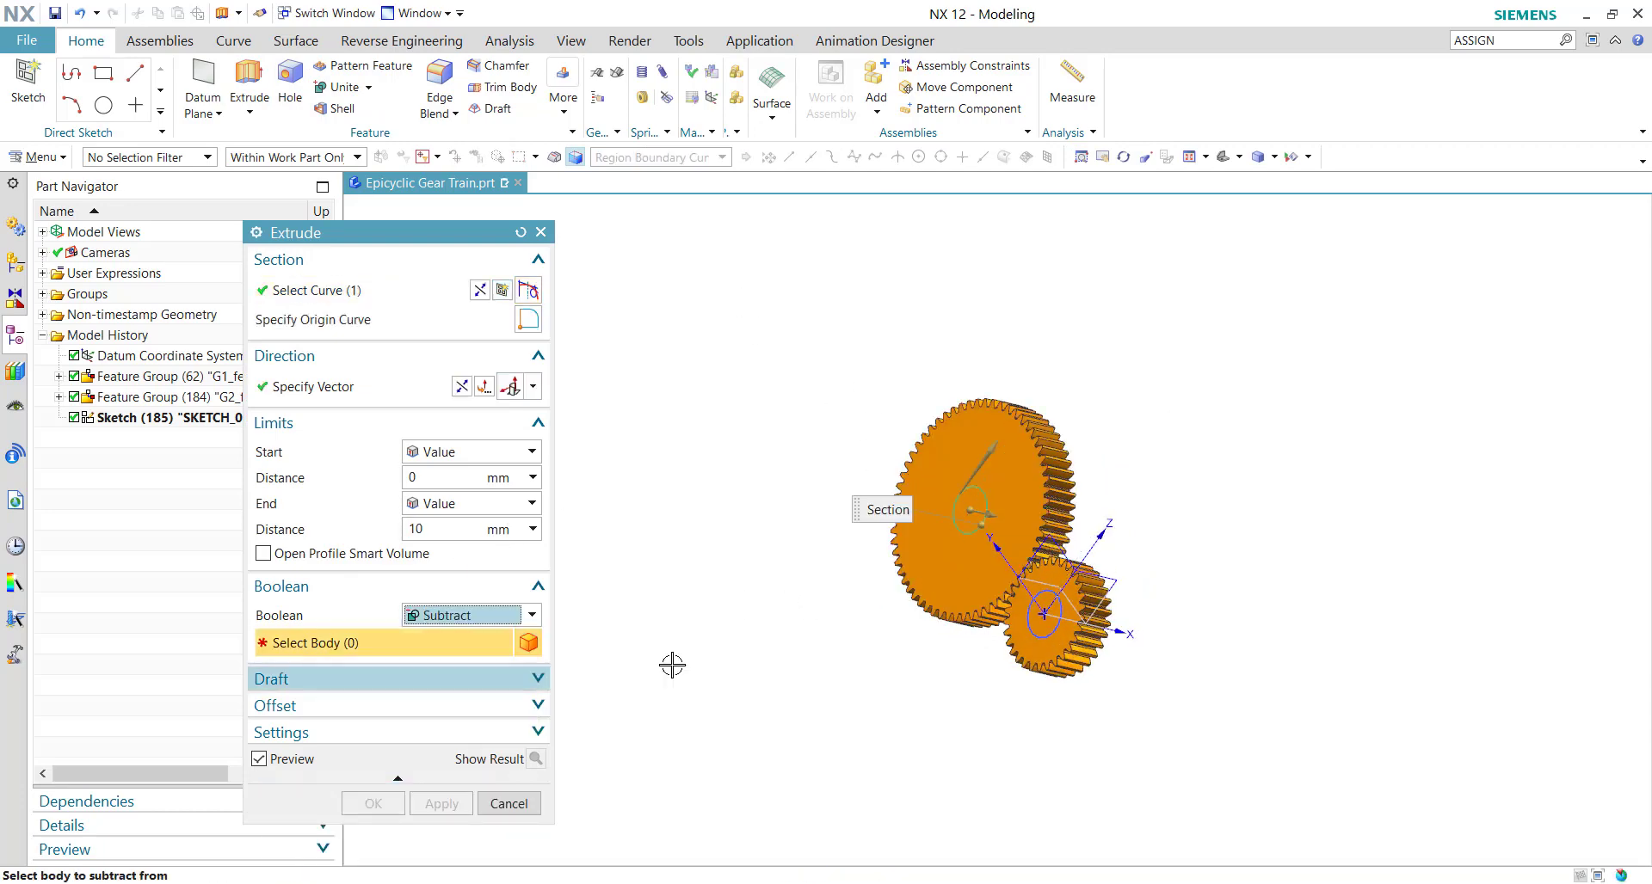
pyautogui.click(1011, 476)
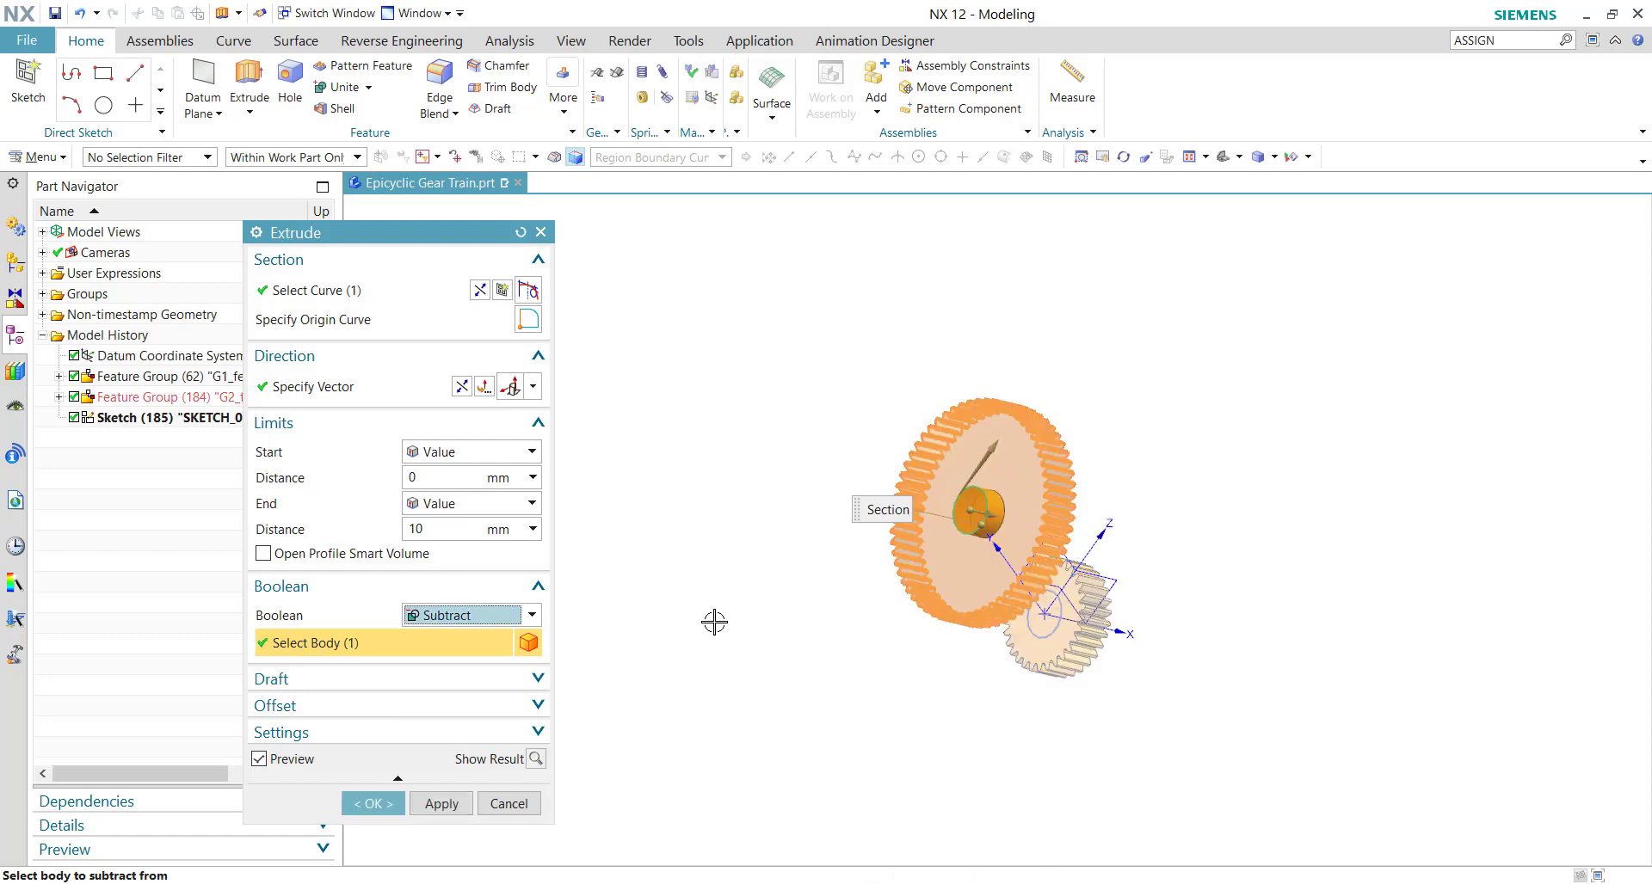
pyautogui.click(459, 530)
pyautogui.write('15')
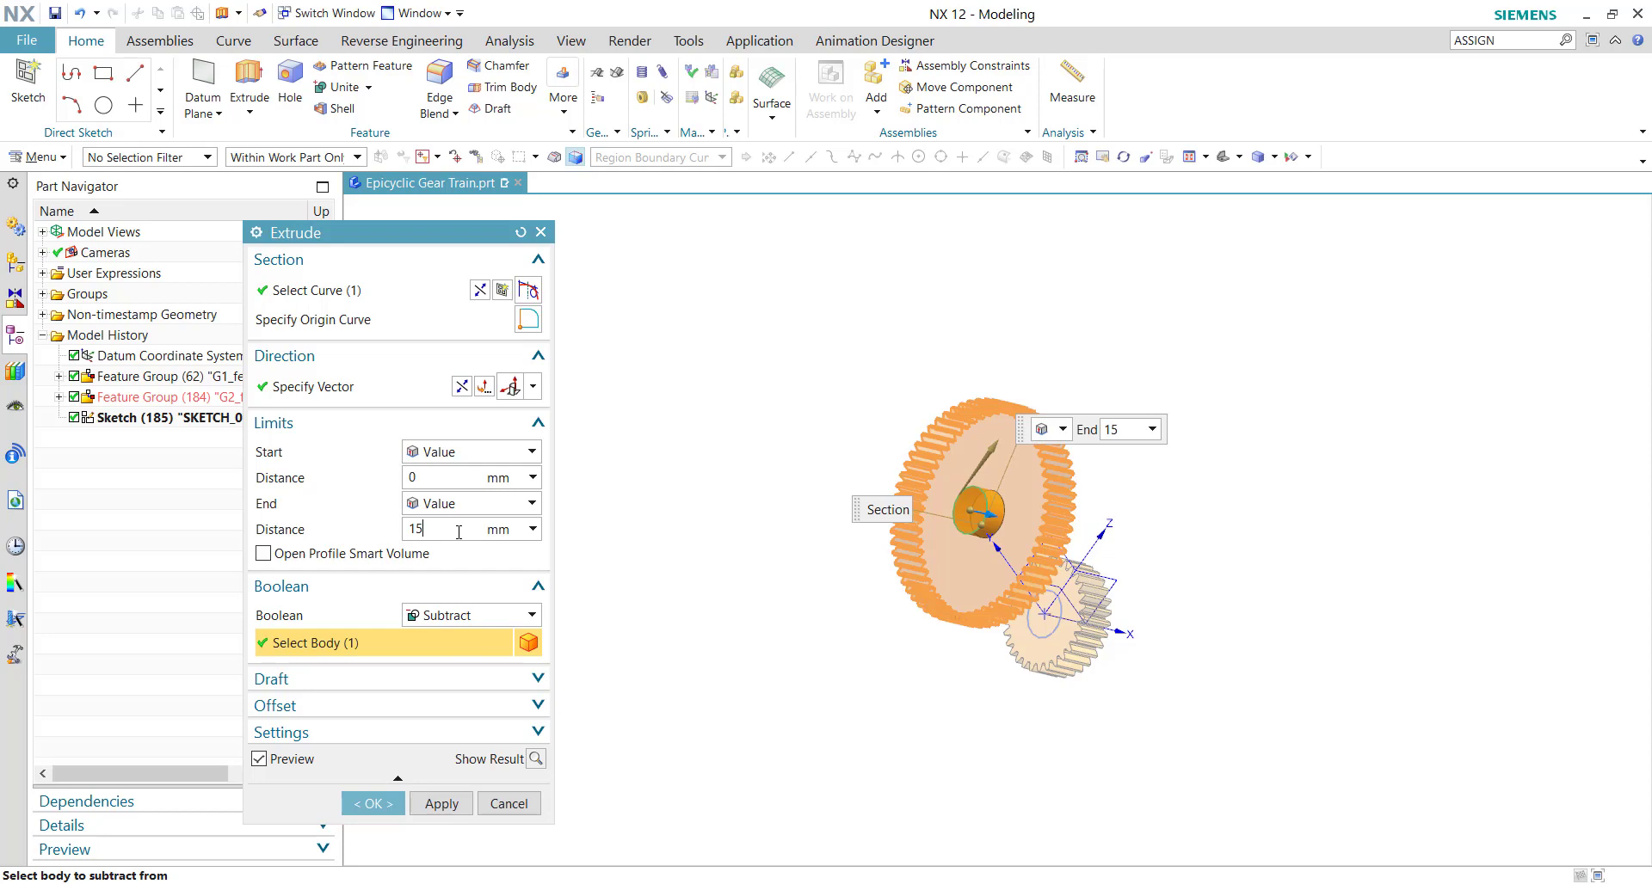
pyautogui.press('Return')
pyautogui.click(441, 804)
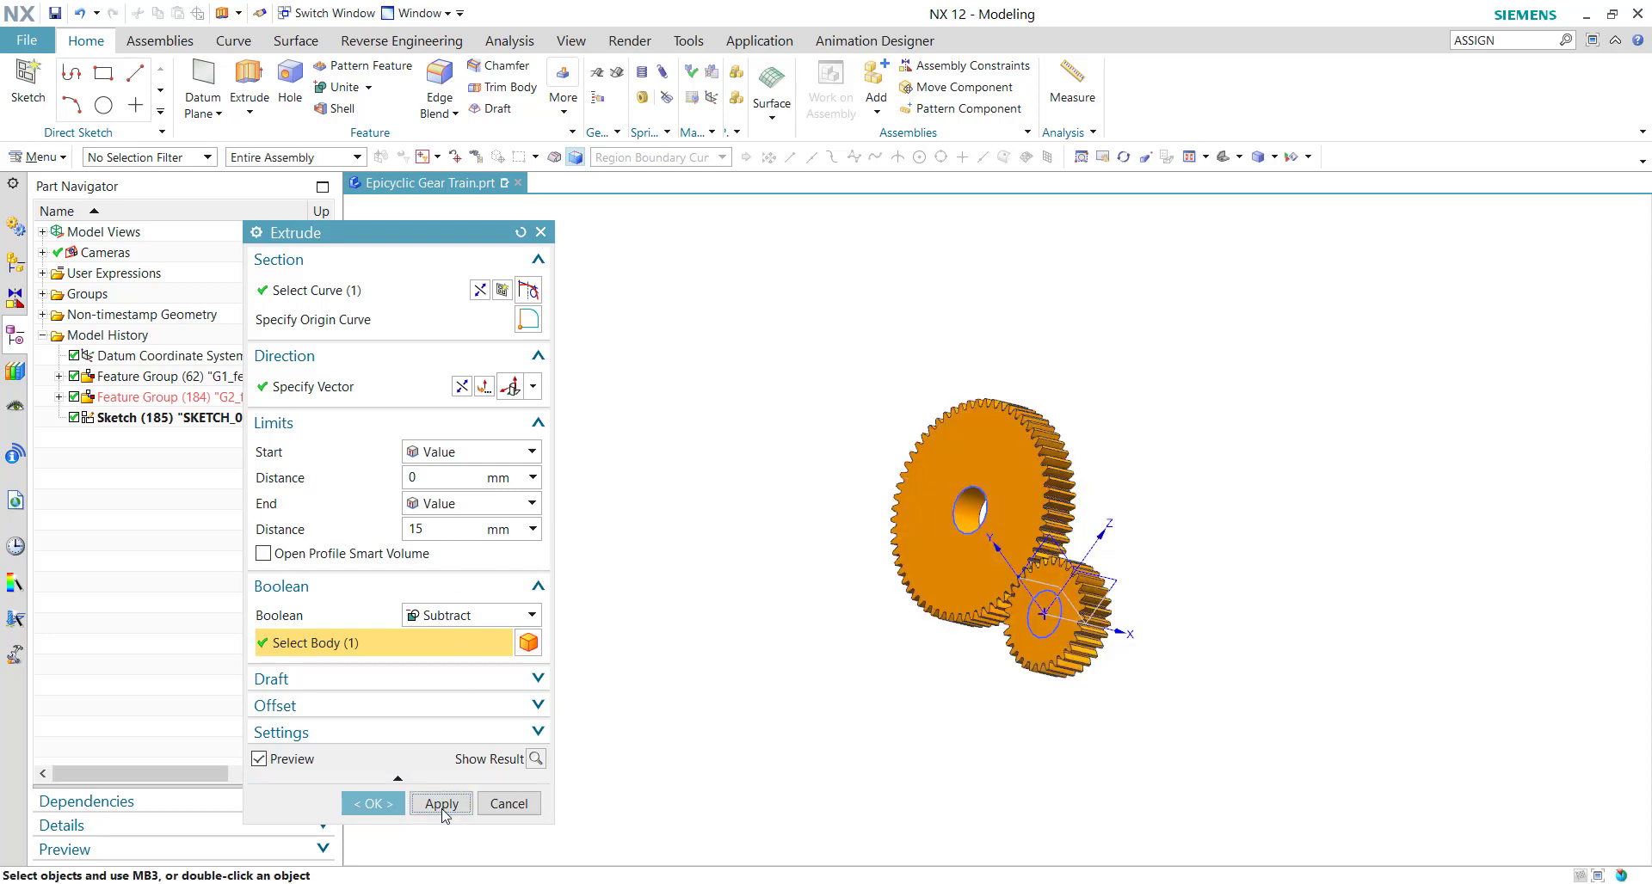
# Step: Cut the small gear's centre hole with a reversed subtract extrusion
pyautogui.click(1028, 618)
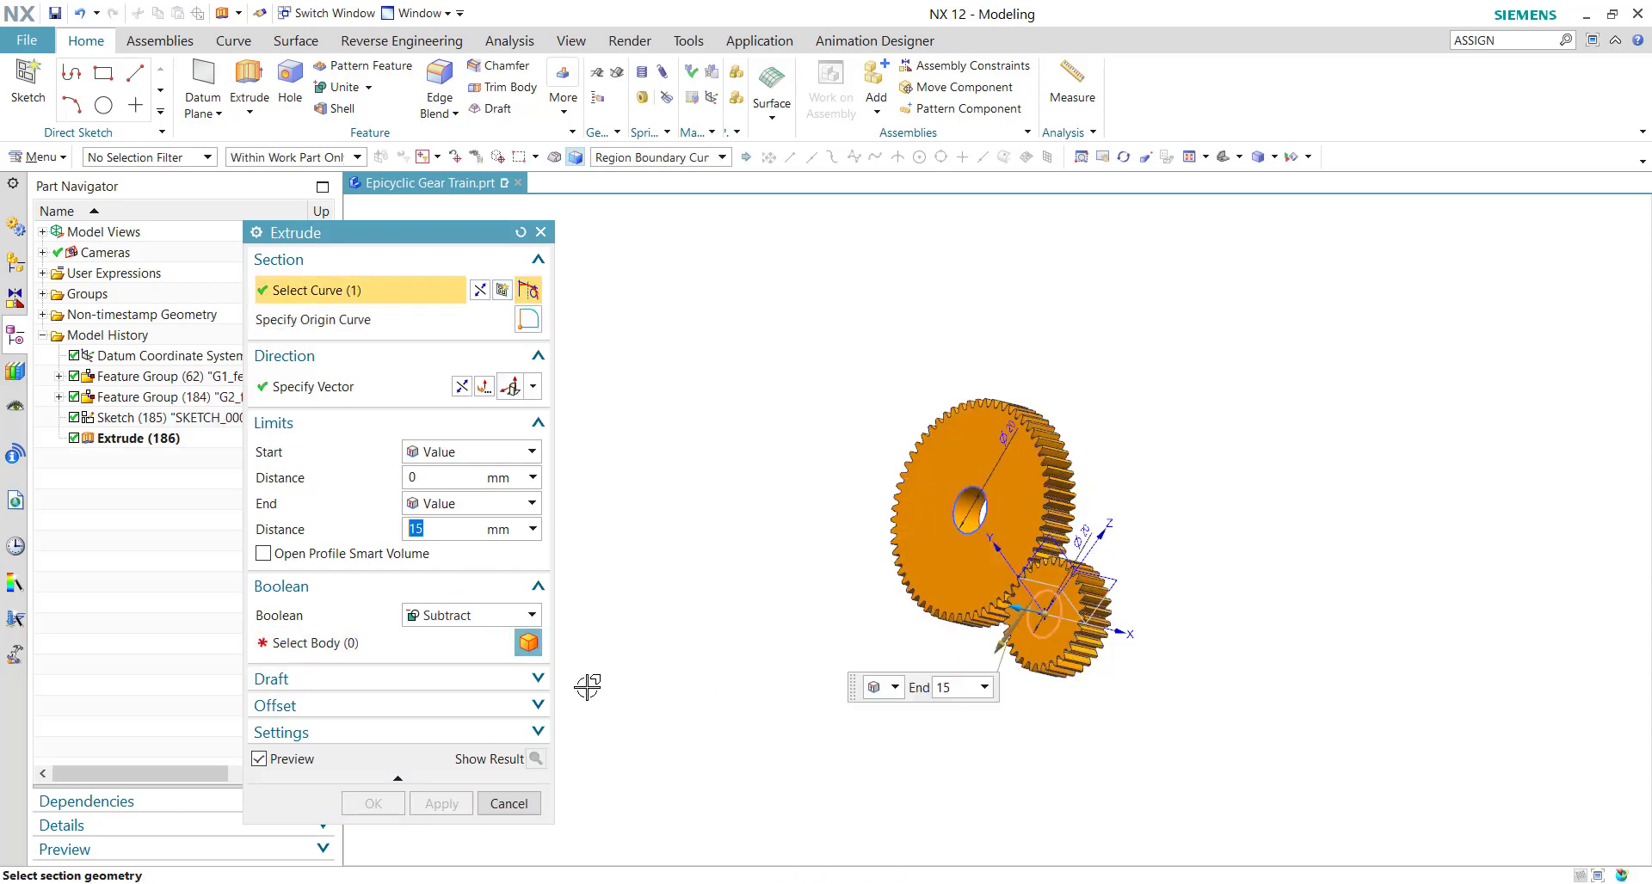
pyautogui.click(1051, 646)
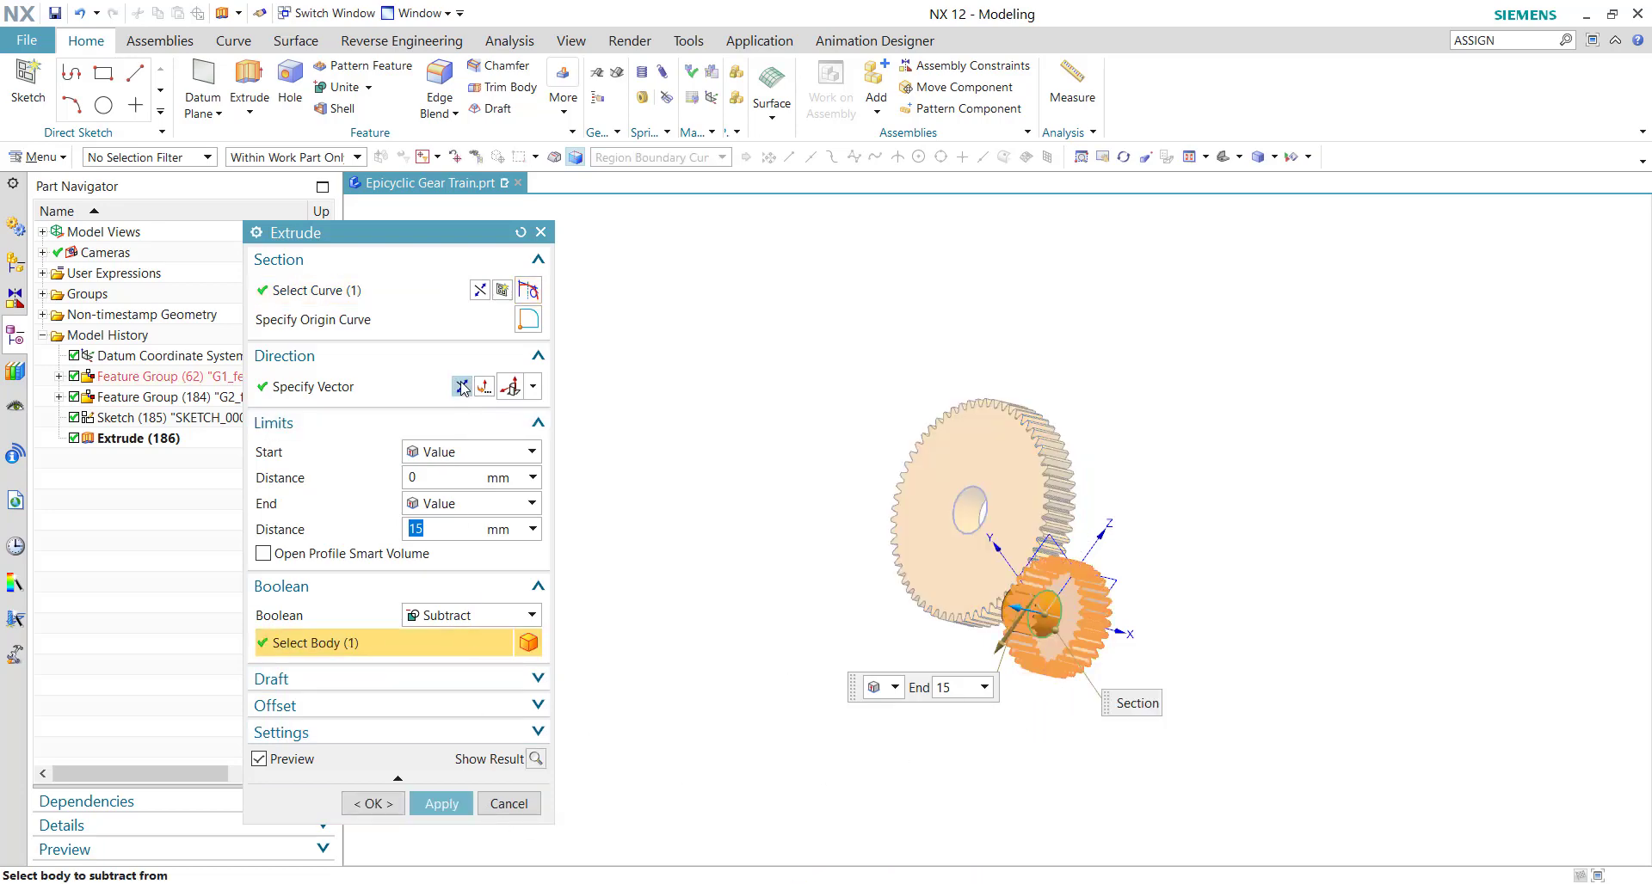
pyautogui.click(462, 387)
pyautogui.click(442, 804)
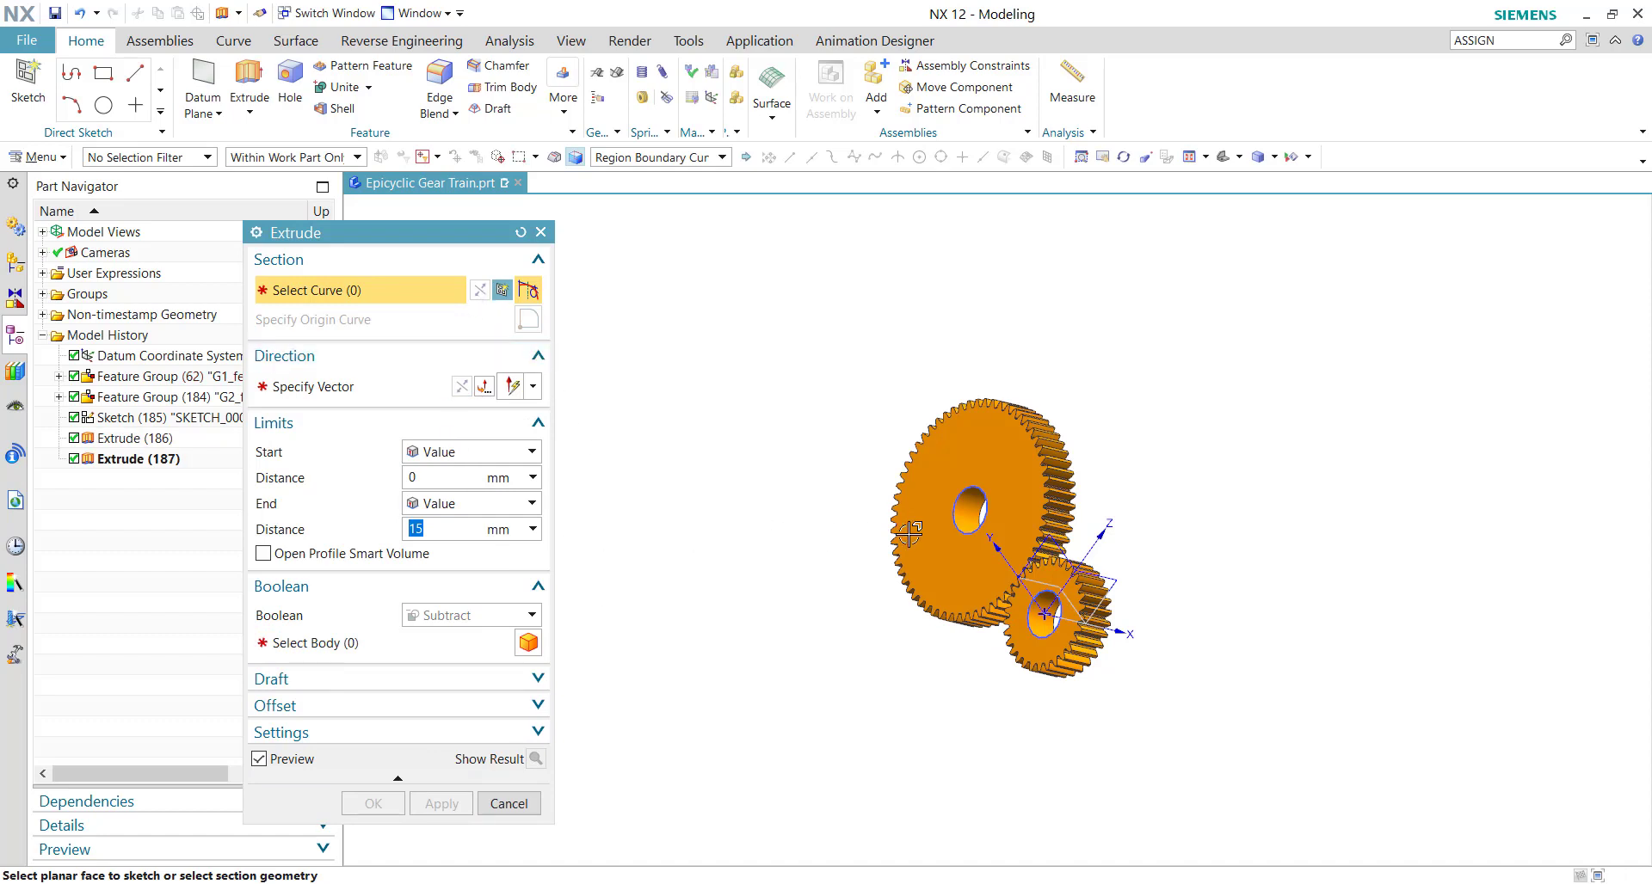
# Step: Select both hole edges as the new extrusion section using the Single Curve rule
pyautogui.click(658, 157)
pyautogui.click(660, 175)
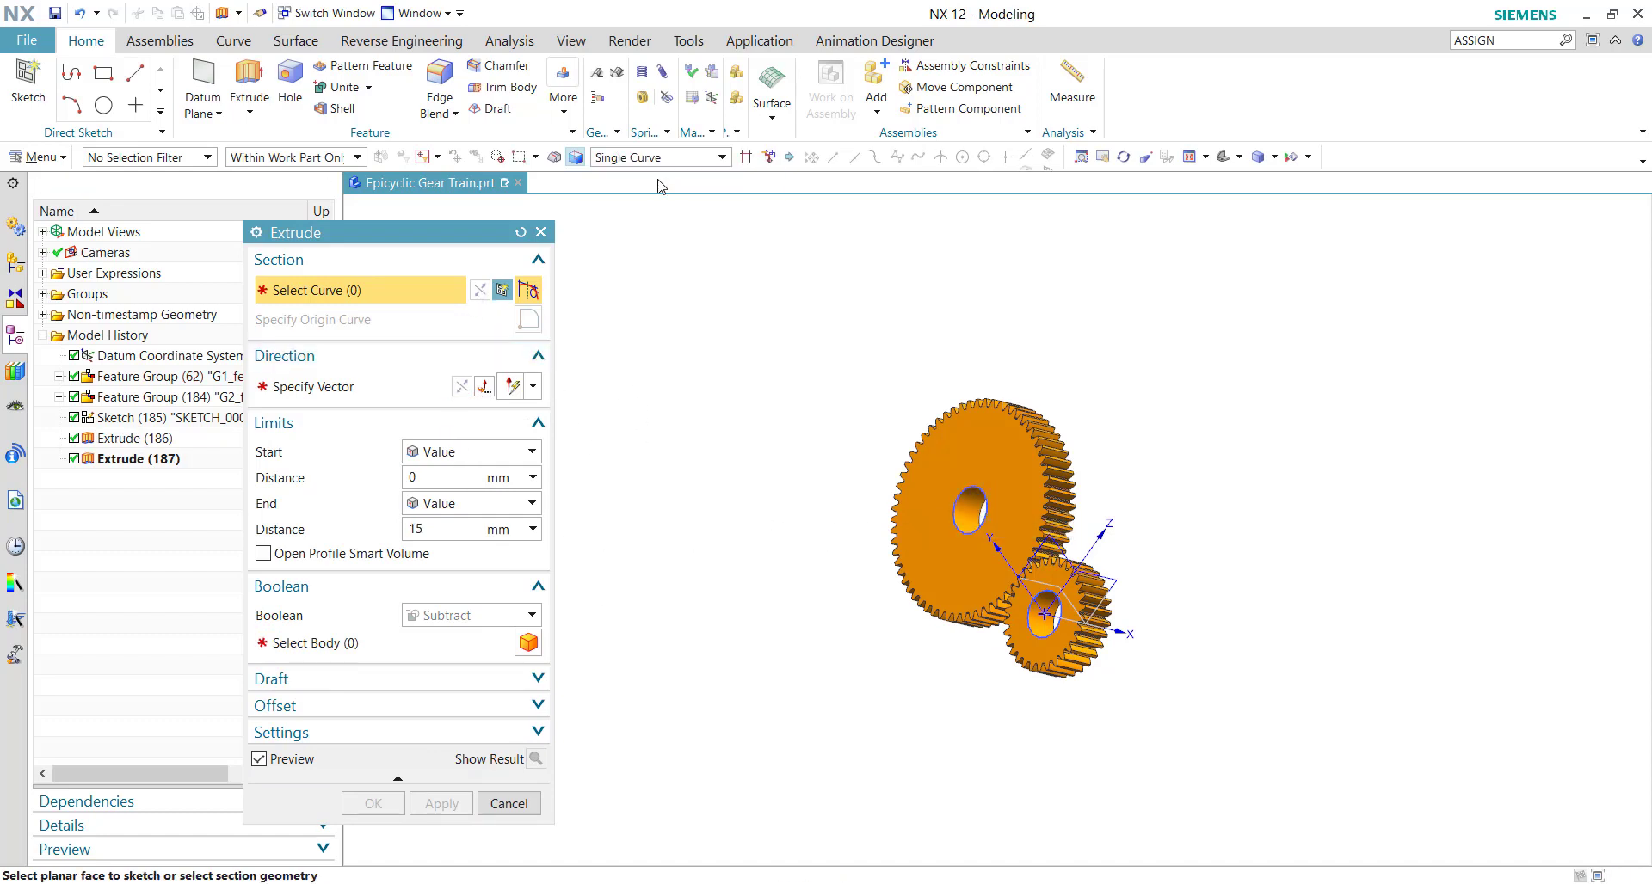
pyautogui.click(987, 499)
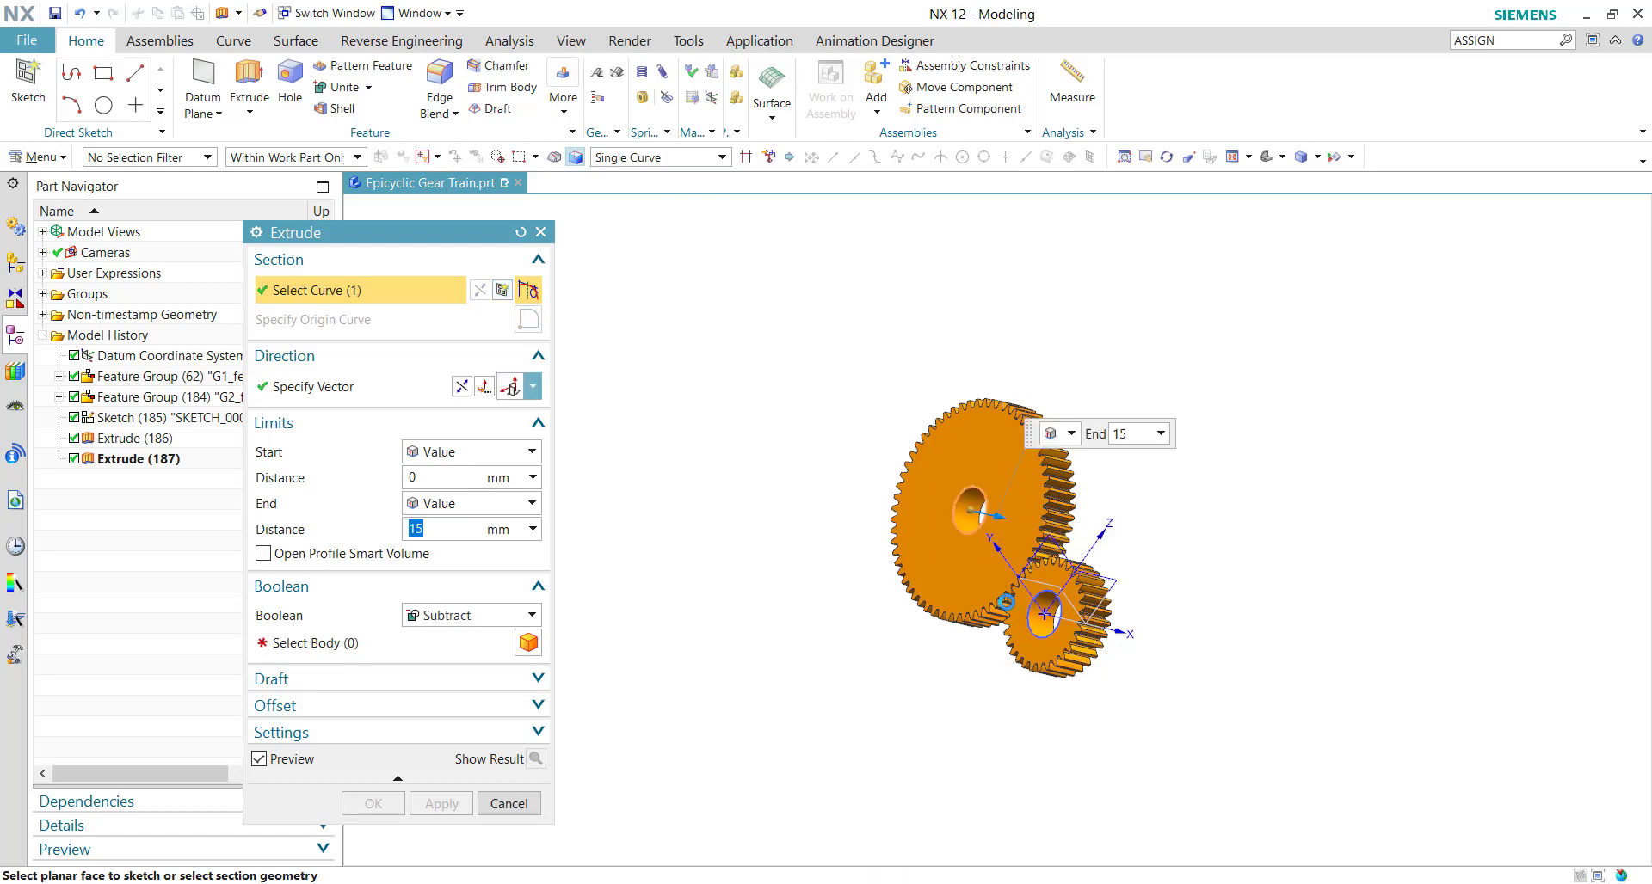
pyautogui.click(1060, 610)
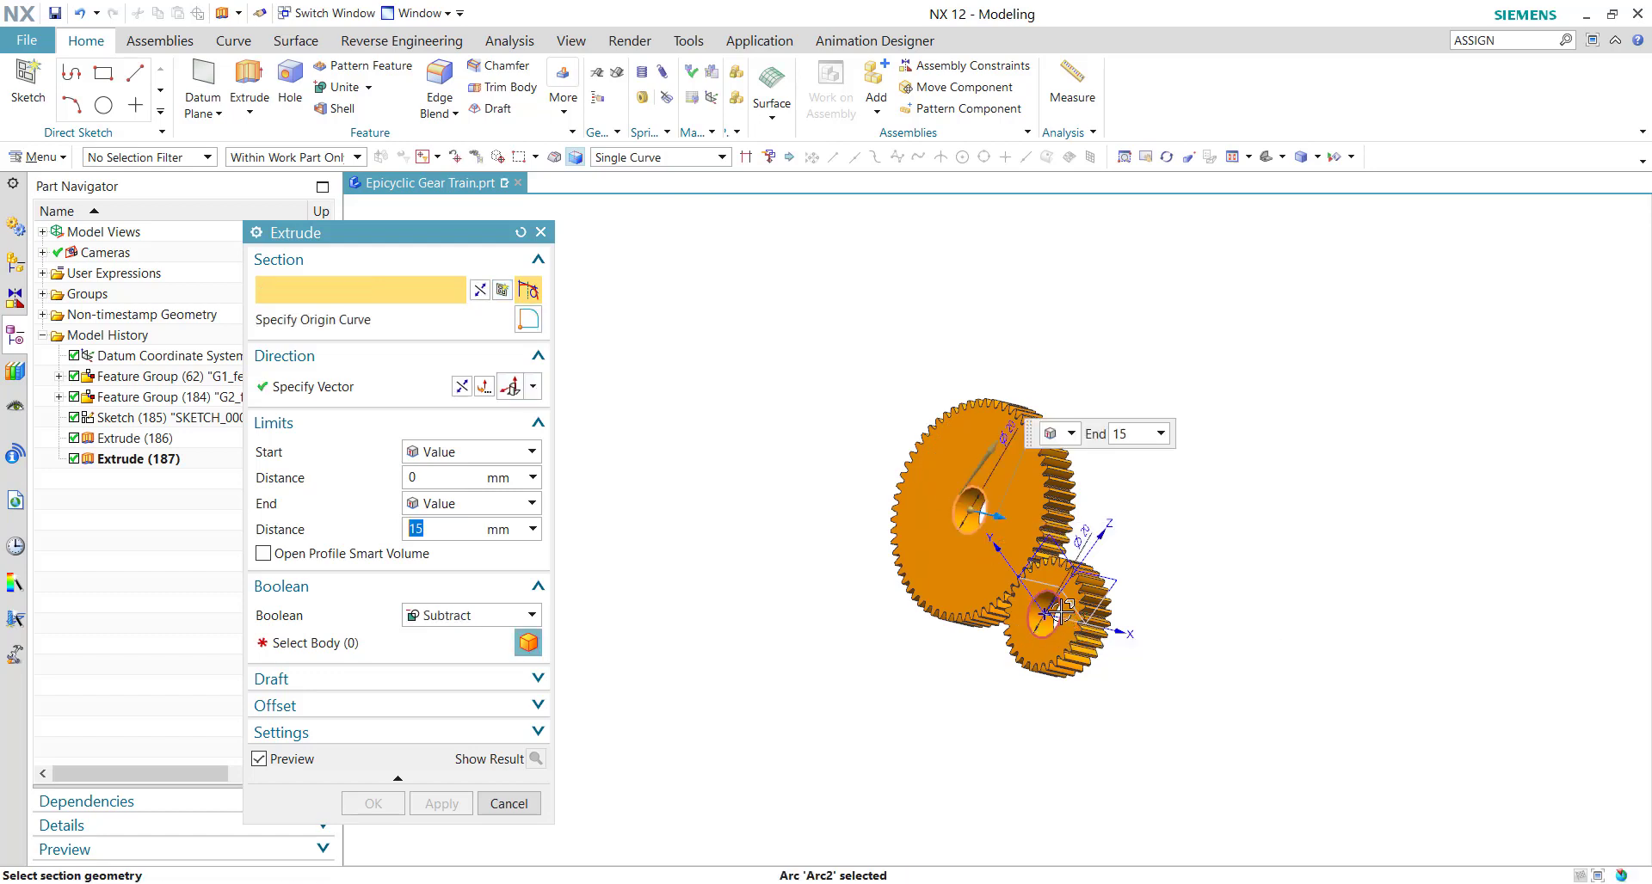
# Step: Set the shaft extrusion to start -15, end 25, with Boolean None
pyautogui.click(448, 480)
pyautogui.write('-15')
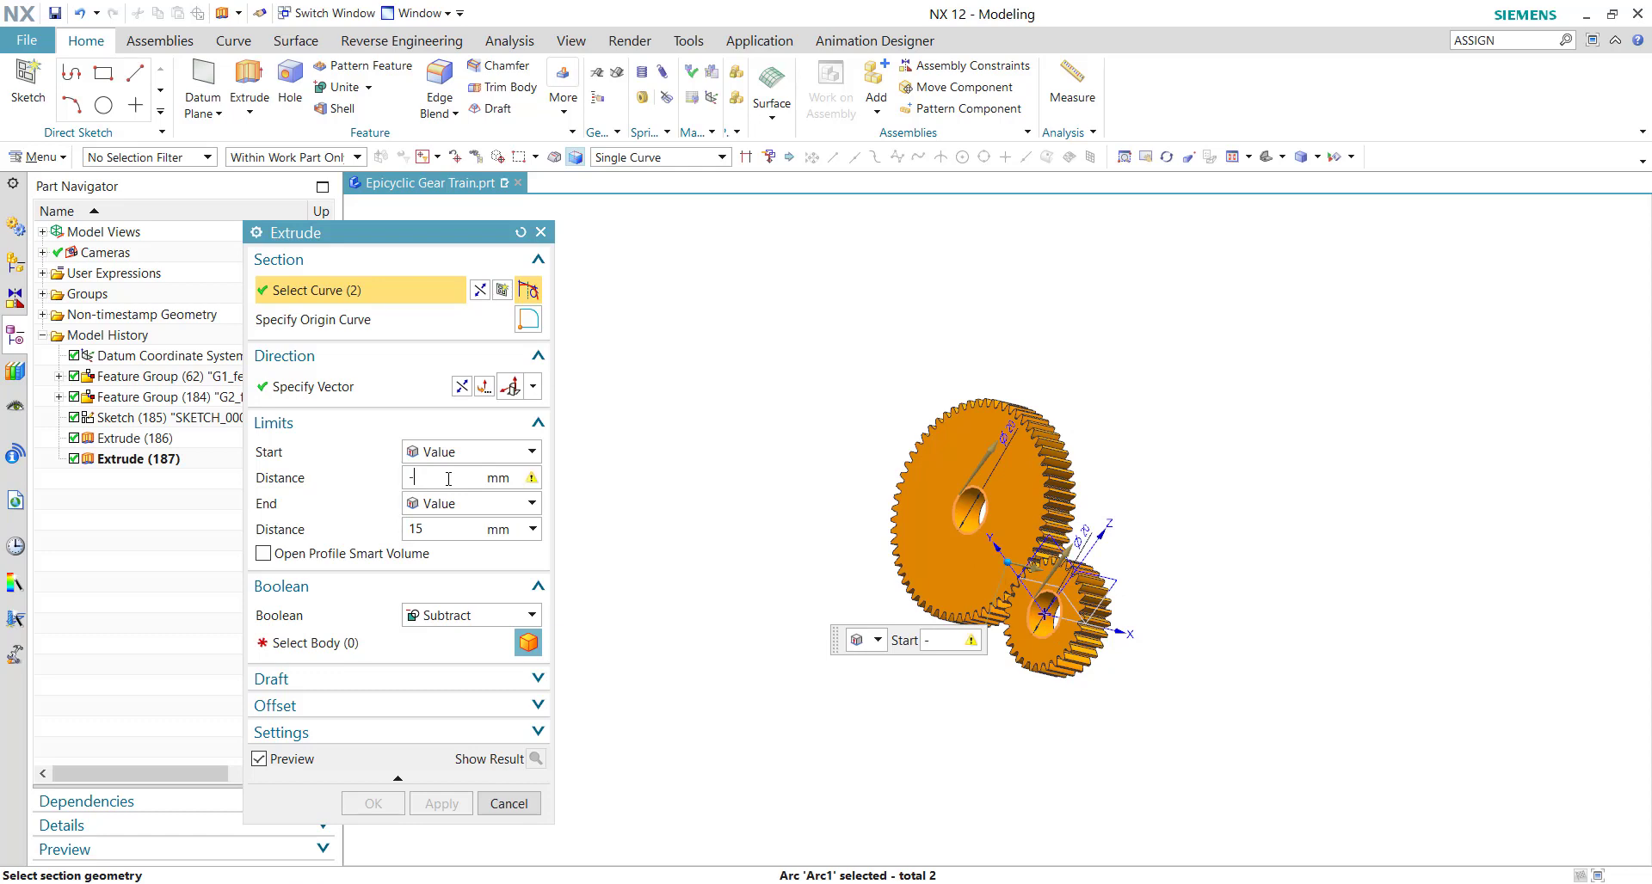
pyautogui.click(441, 531)
pyautogui.write('25')
pyautogui.press('Return')
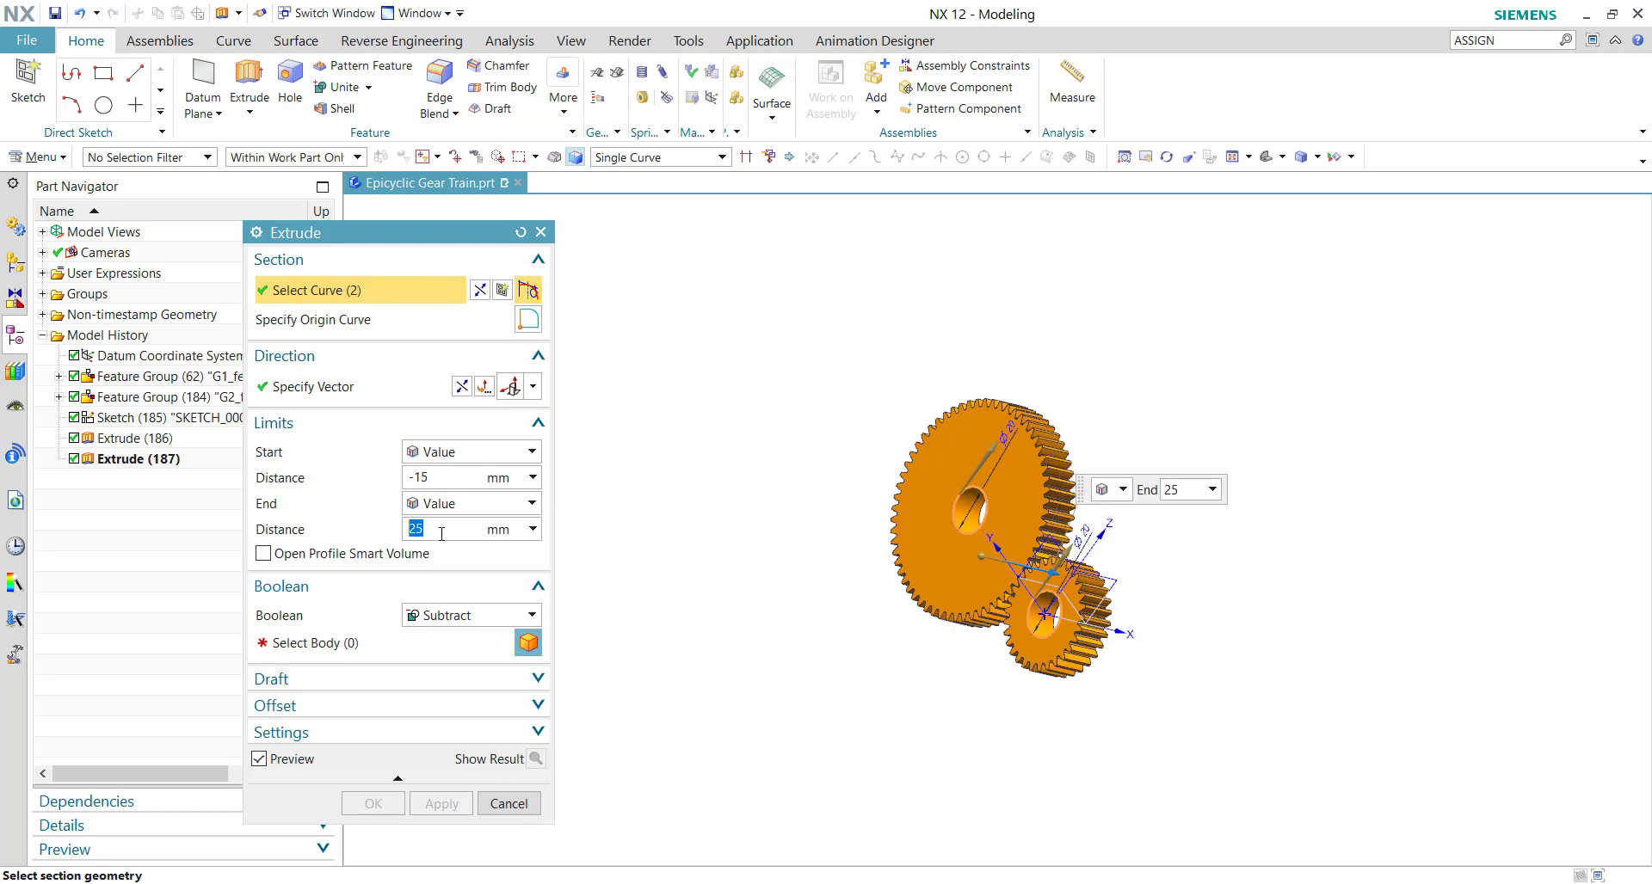
pyautogui.click(439, 618)
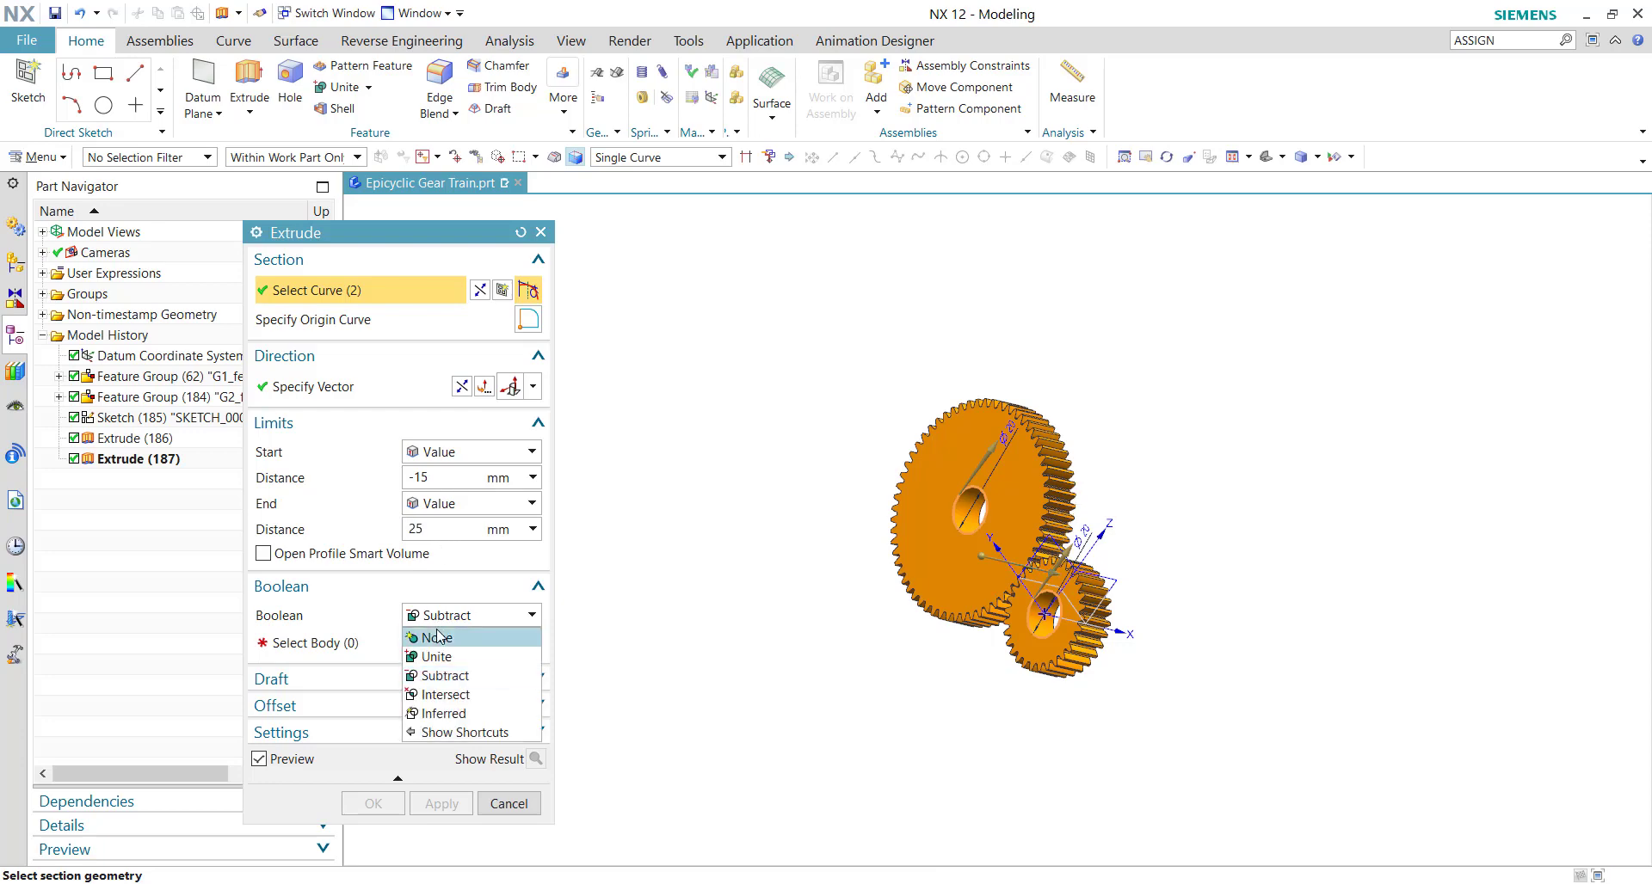
pyautogui.click(439, 636)
# Step: Reverse the extrusion direction, change the end to 20, and create the shafts
pyautogui.moveTo(1279, 778)
pyautogui.mouseDown(button='middle')
pyautogui.moveTo(1153, 718)
pyautogui.moveTo(1217, 715)
pyautogui.moveTo(1224, 736)
pyautogui.moveTo(1183, 739)
pyautogui.mouseUp(button='middle')
pyautogui.scroll(2, 1097, 521)
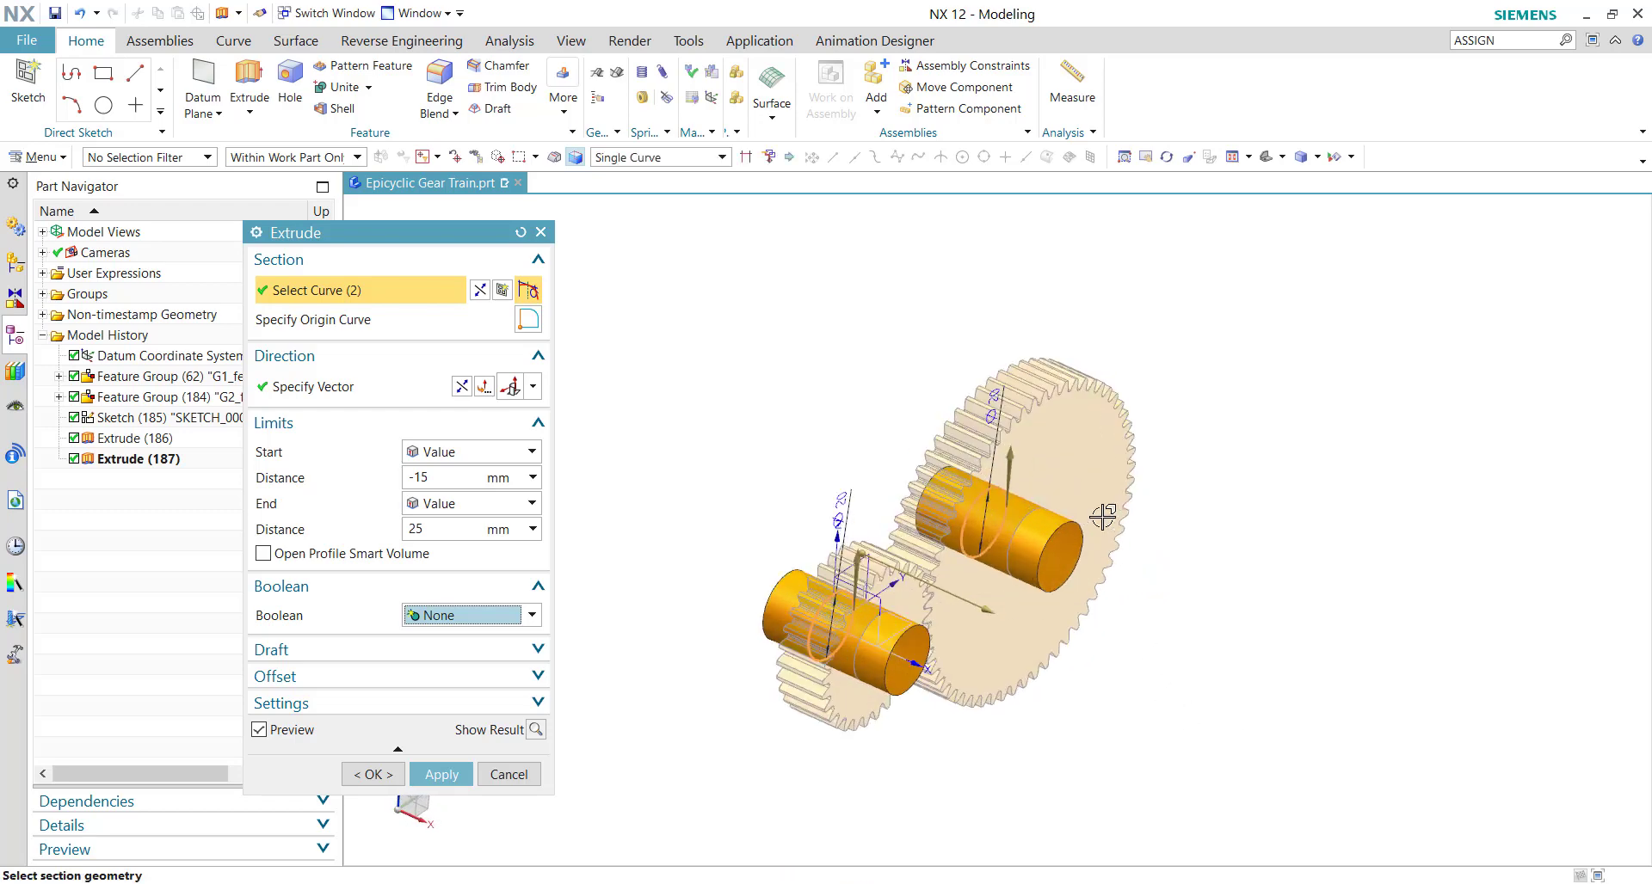
pyautogui.scroll(1, 1097, 518)
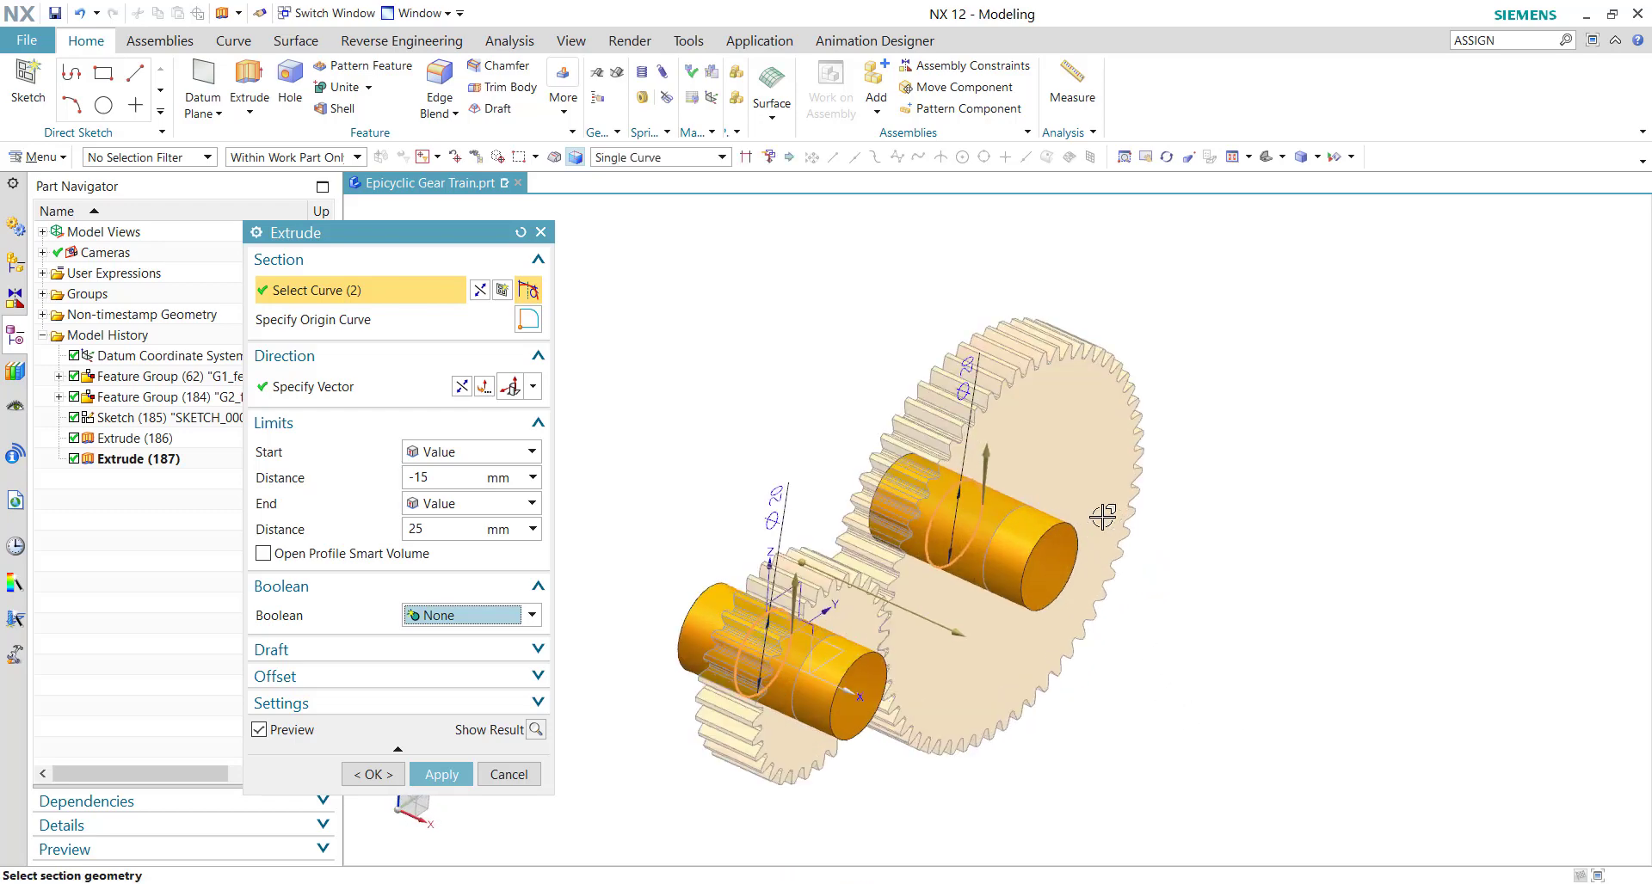
pyautogui.click(463, 388)
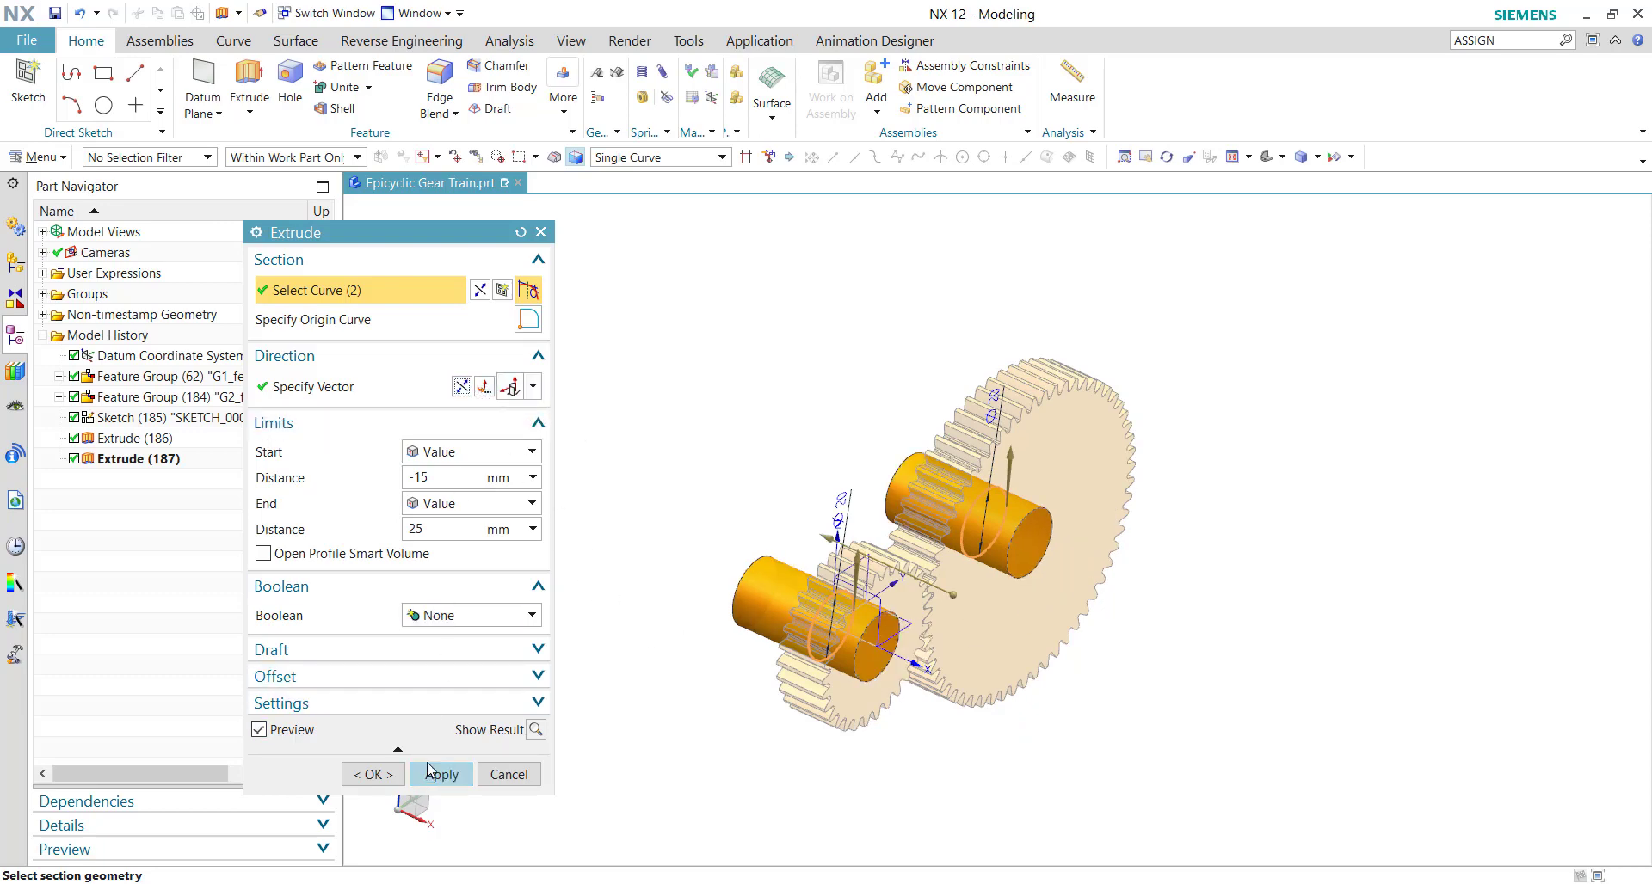
pyautogui.click(451, 528)
pyautogui.write('20')
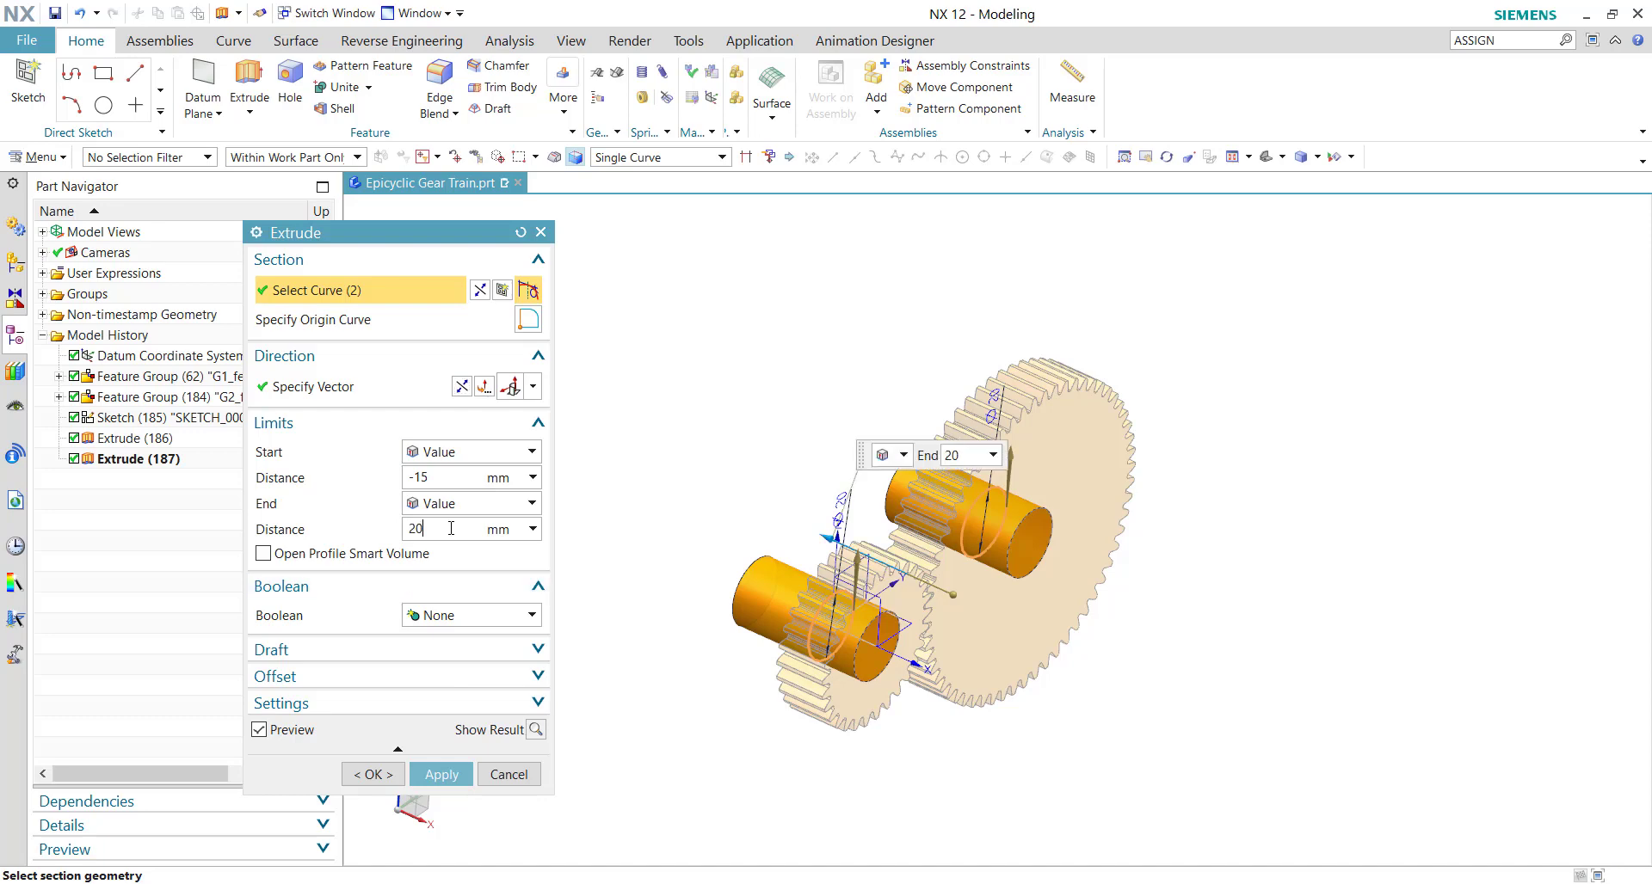
pyautogui.press('Return')
pyautogui.click(403, 773)
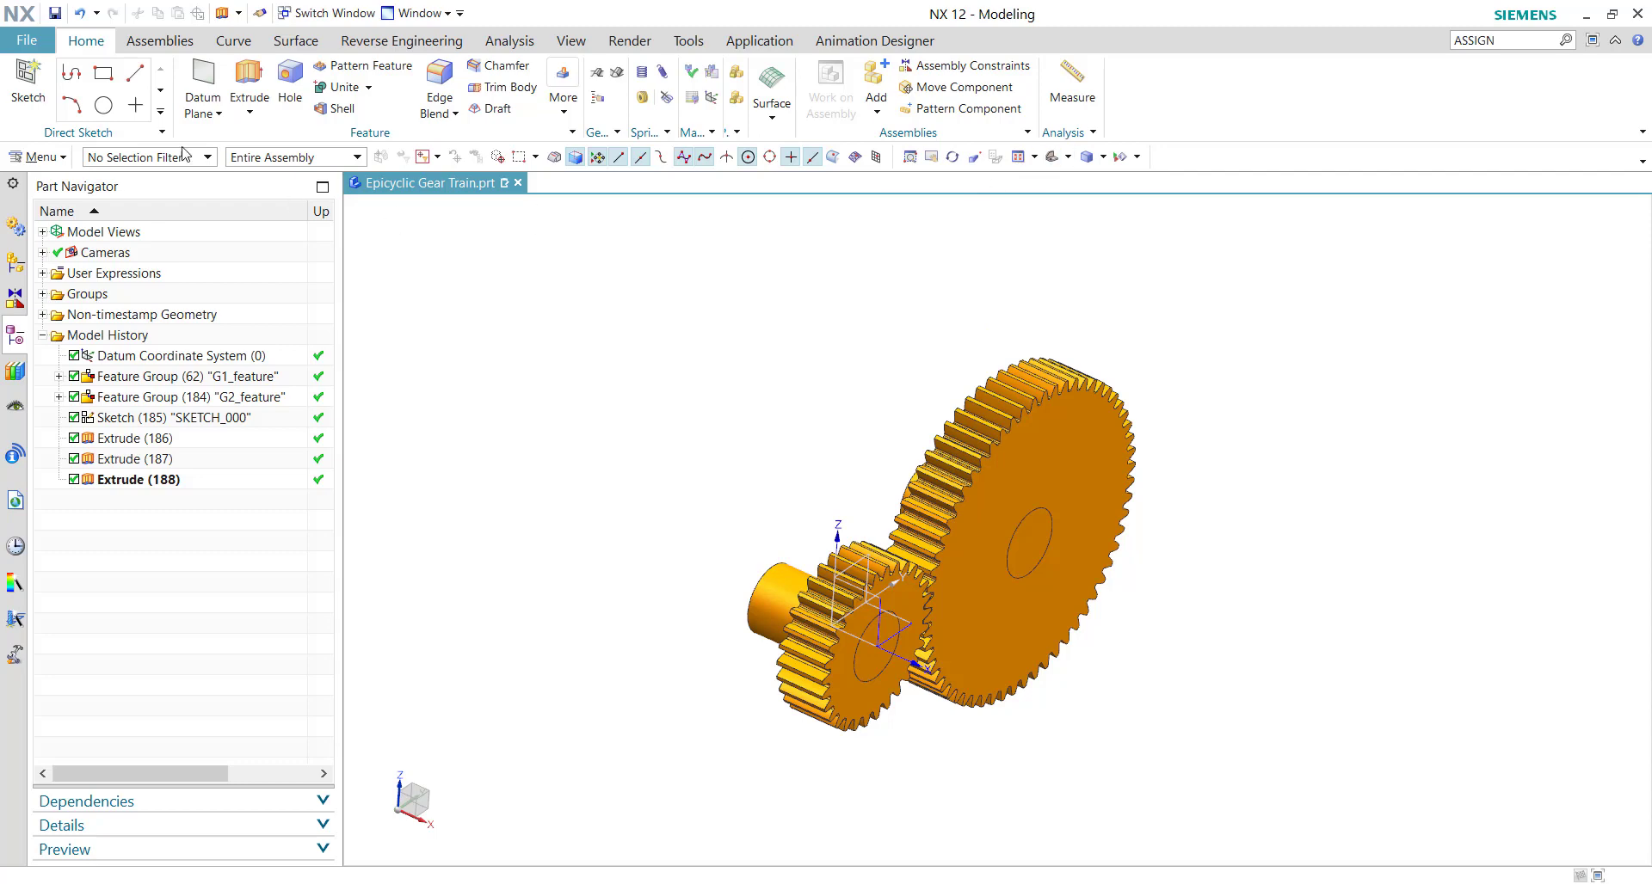
# Step: Start a new sketch on the gear hub face
pyautogui.click(28, 82)
pyautogui.moveTo(706, 412)
pyautogui.mouseDown(button='middle')
pyautogui.moveTo(803, 442)
pyautogui.moveTo(804, 493)
pyautogui.mouseUp(button='middle')
pyautogui.click(850, 482)
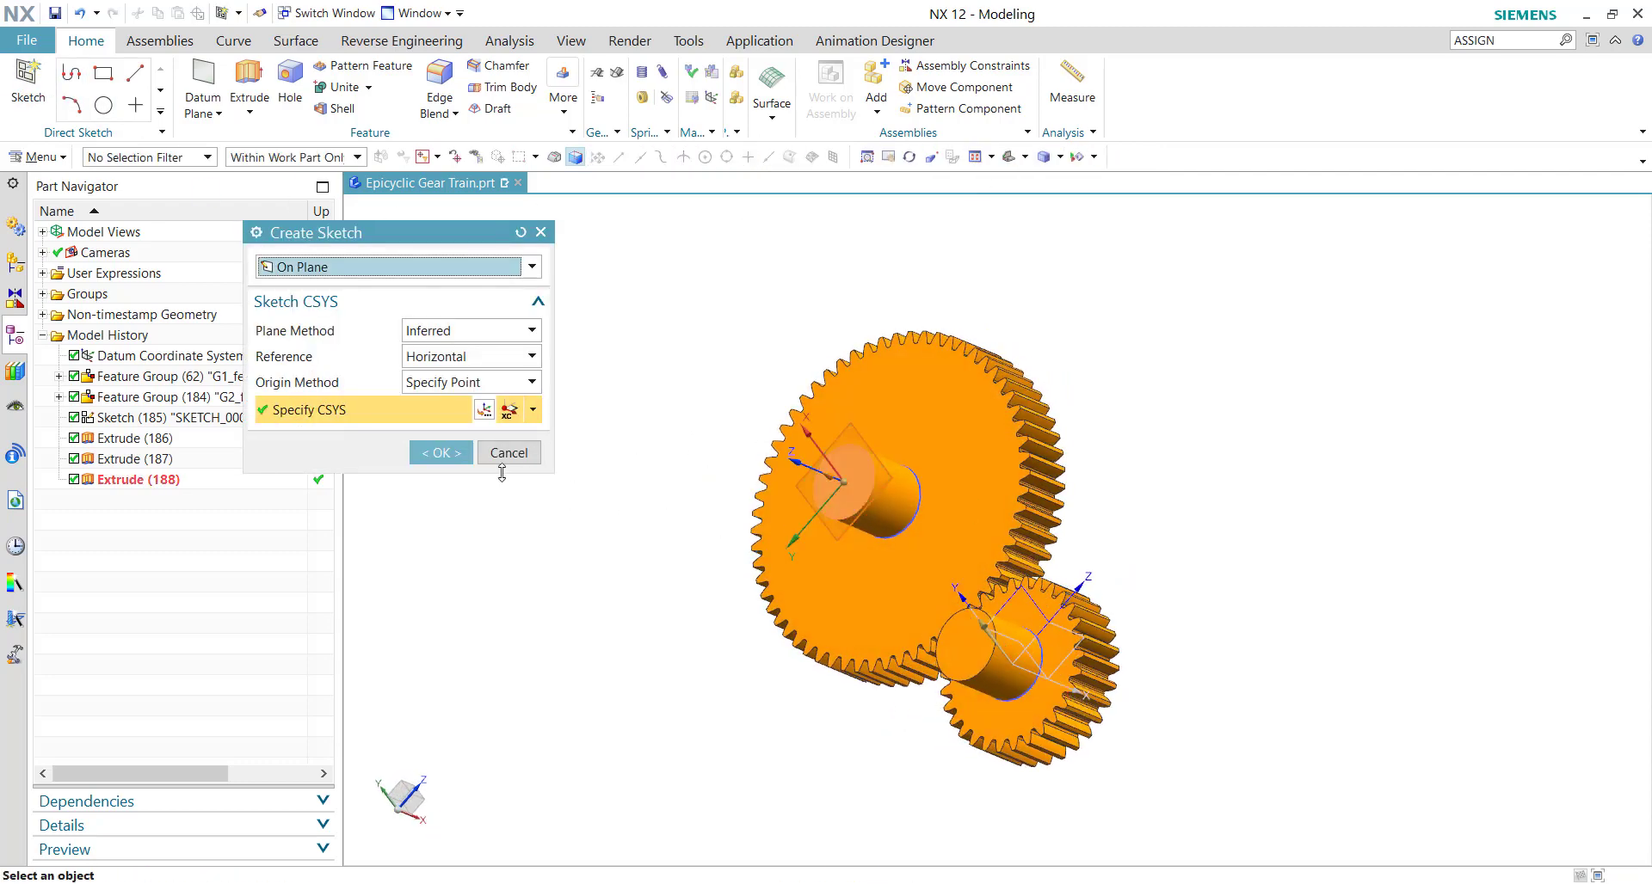
pyautogui.click(442, 452)
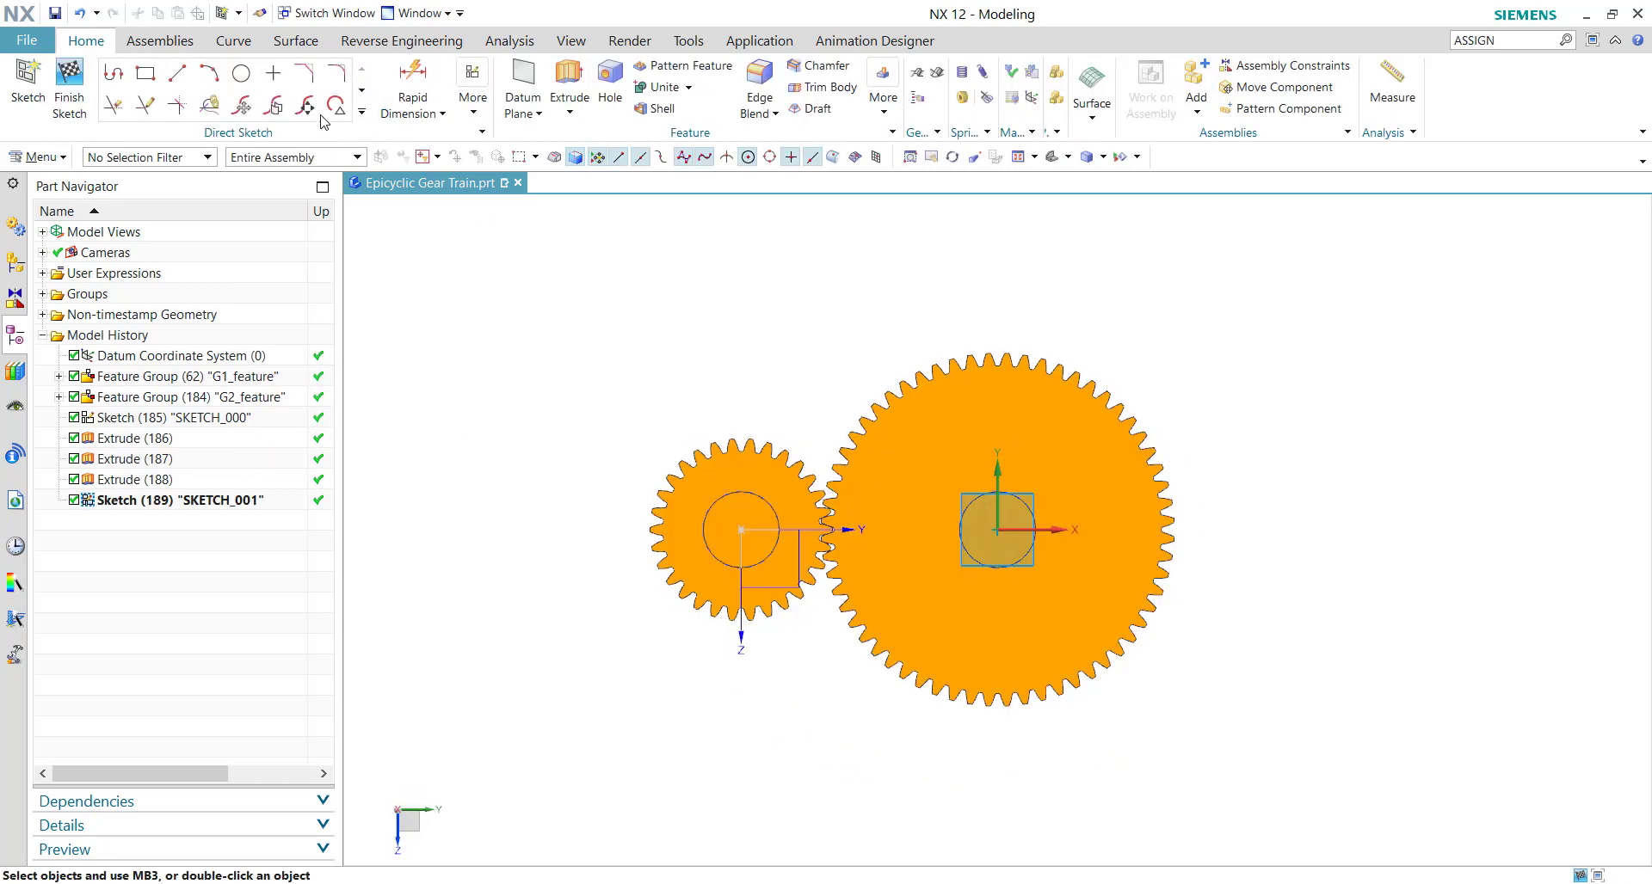
# Step: Draw a 30 mm diameter circle centred on the large gear's axis
pyautogui.press('o')
pyautogui.scroll(1, 986, 543)
pyautogui.scroll(2, 986, 543)
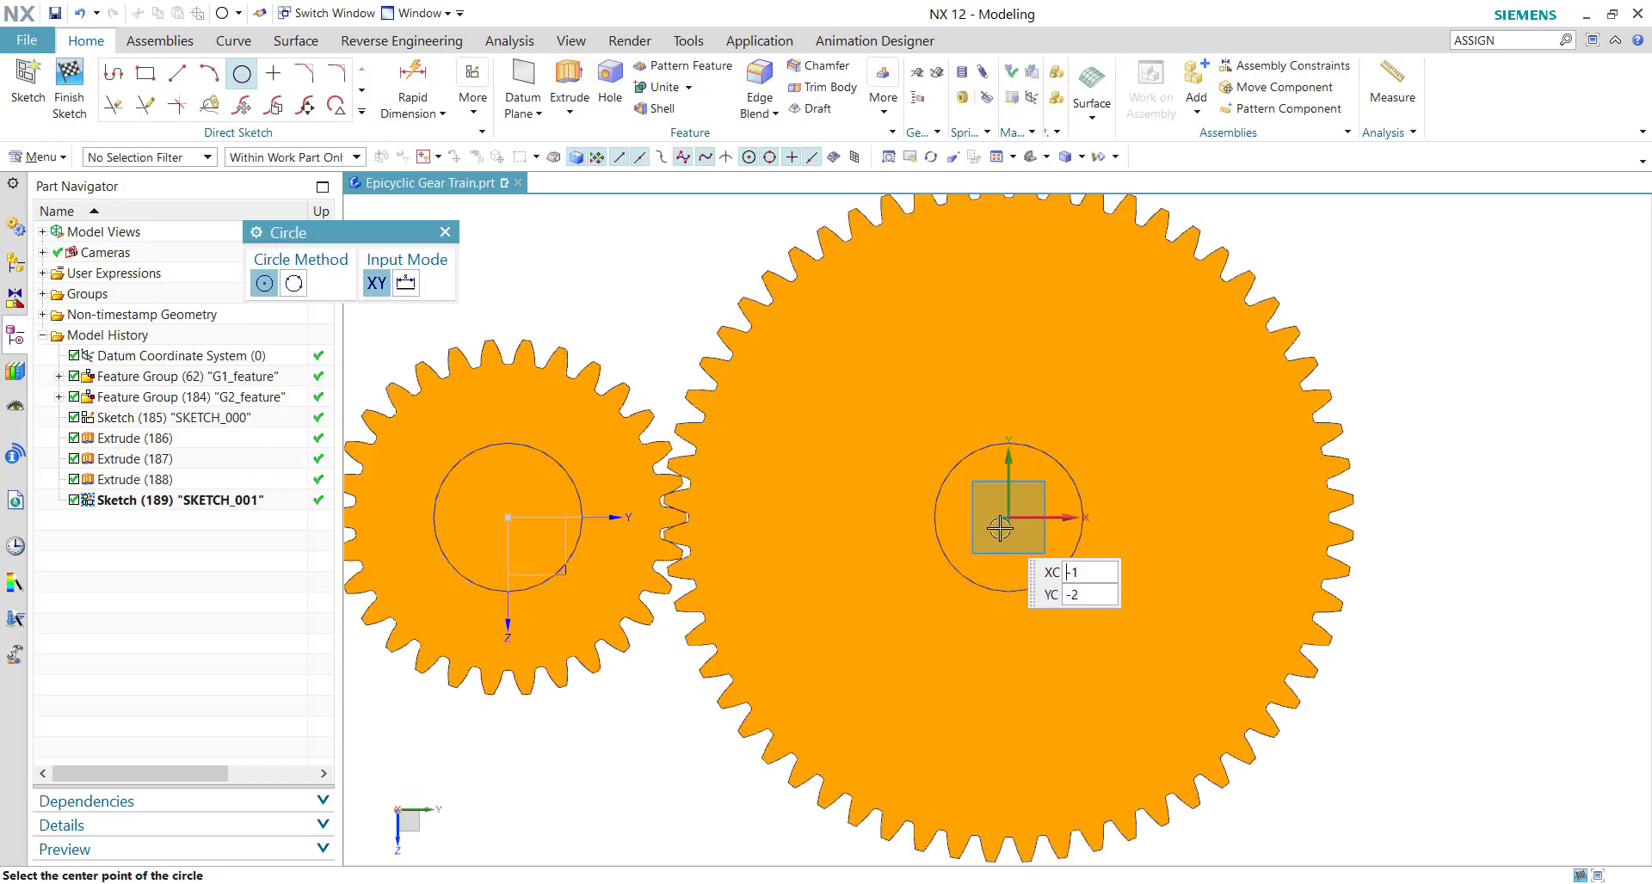
pyautogui.click(1008, 519)
pyautogui.write('30')
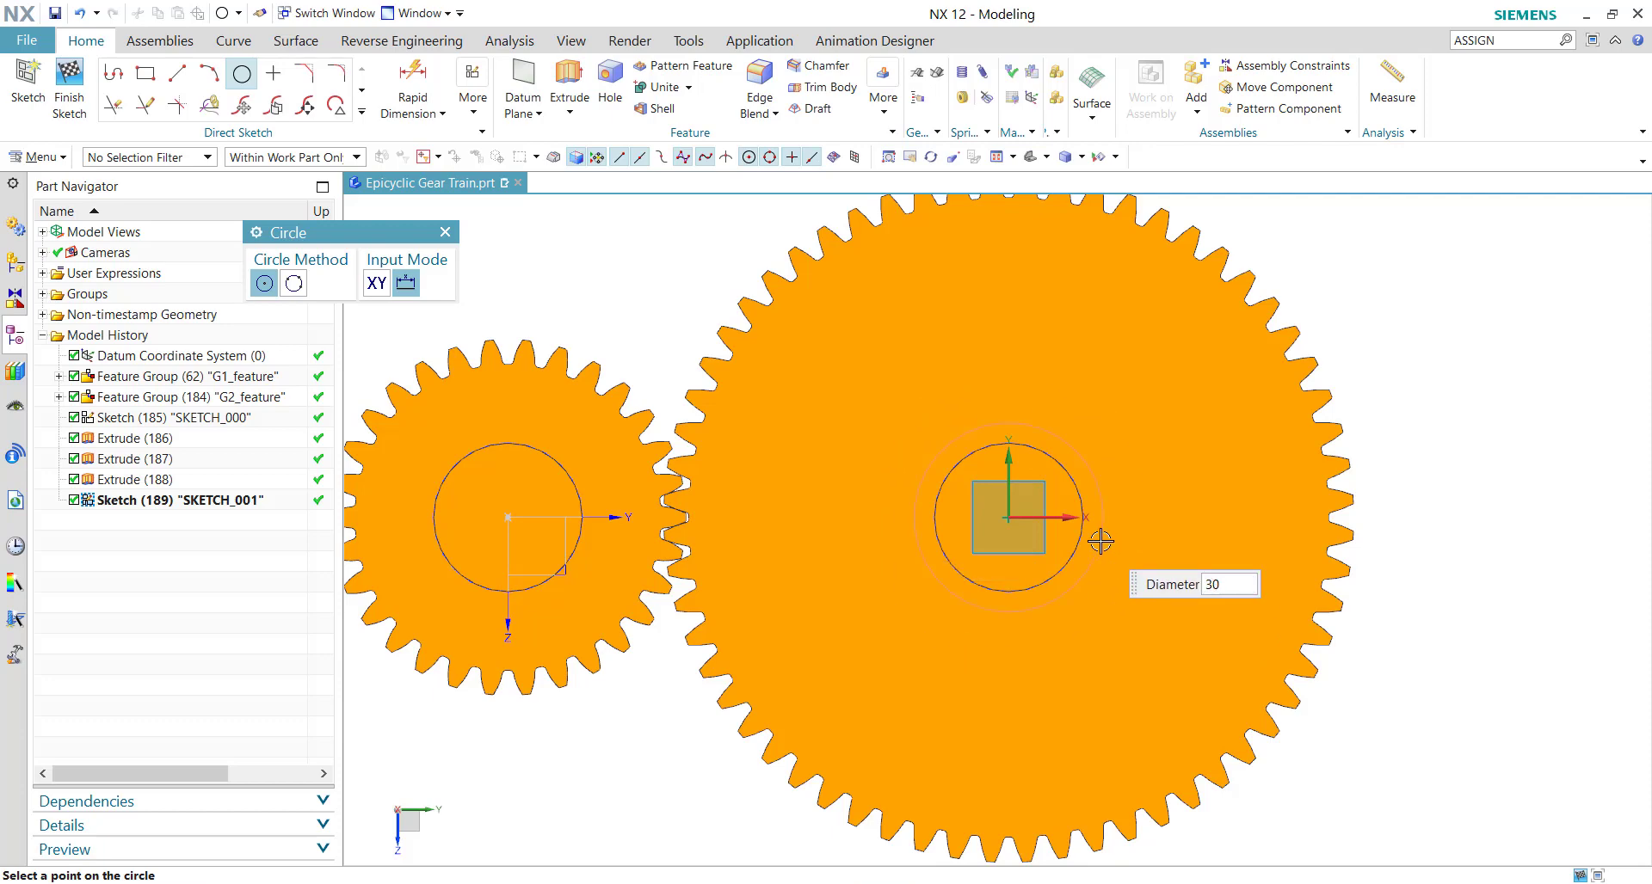
pyautogui.write('0')
pyautogui.press('Return')
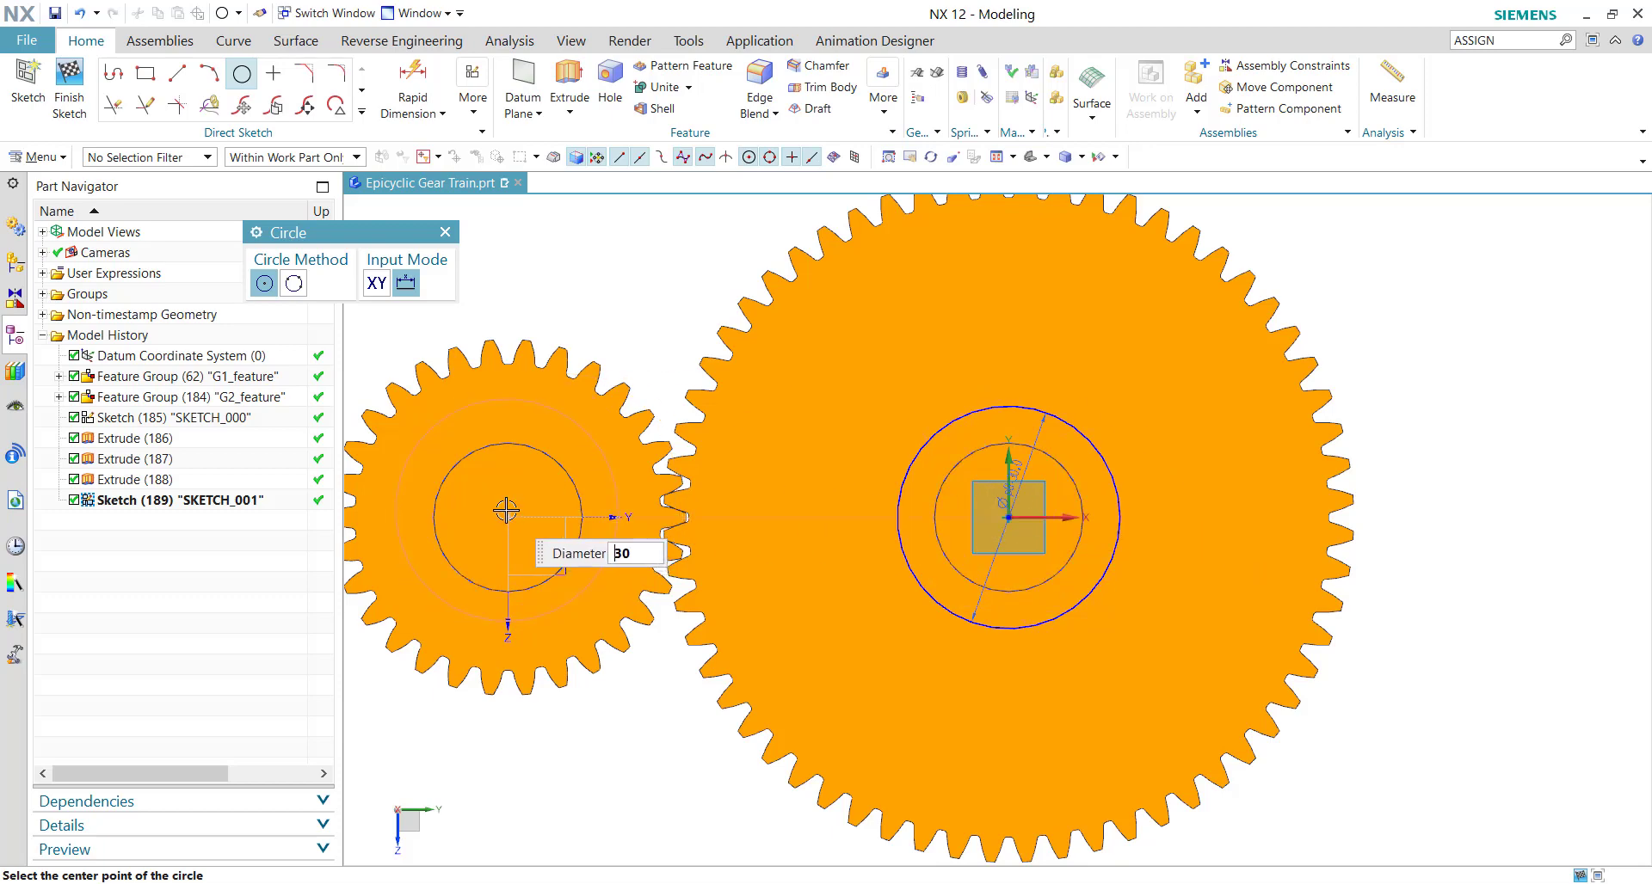
# Step: Close the Circle tool and orient the view flat to the sketch
pyautogui.scroll(3, 510, 517)
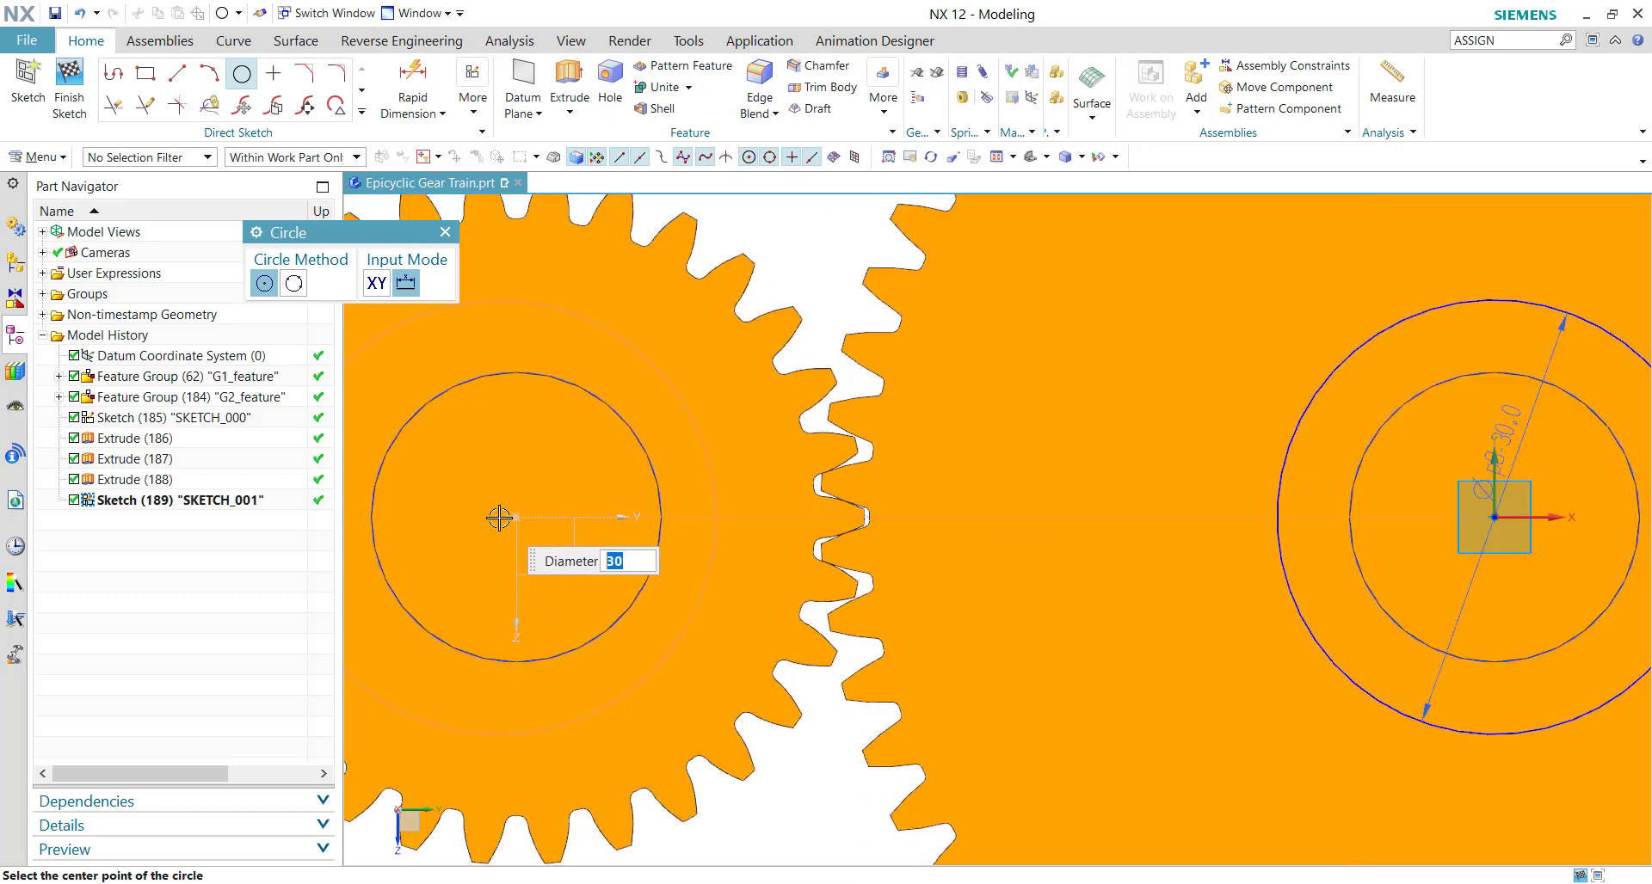
pyautogui.moveTo(526, 516); pyautogui.dragTo(563, 539, button='middle')
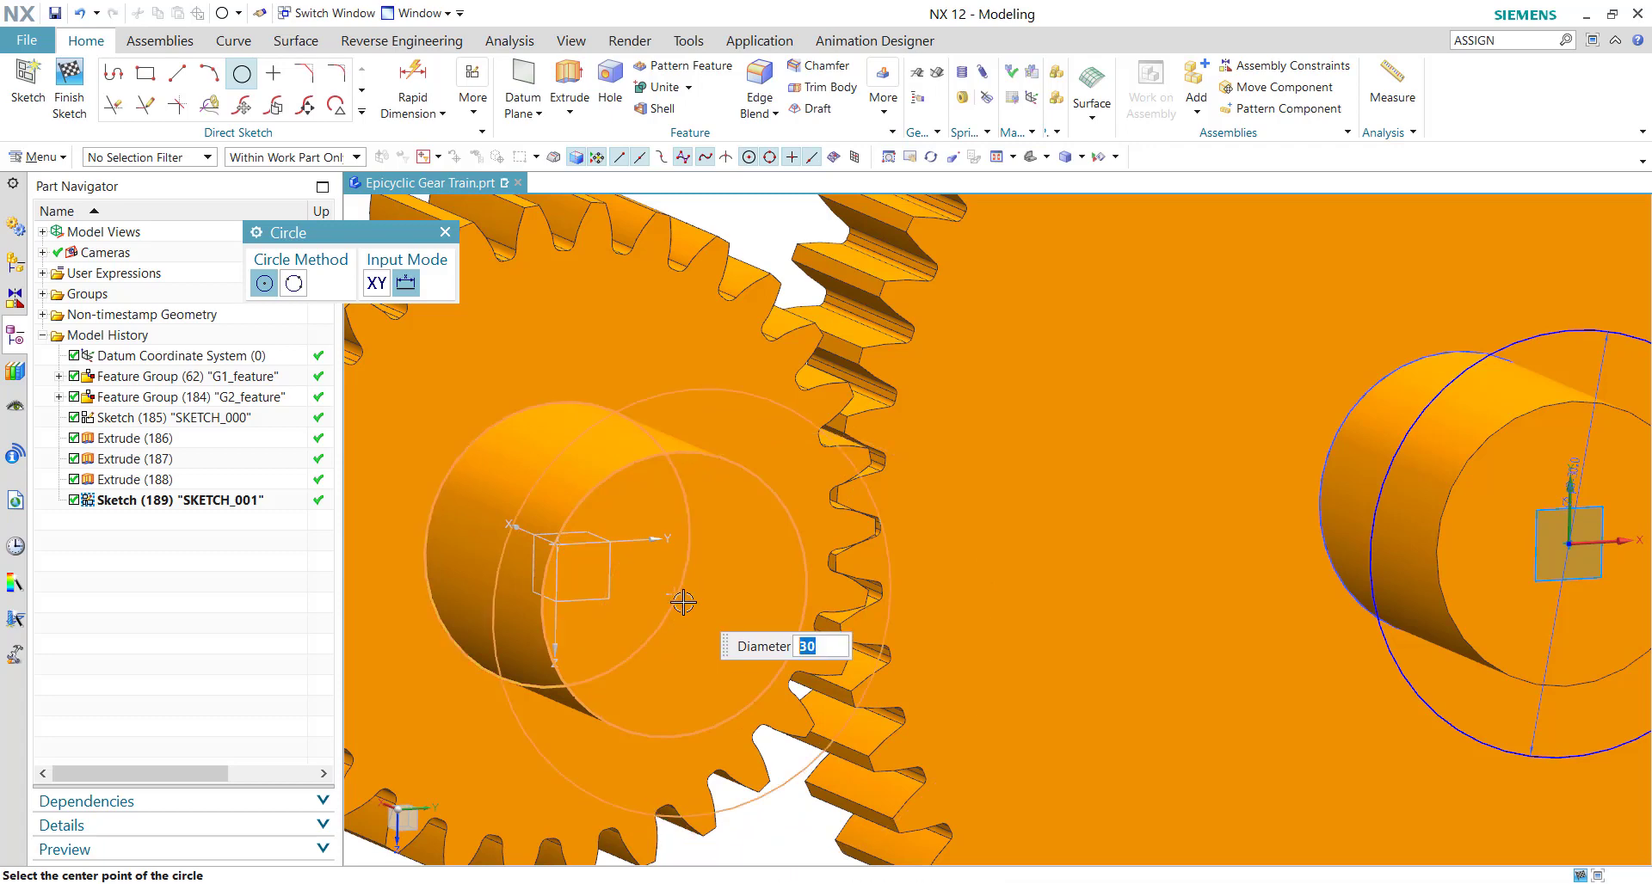
pyautogui.moveTo(679, 598); pyautogui.dragTo(497, 587, button='middle')
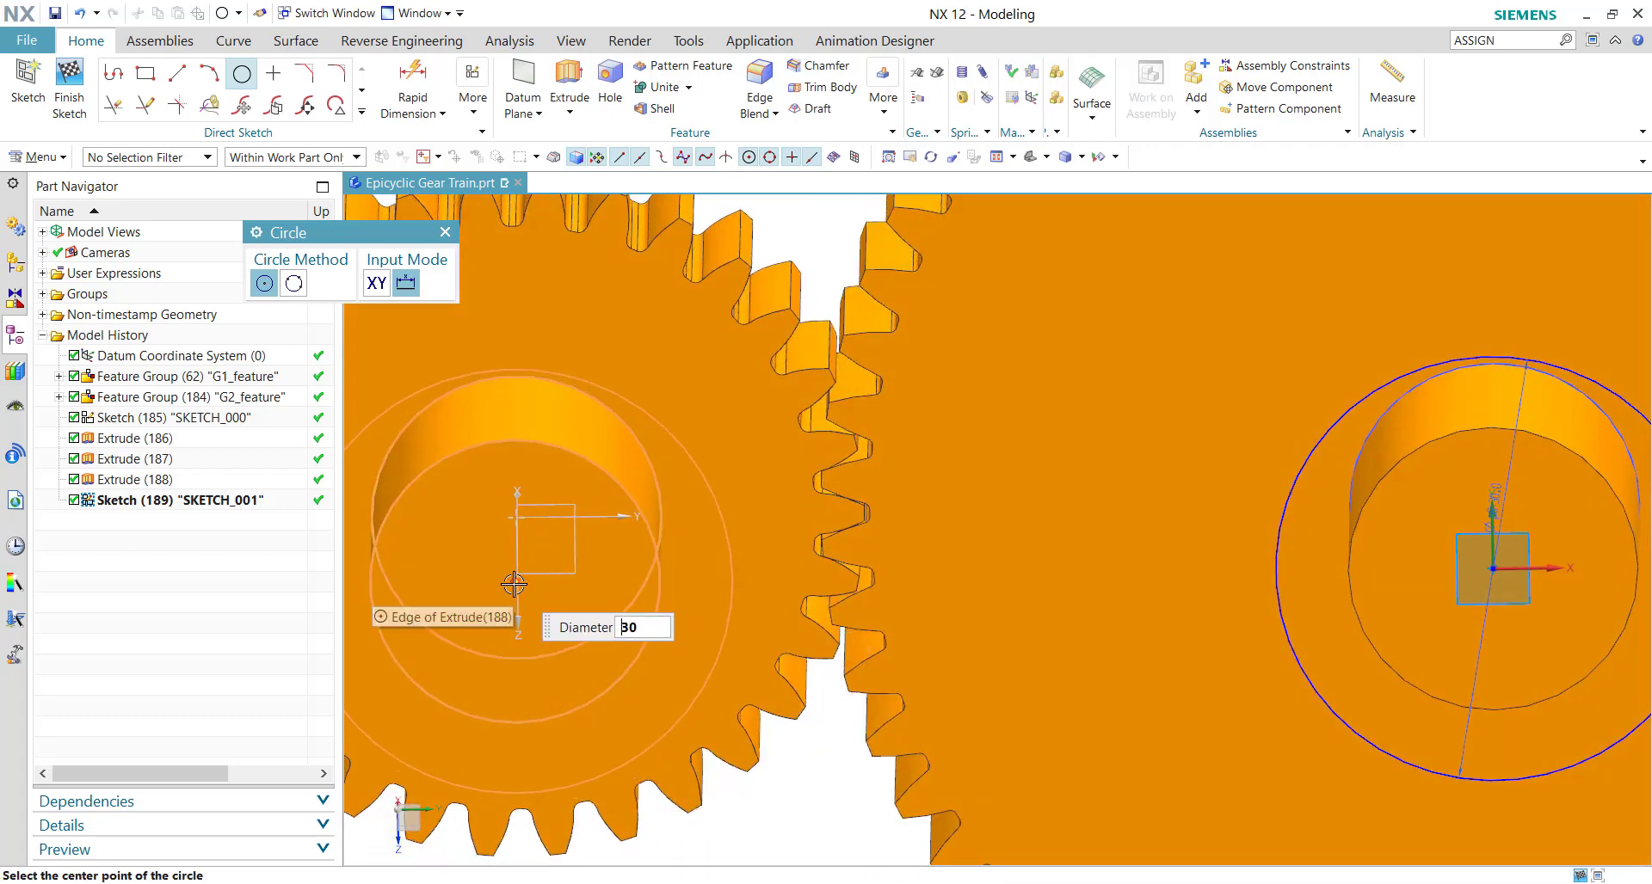
pyautogui.scroll(-3, 513, 579)
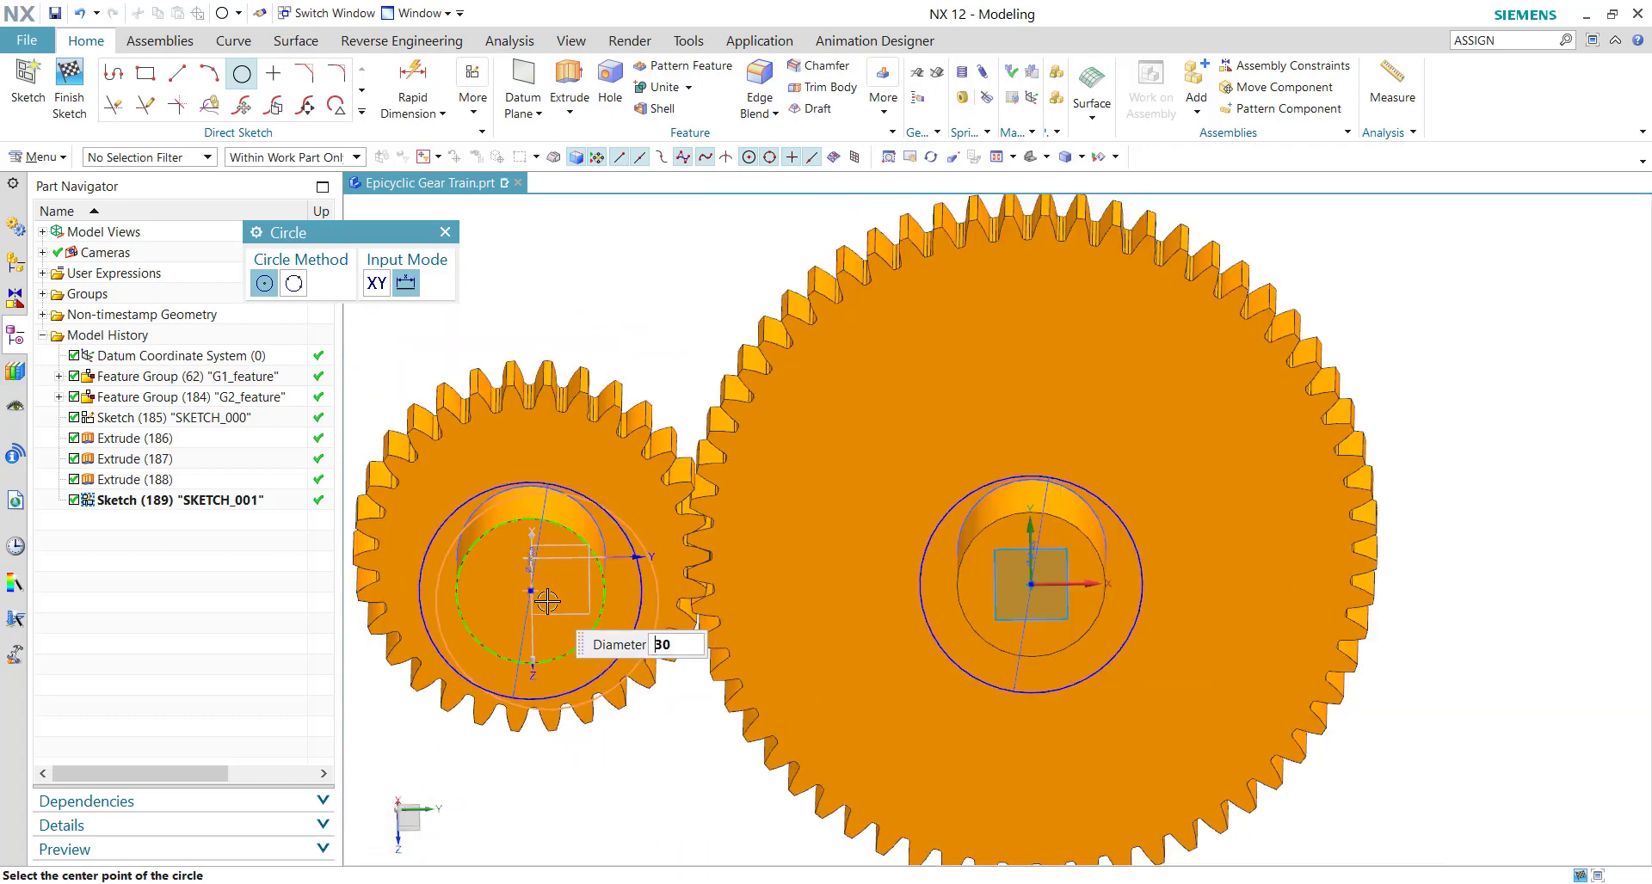
pyautogui.click(445, 232)
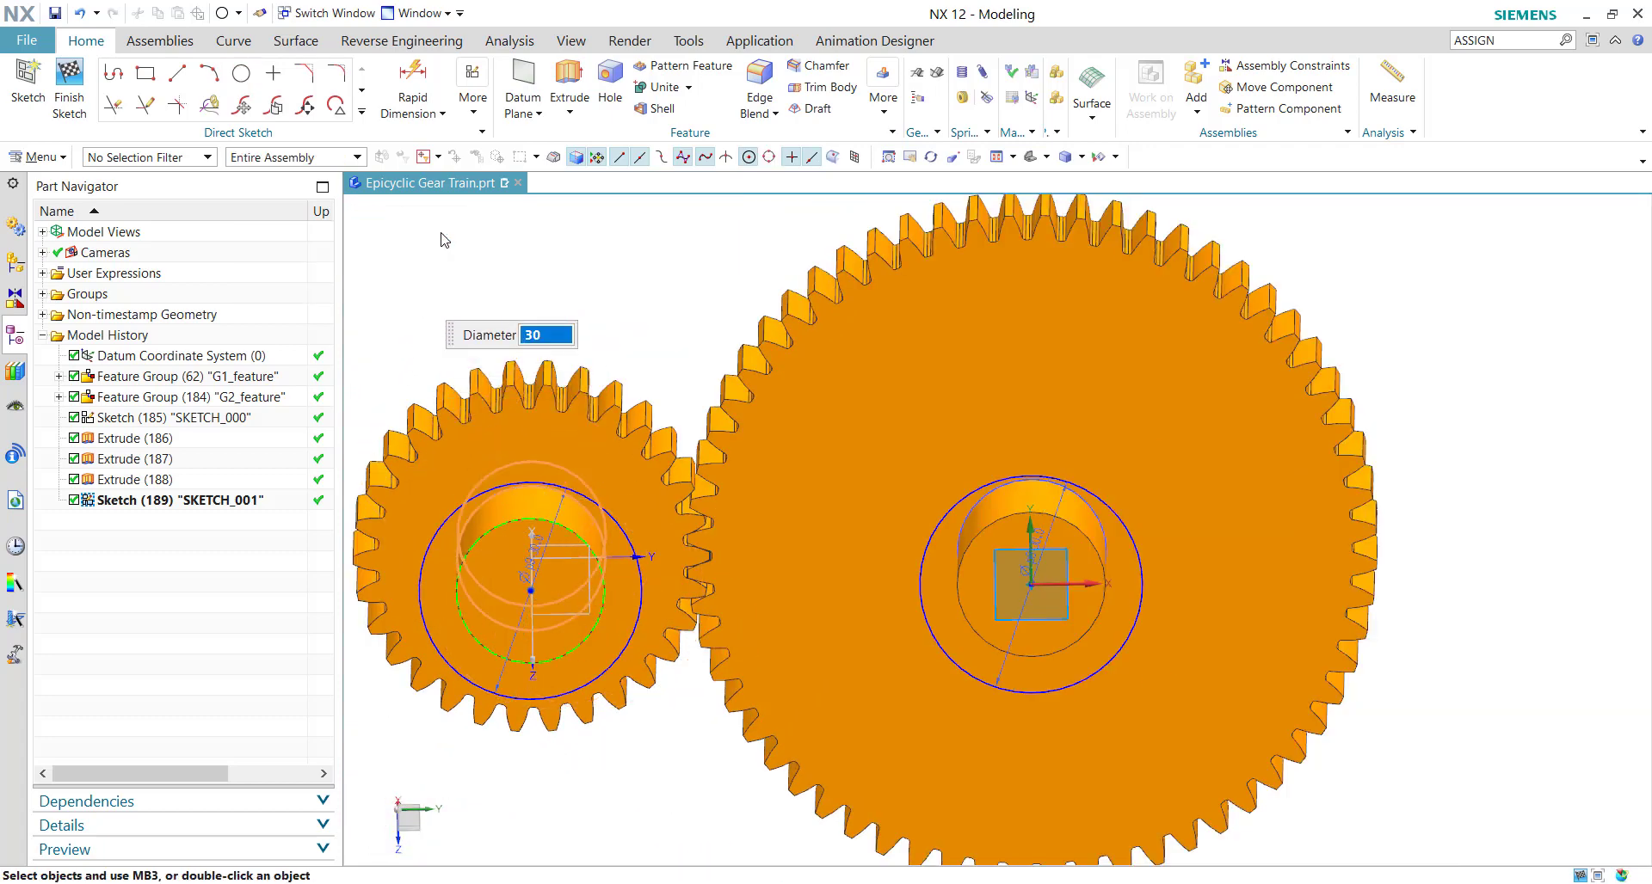
pyautogui.rightClick(561, 258)
pyautogui.click(603, 249)
pyautogui.scroll(3, 629, 336)
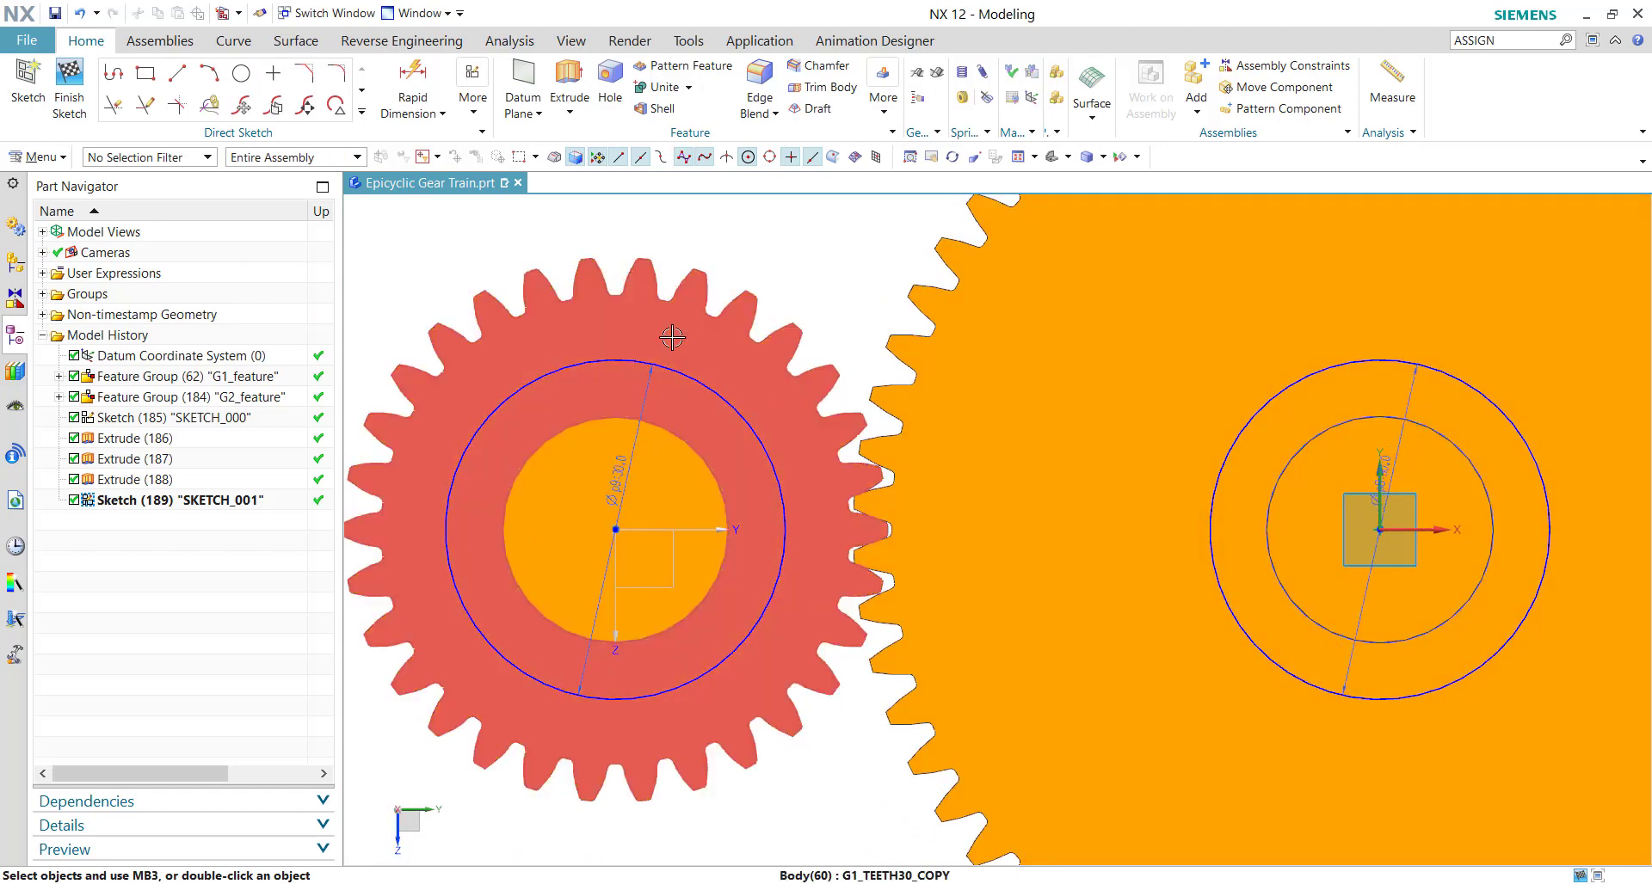
# Step: Draw top and bottom lines joining the two 30 mm circles
pyautogui.click(191, 74)
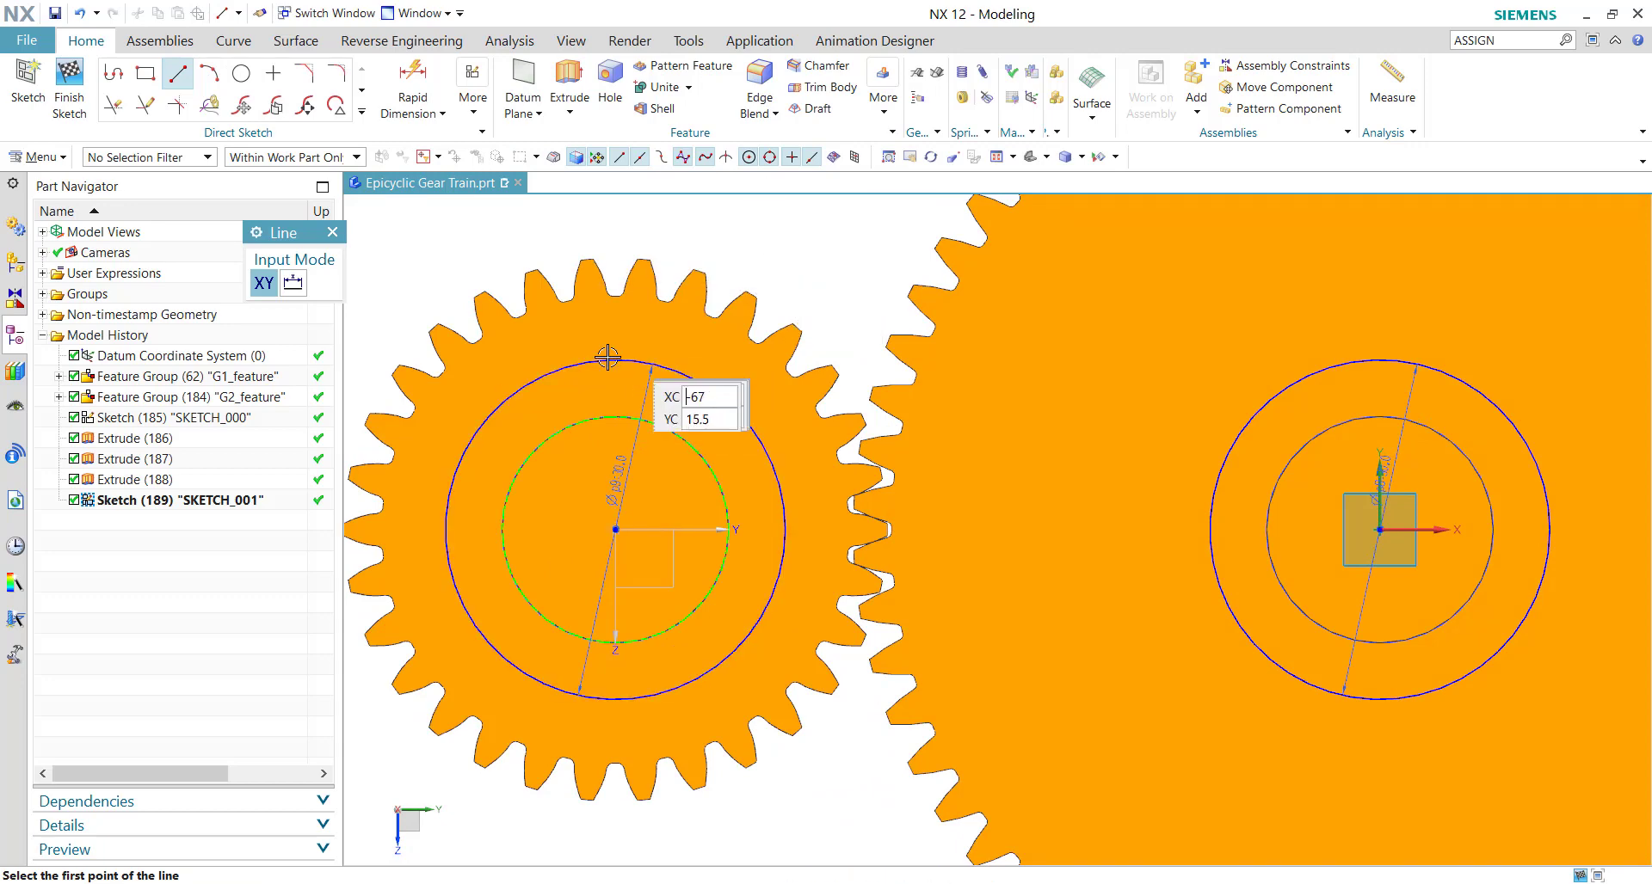
pyautogui.click(618, 359)
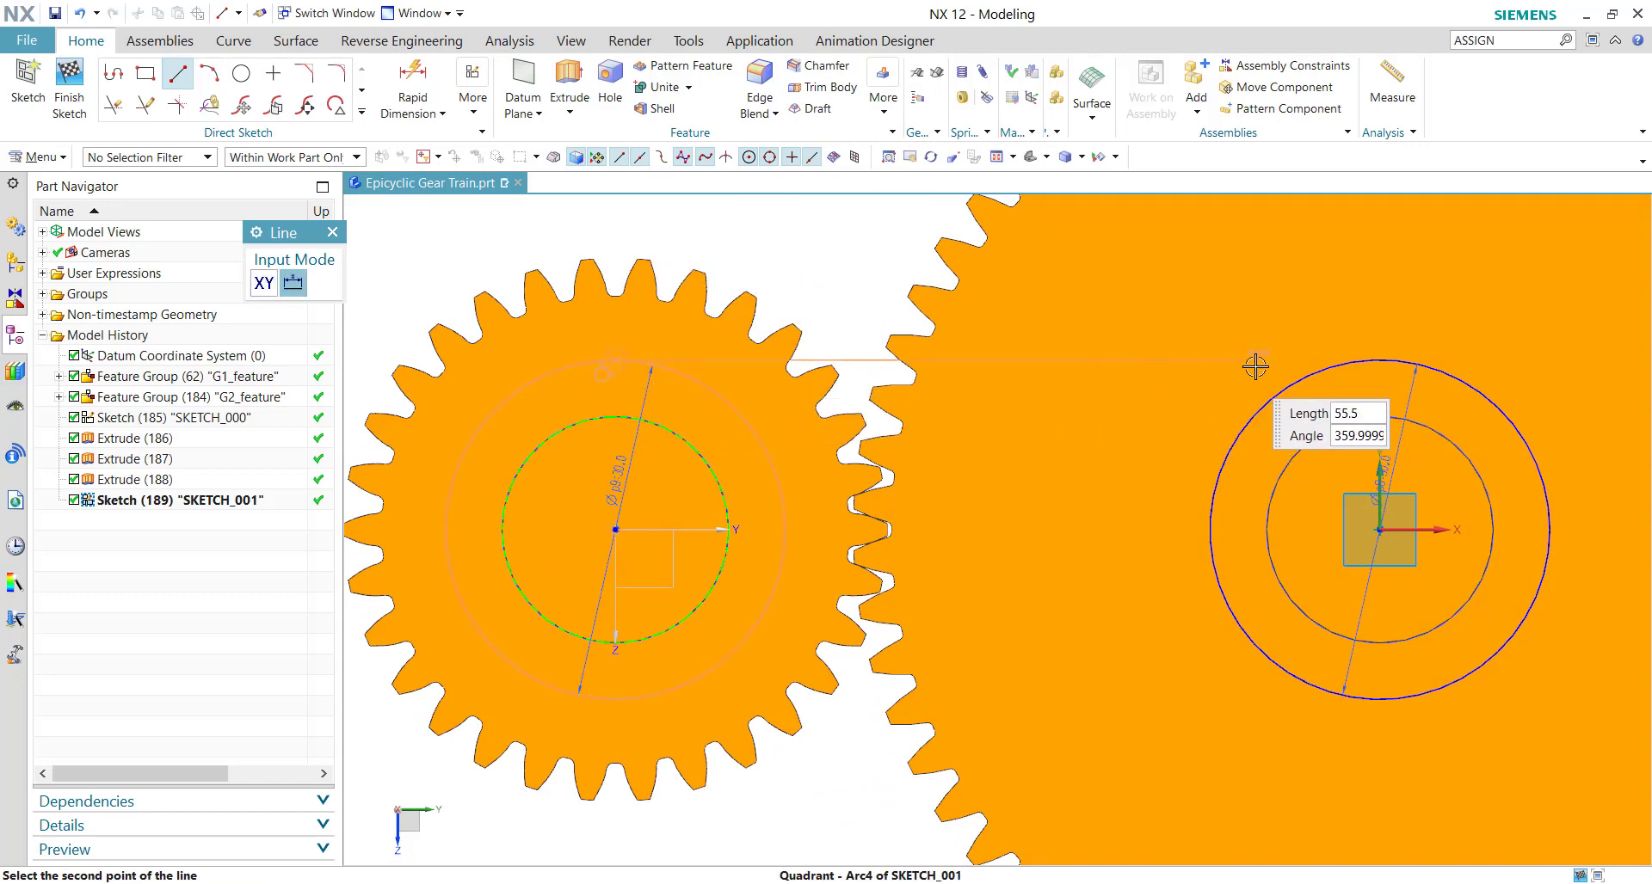
pyautogui.click(1380, 360)
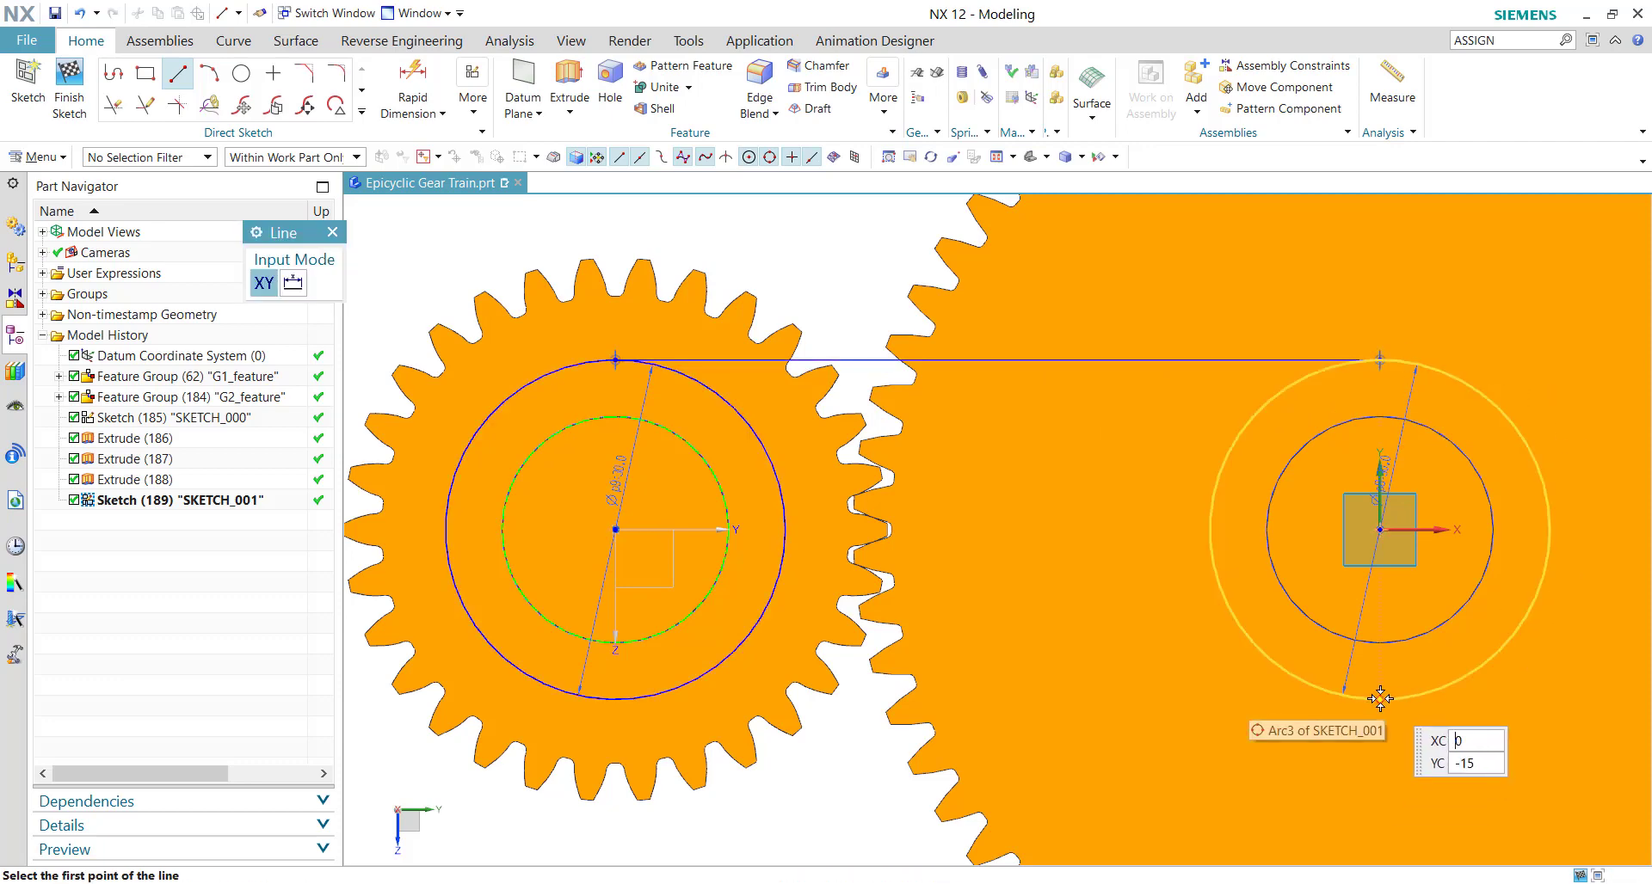
pyautogui.click(1380, 699)
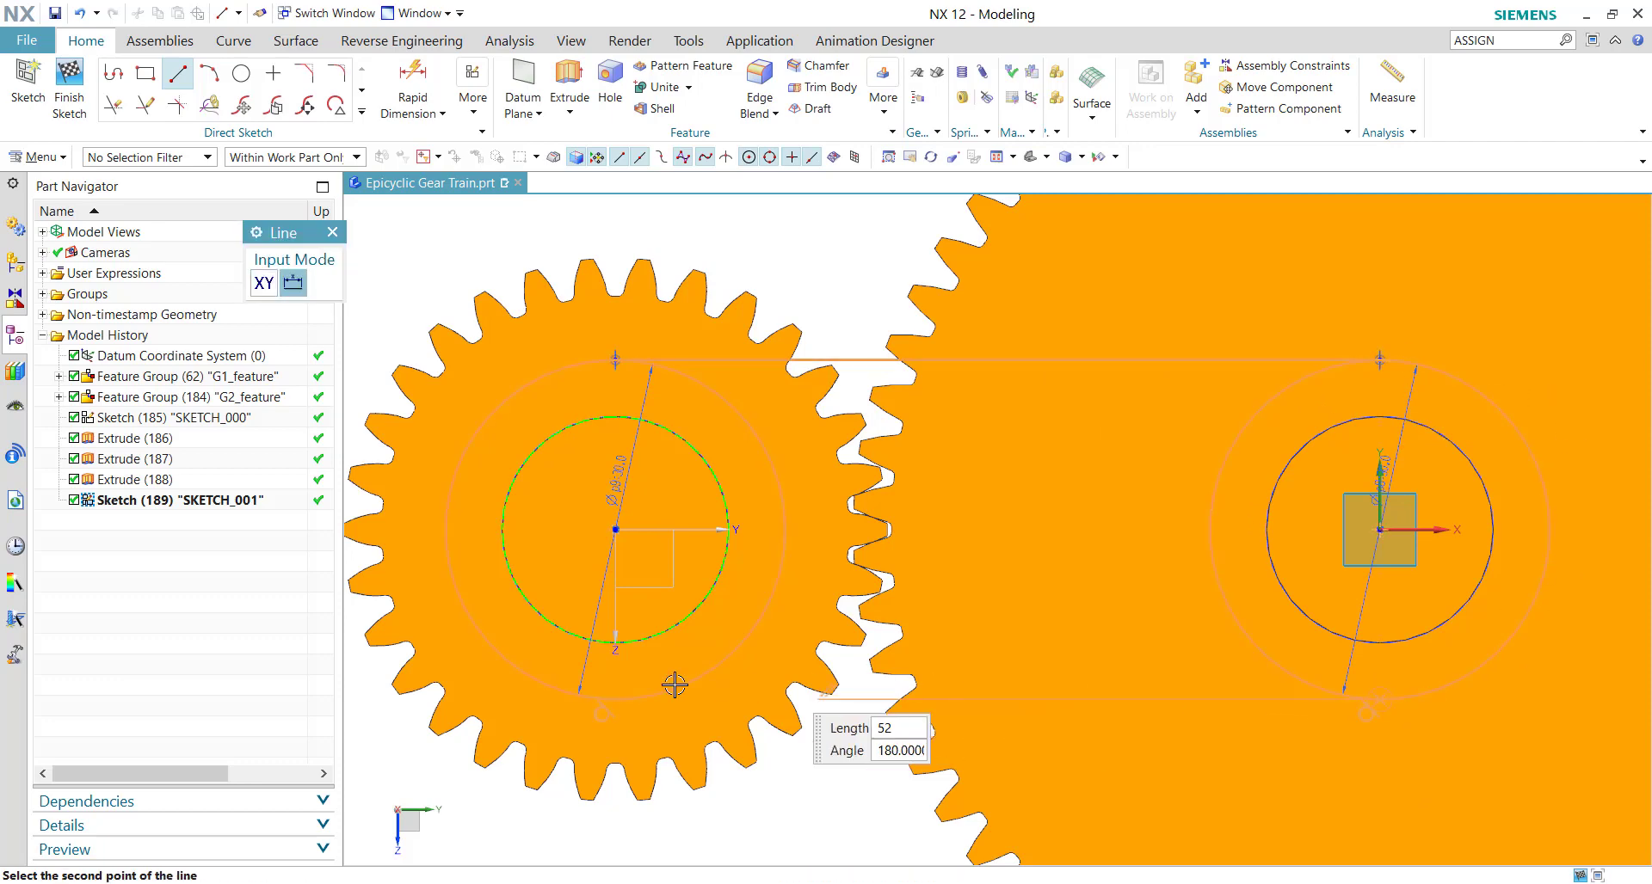
pyautogui.click(615, 698)
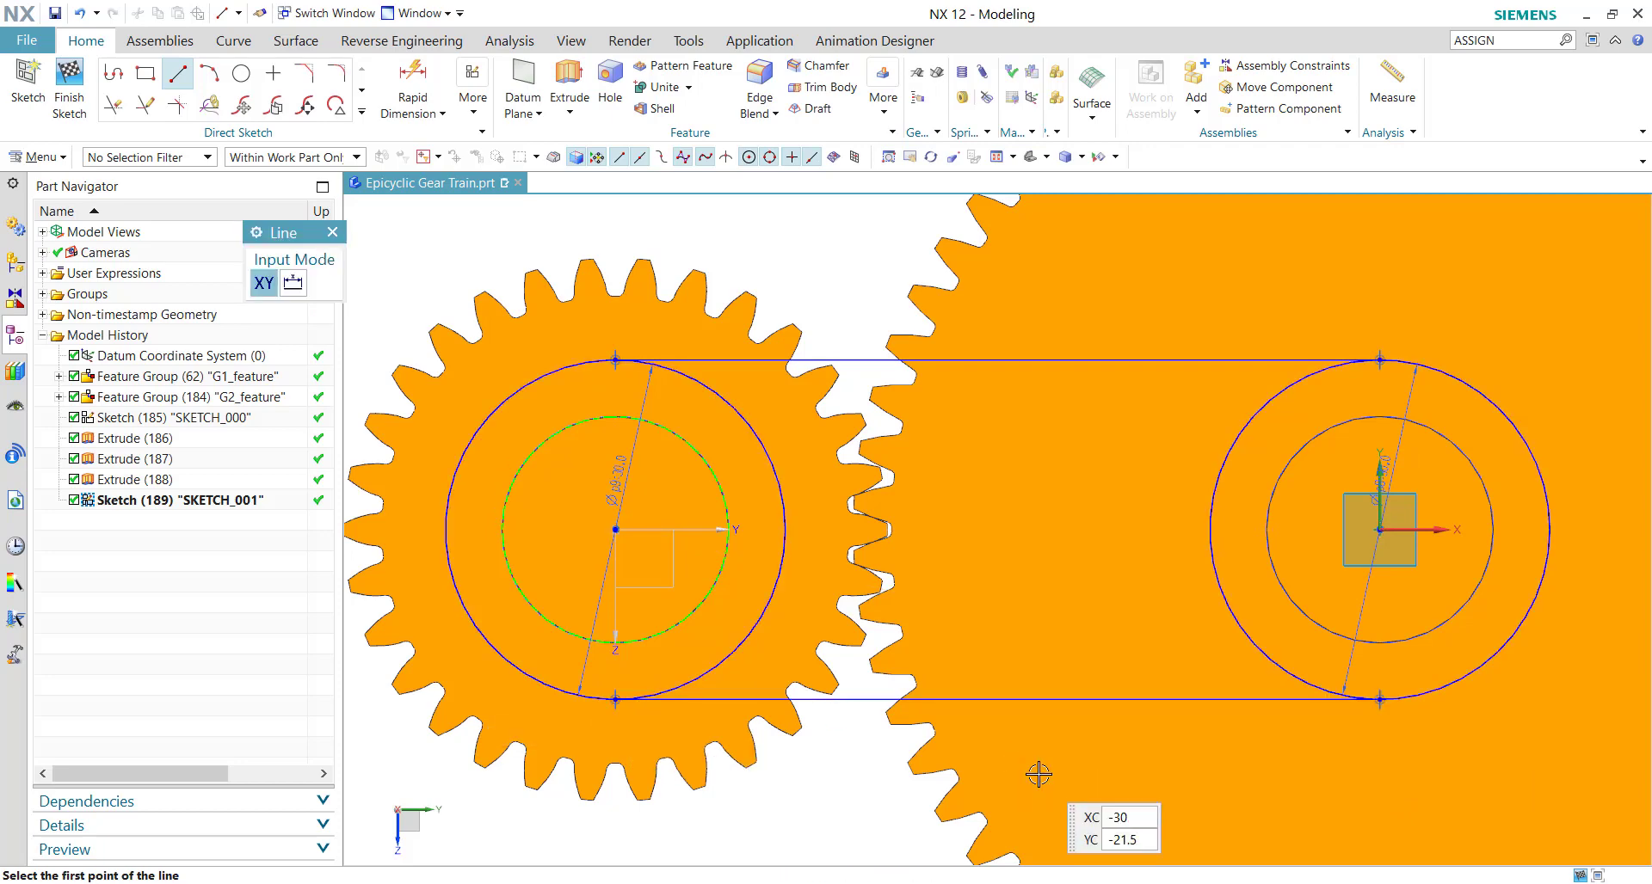
# Step: Trim the inner arcs into a slot outline and finish the sketch
pyautogui.click(113, 104)
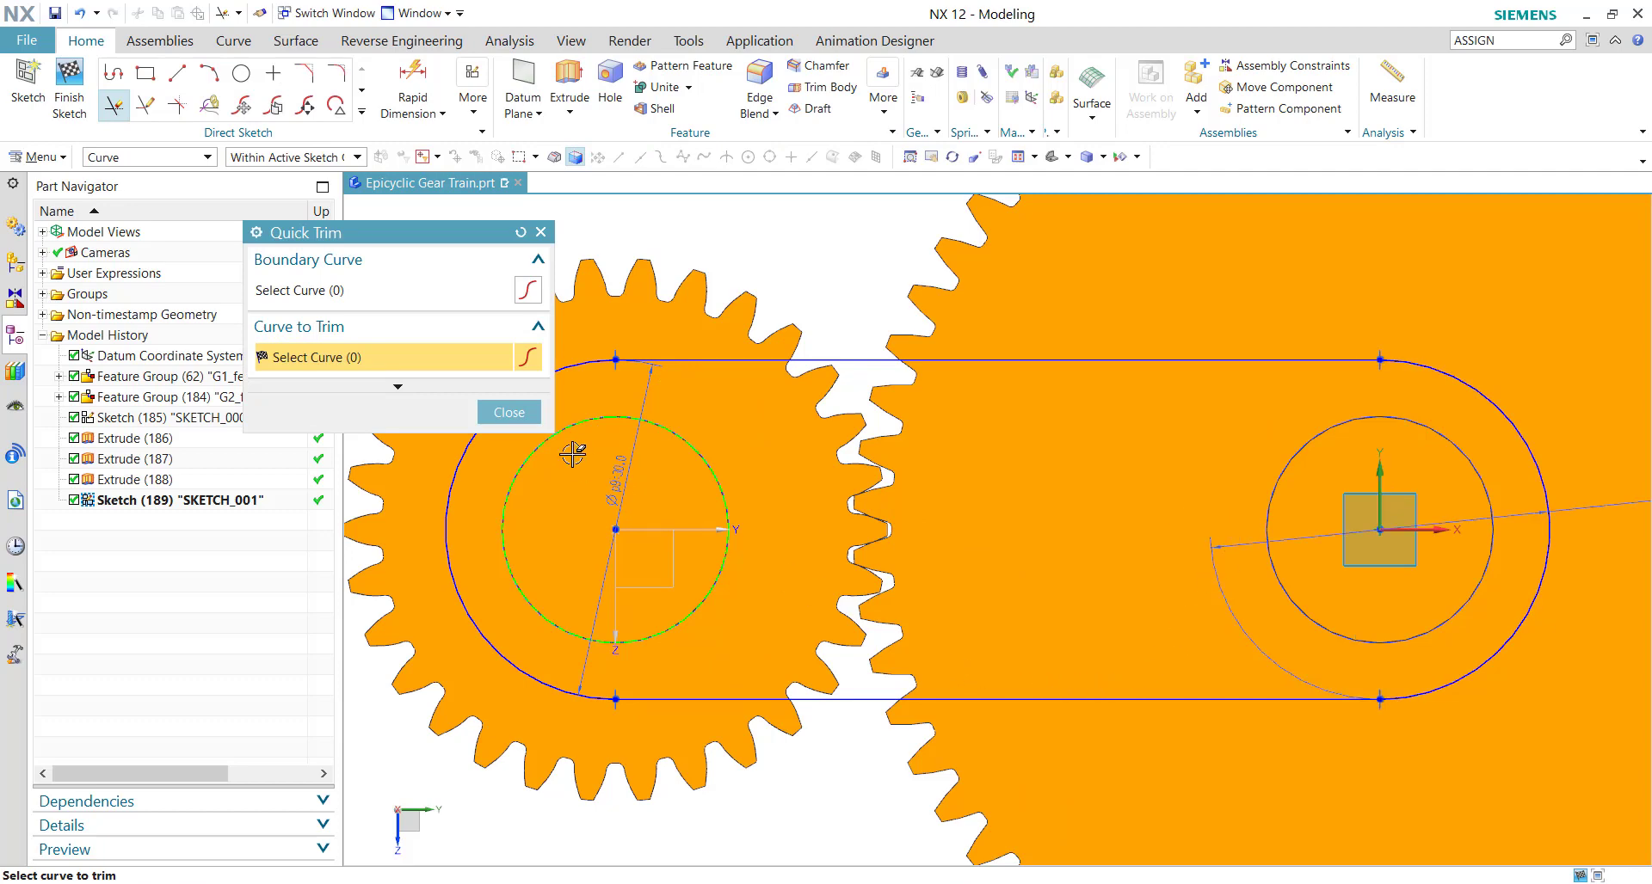
pyautogui.click(509, 412)
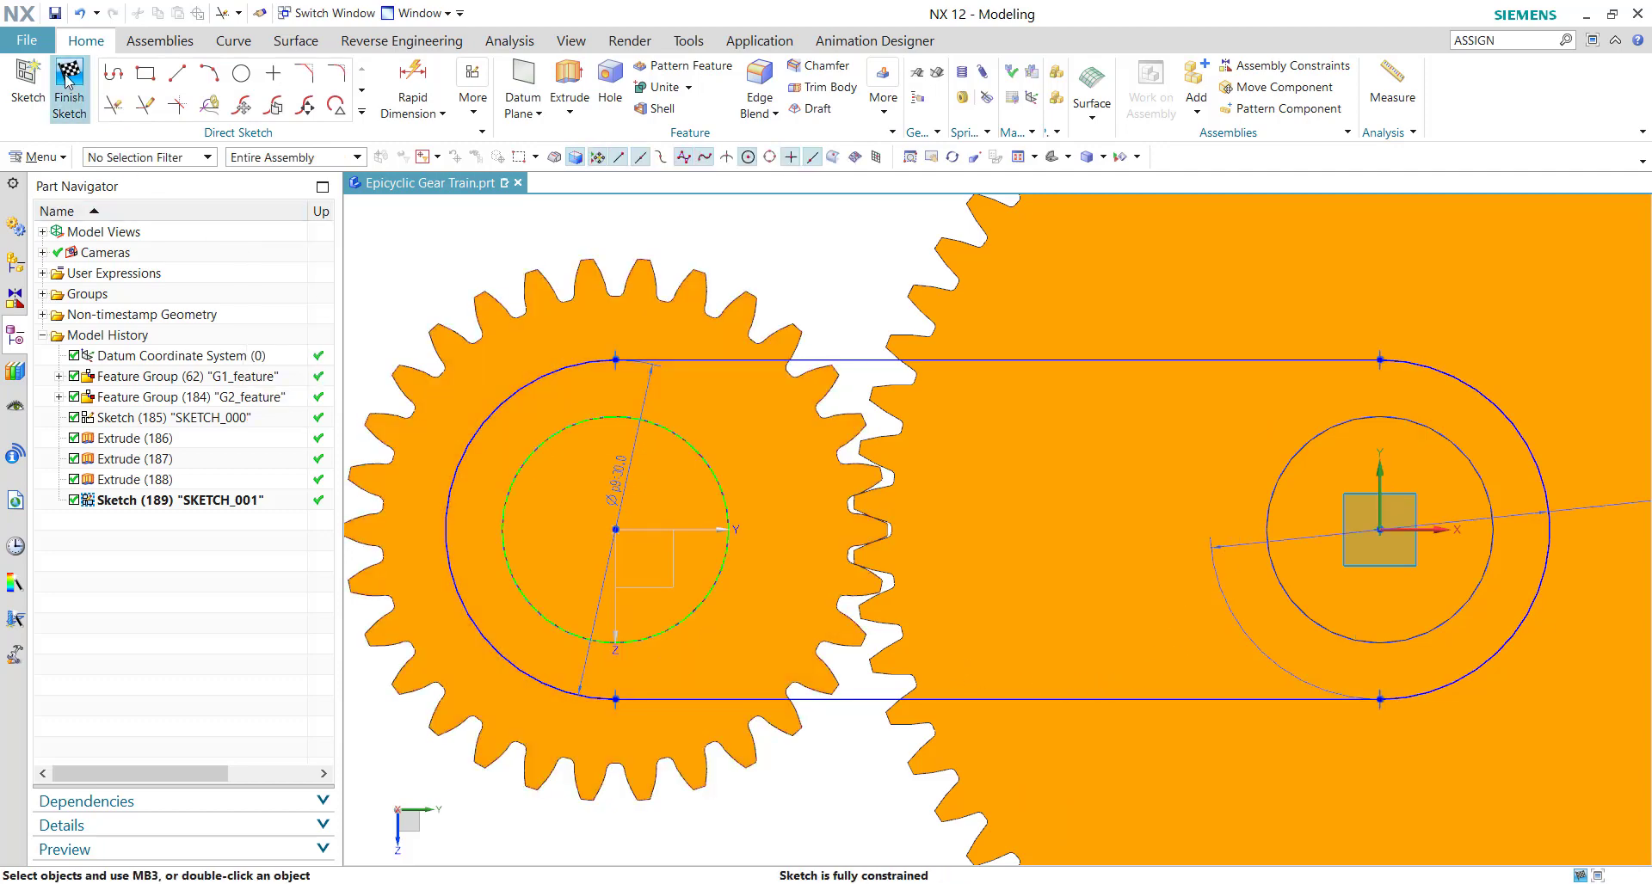
pyautogui.click(68, 80)
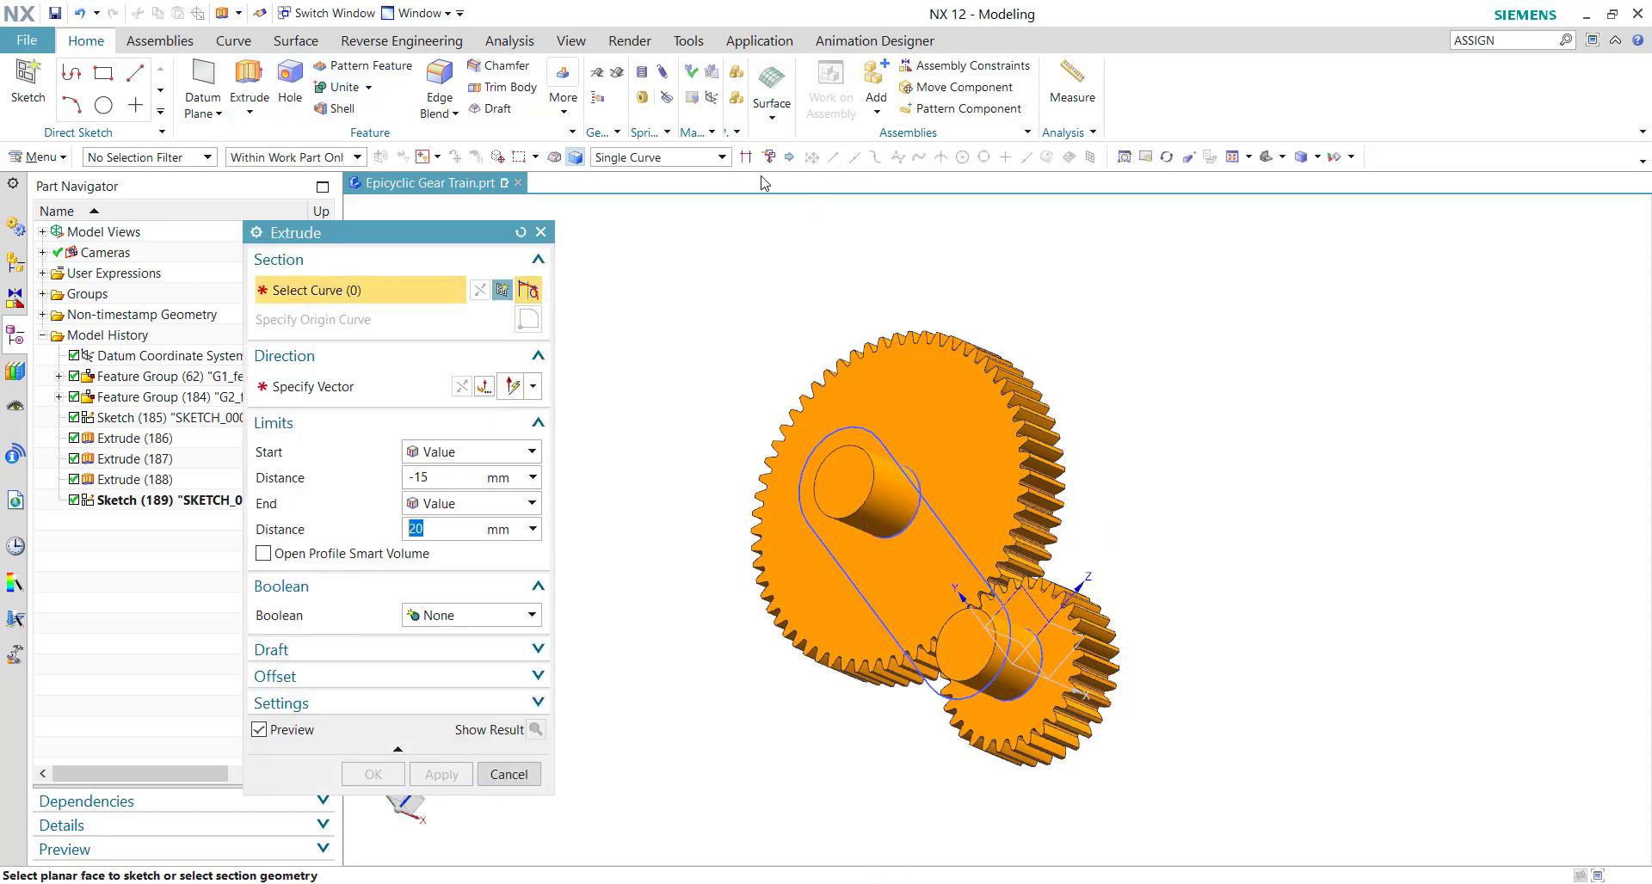
# Step: Extrude the slot region from 0 to 10 mm, united with the hub cylinder
pyautogui.click(701, 158)
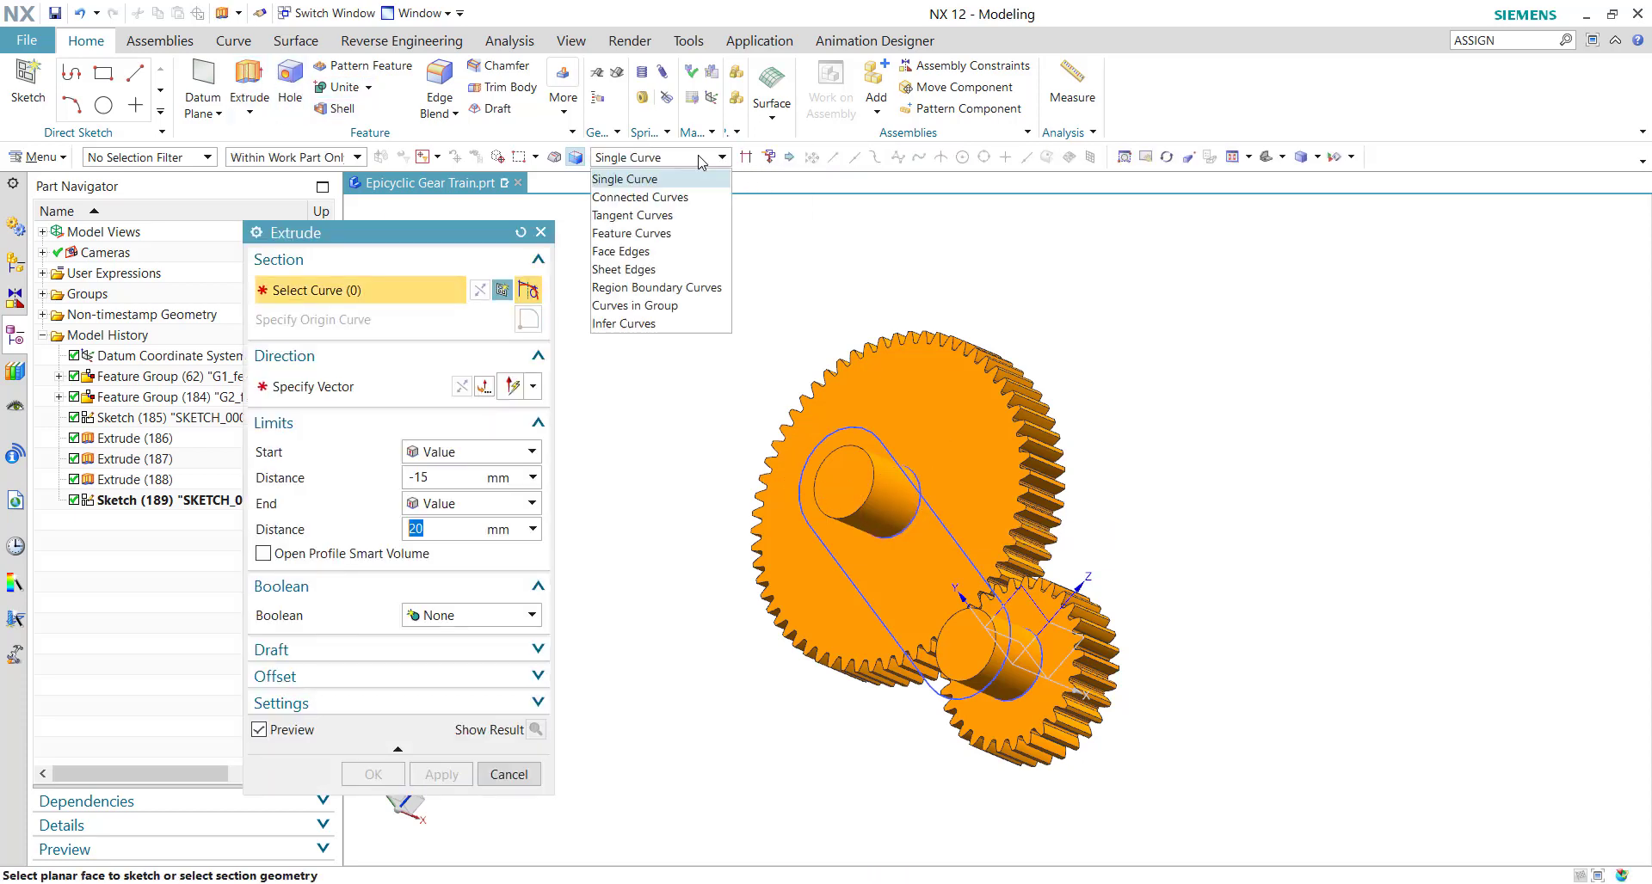
pyautogui.click(663, 288)
pyautogui.click(903, 546)
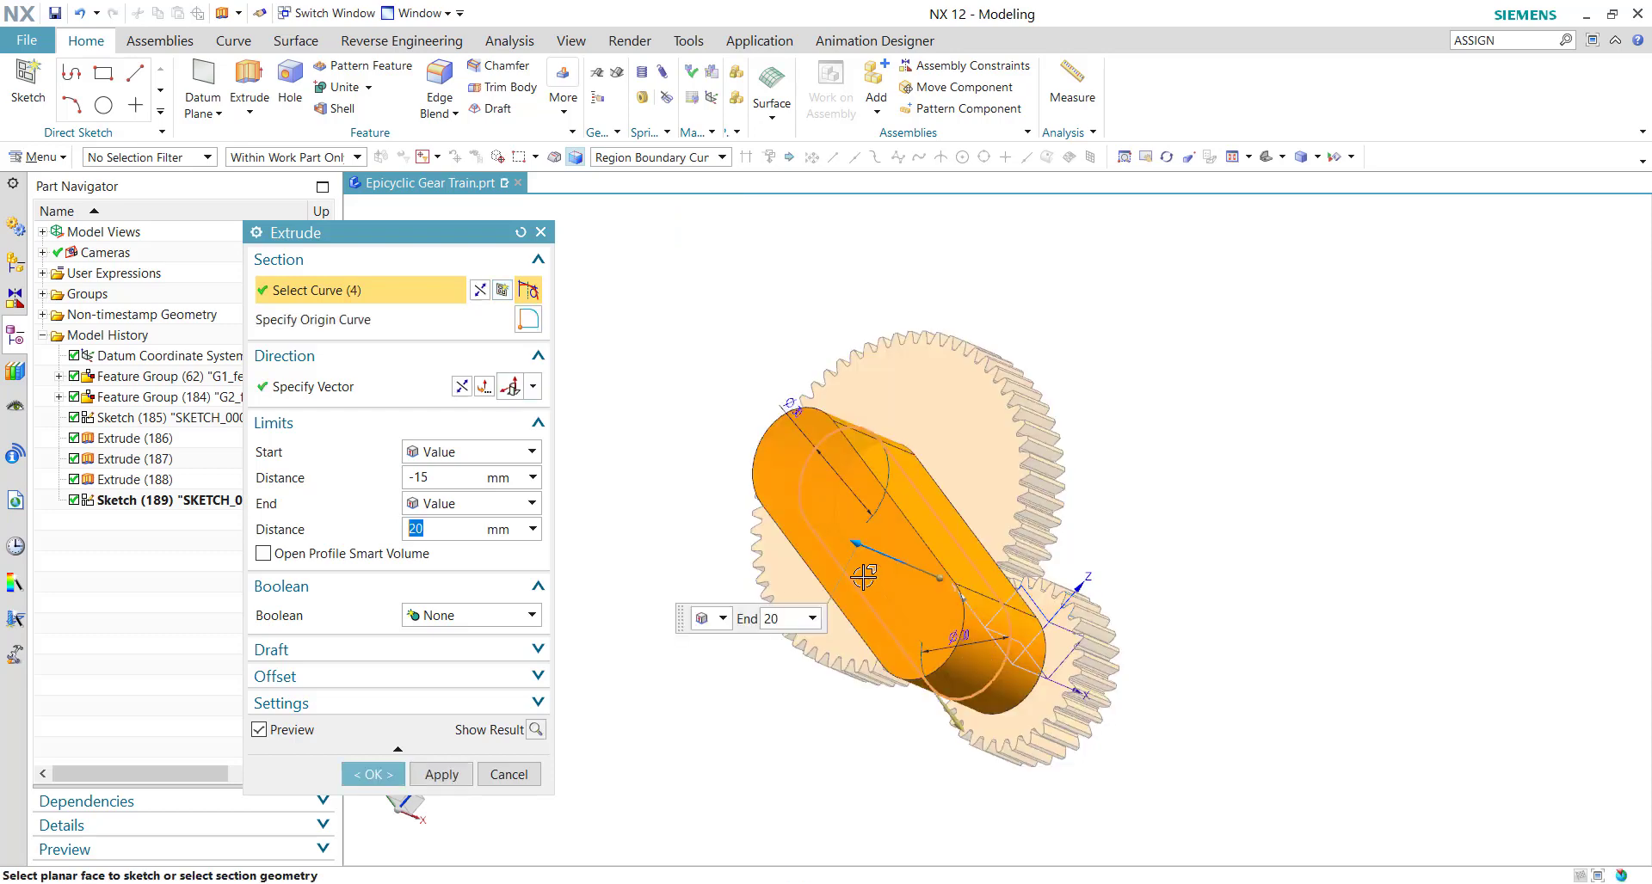
pyautogui.click(447, 474)
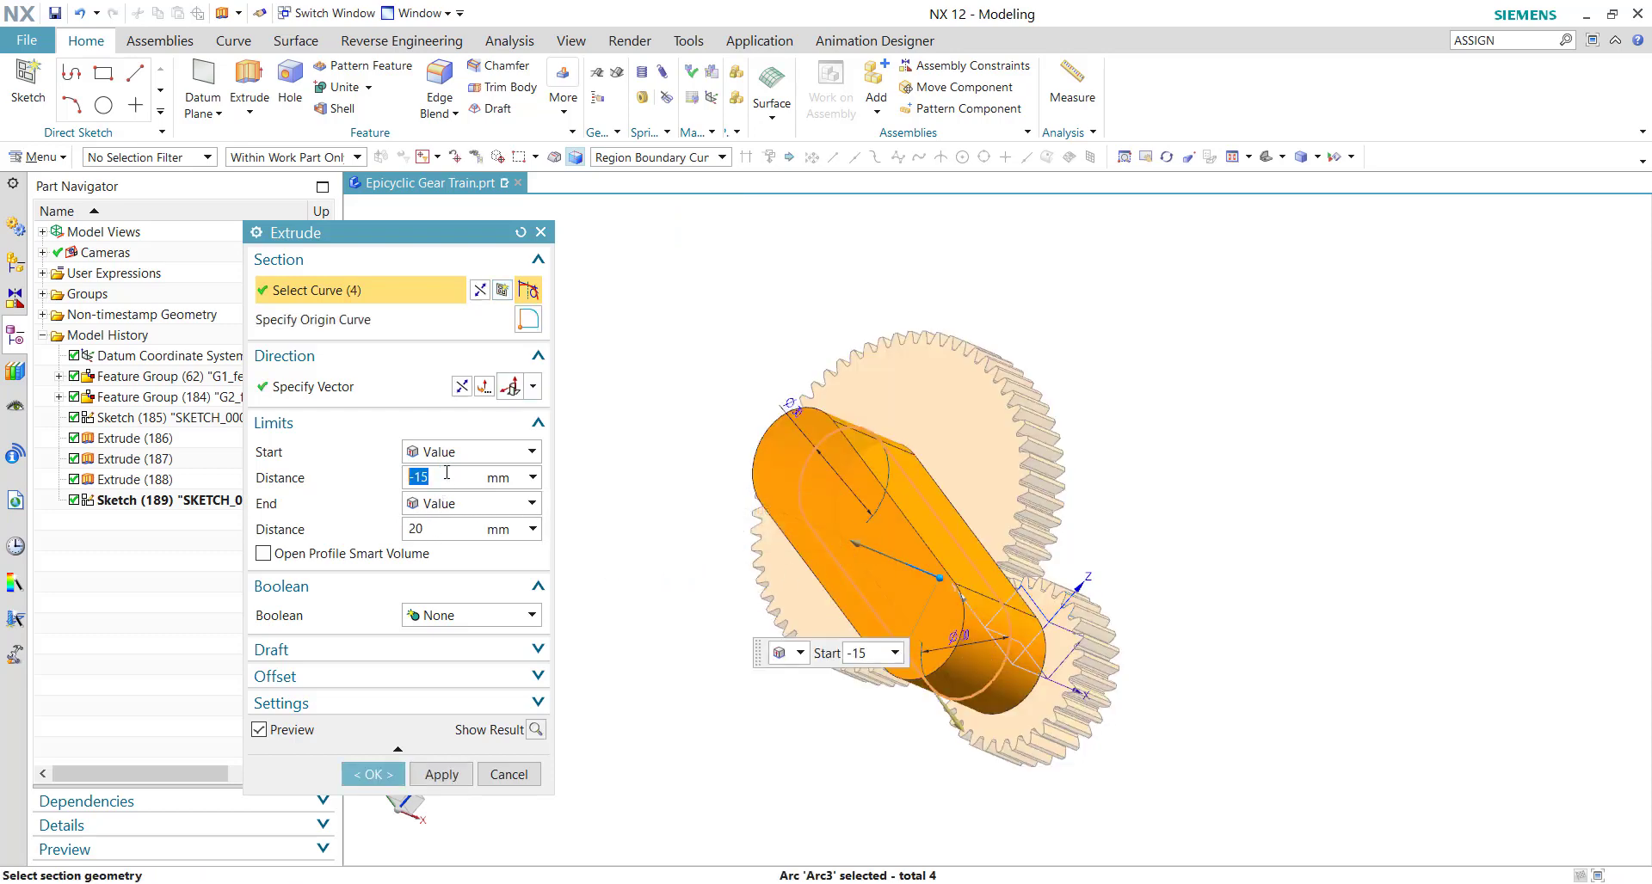
pyautogui.write('0')
pyautogui.click(422, 530)
pyautogui.write('10')
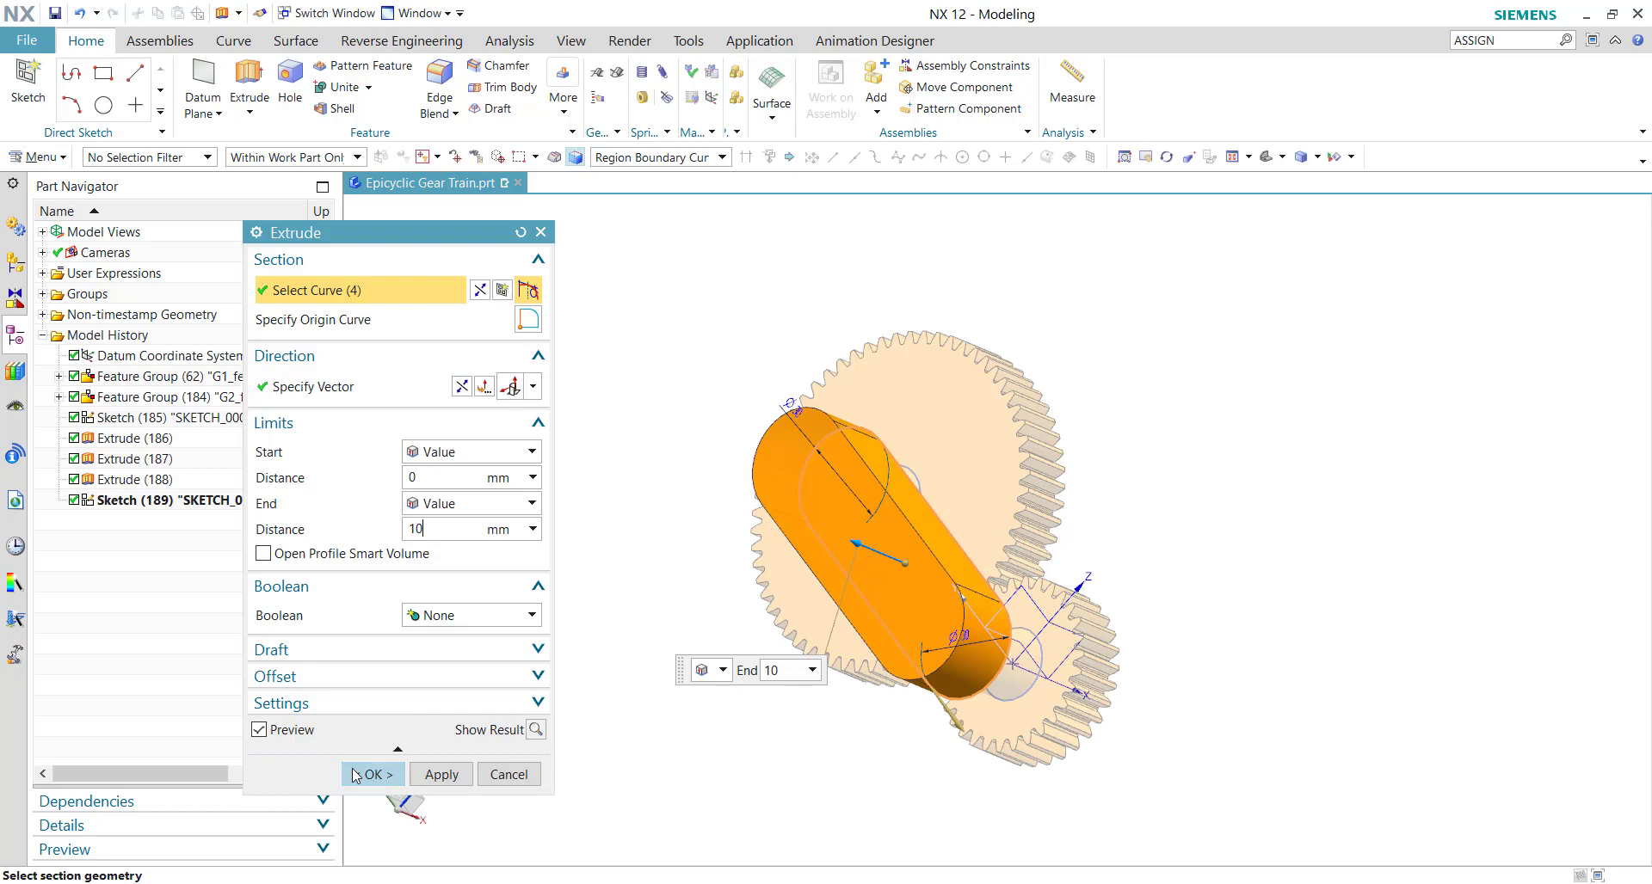
pyautogui.click(427, 632)
pyautogui.click(437, 654)
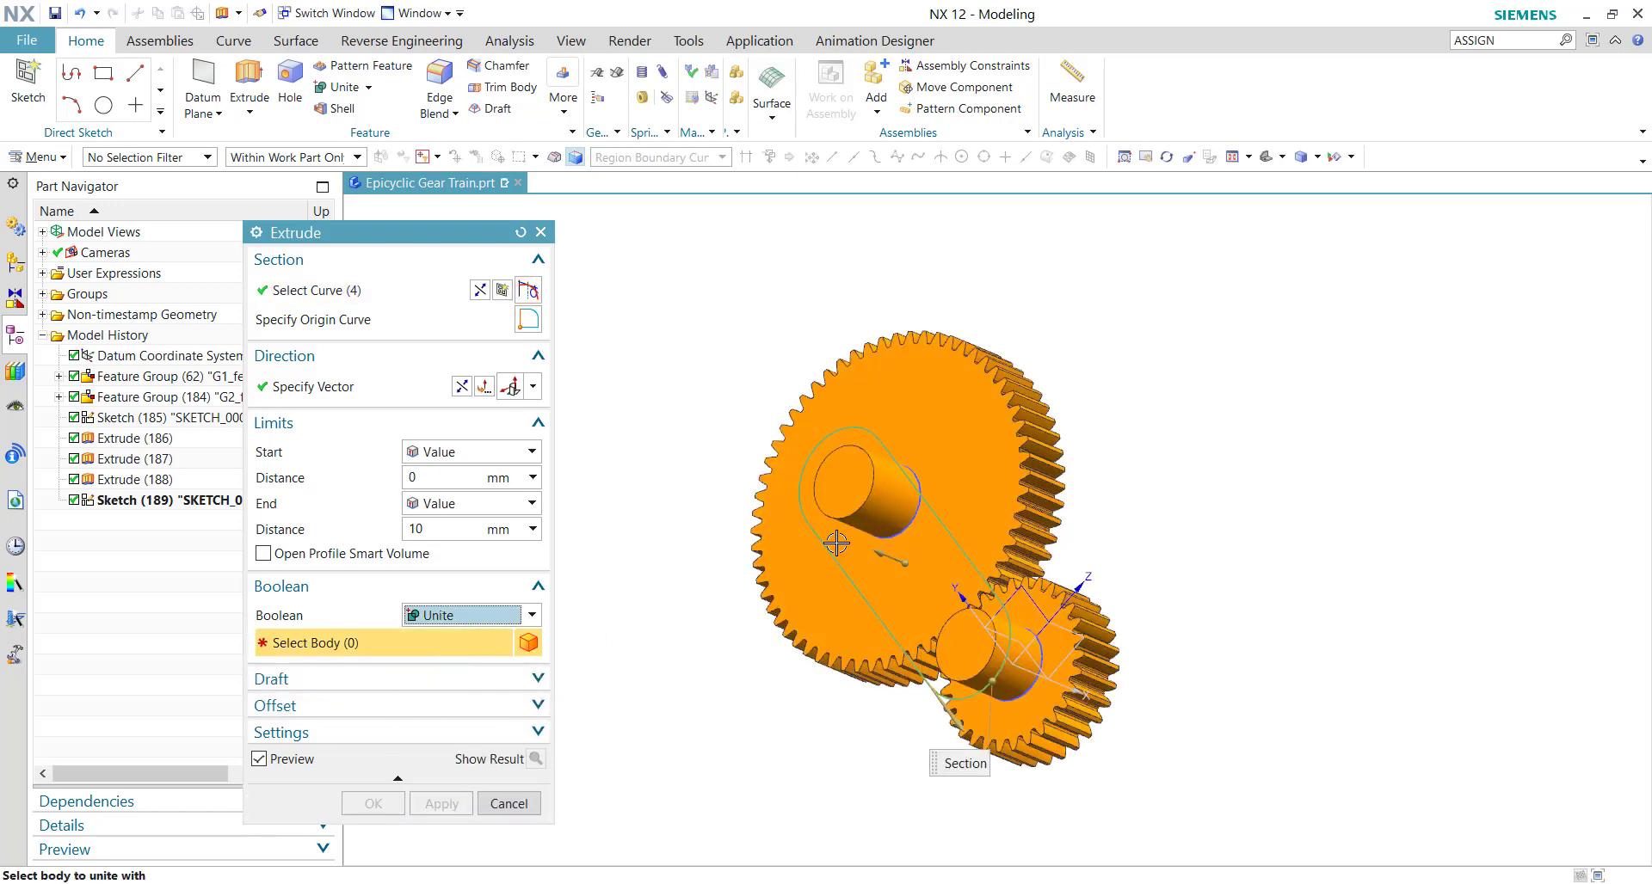
pyautogui.click(871, 494)
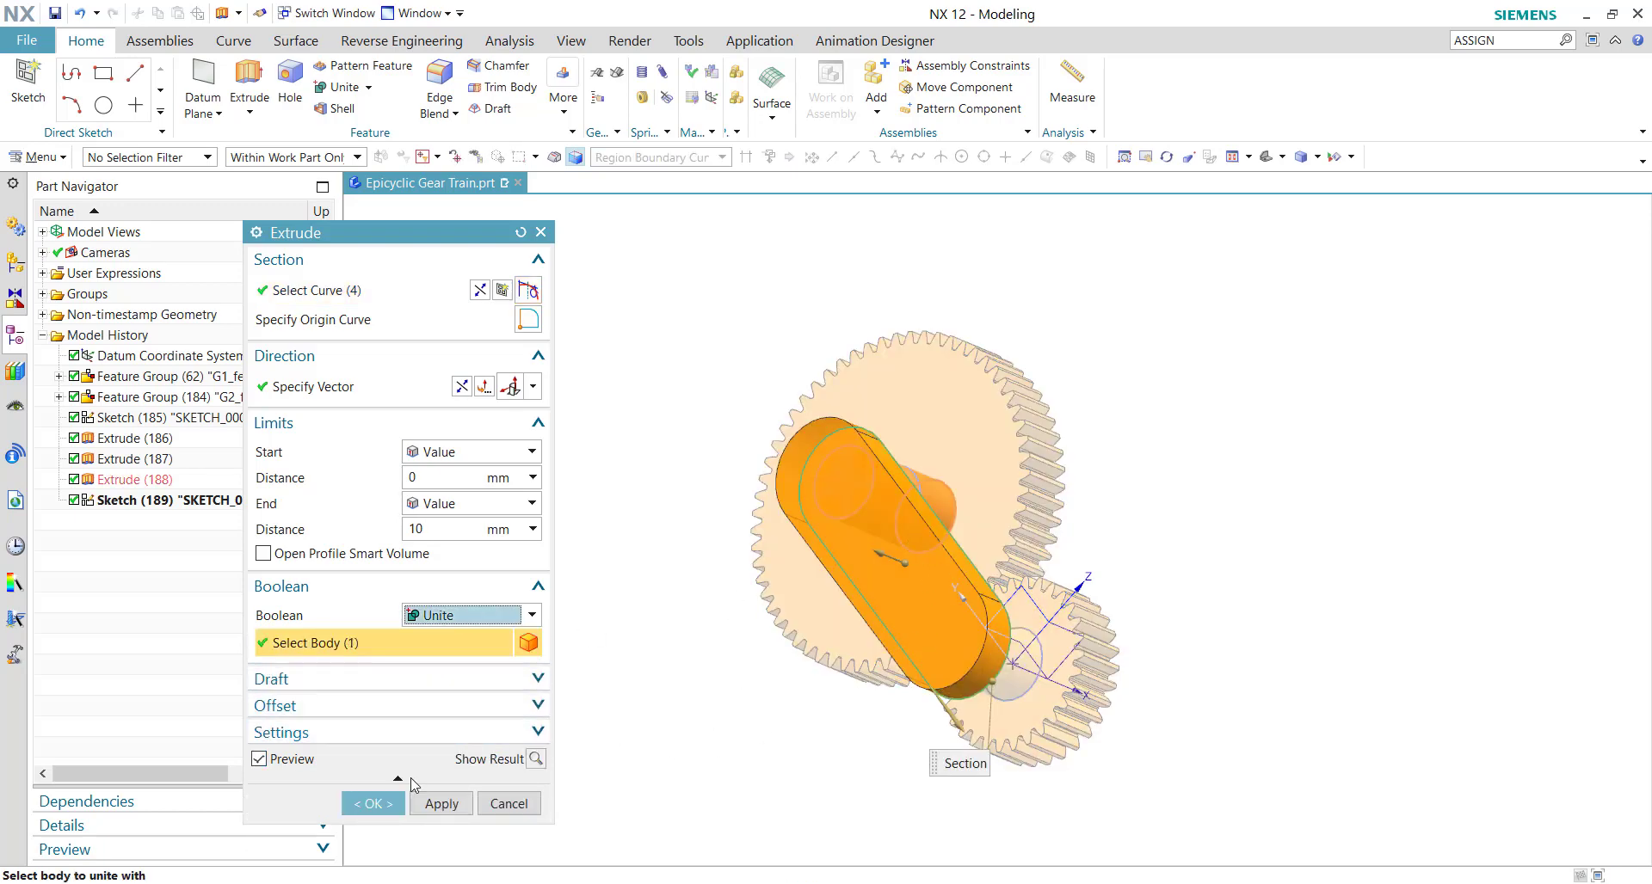
pyautogui.click(437, 804)
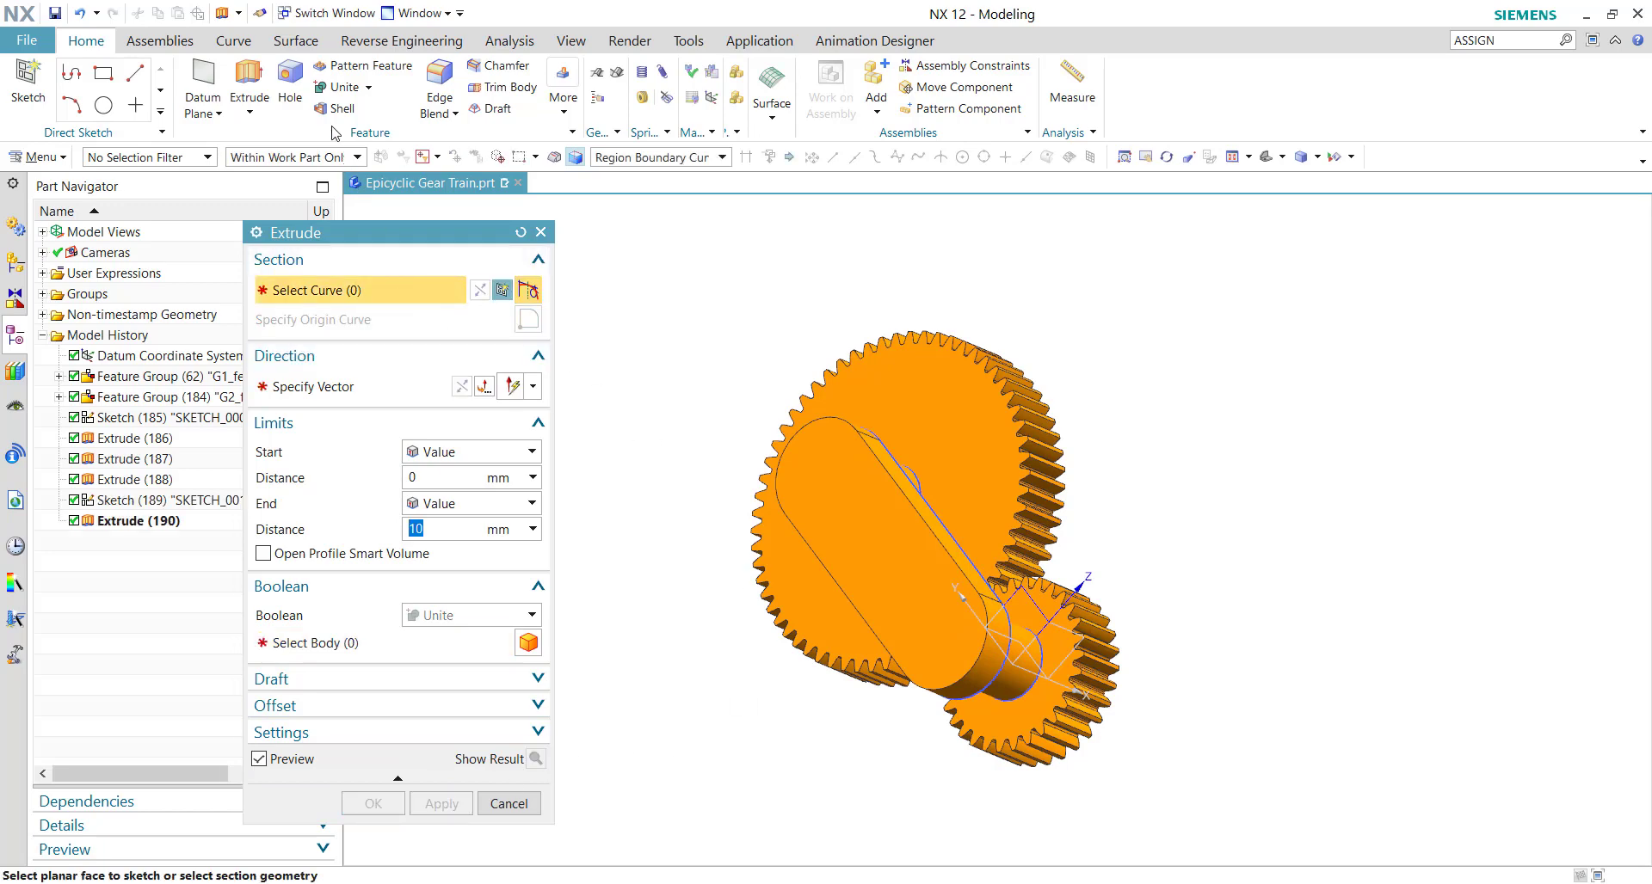
# Step: Unite the remaining shaft body with the plate and fit the model in view
pyautogui.click(327, 95)
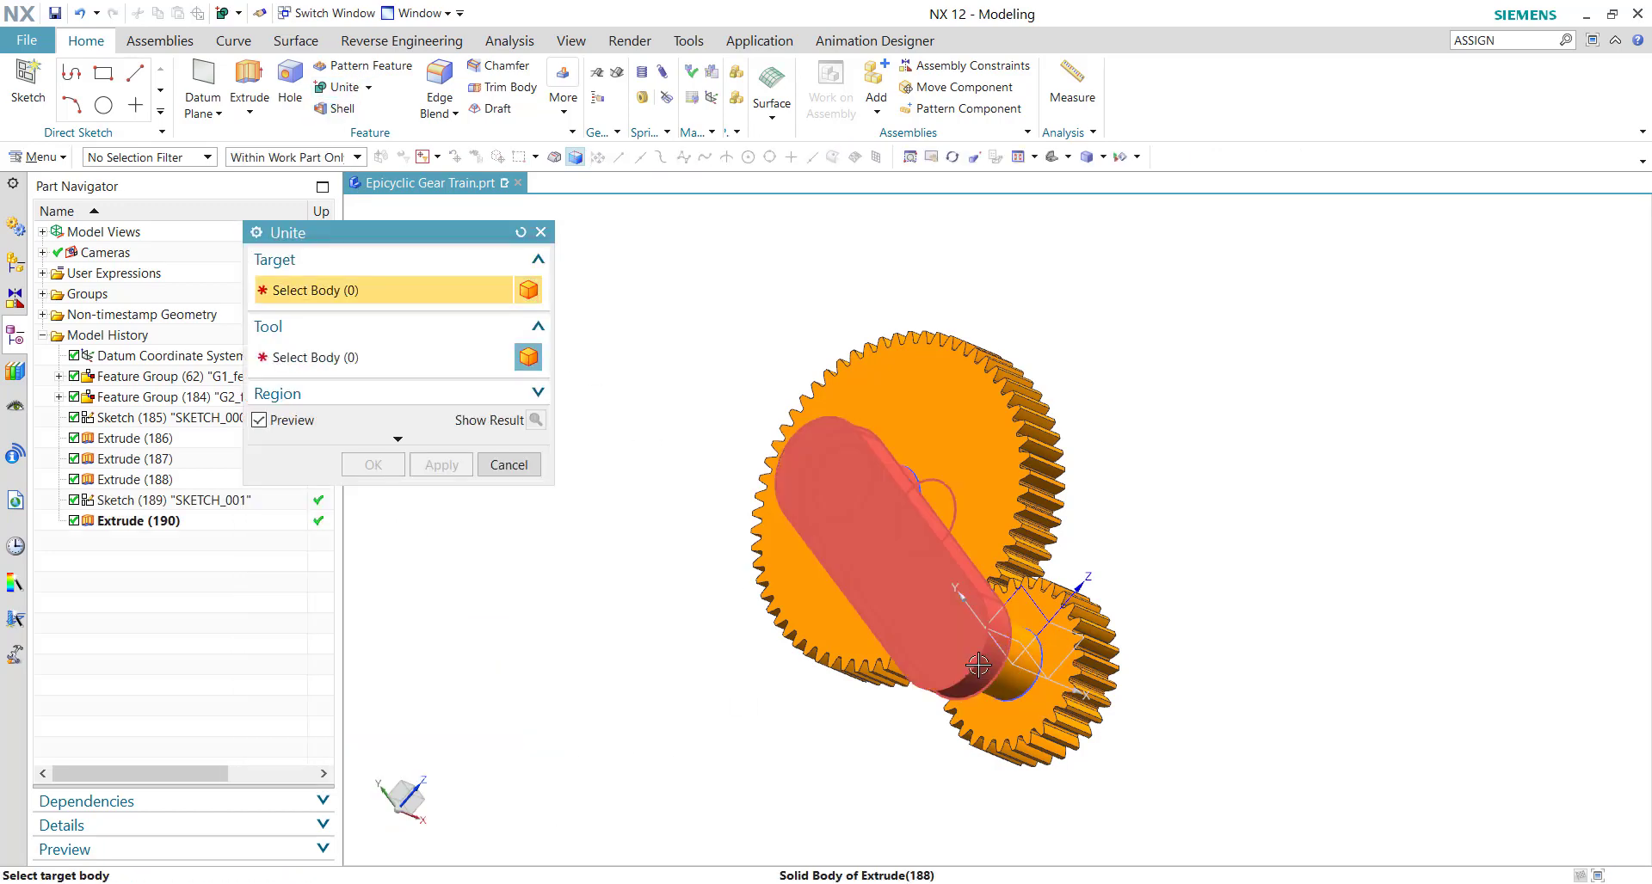
pyautogui.click(1014, 672)
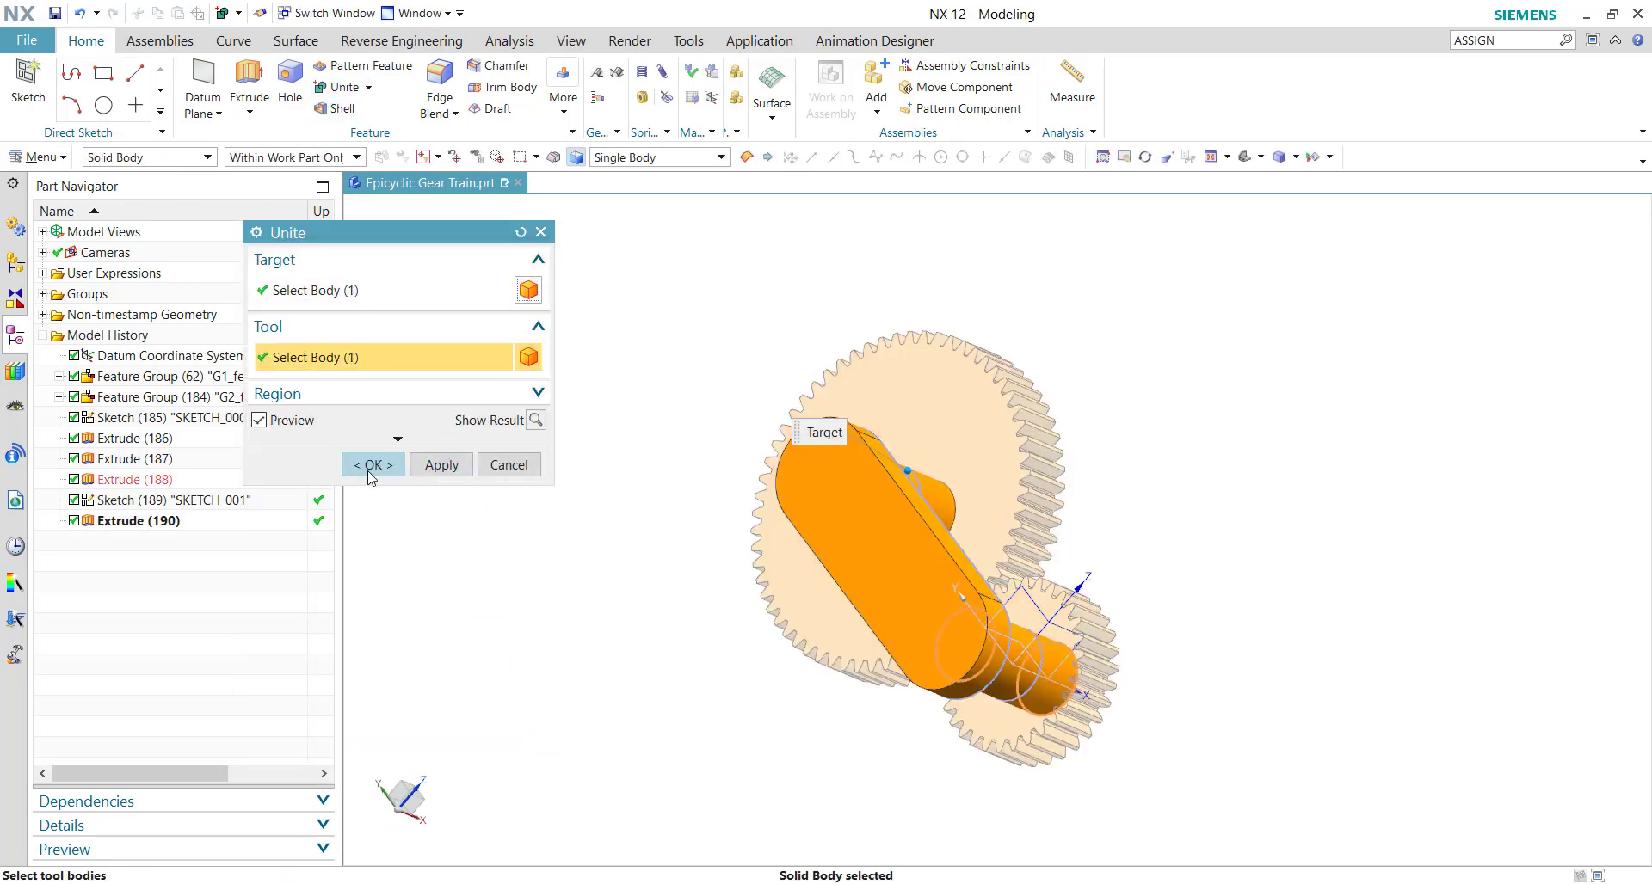
pyautogui.click(369, 469)
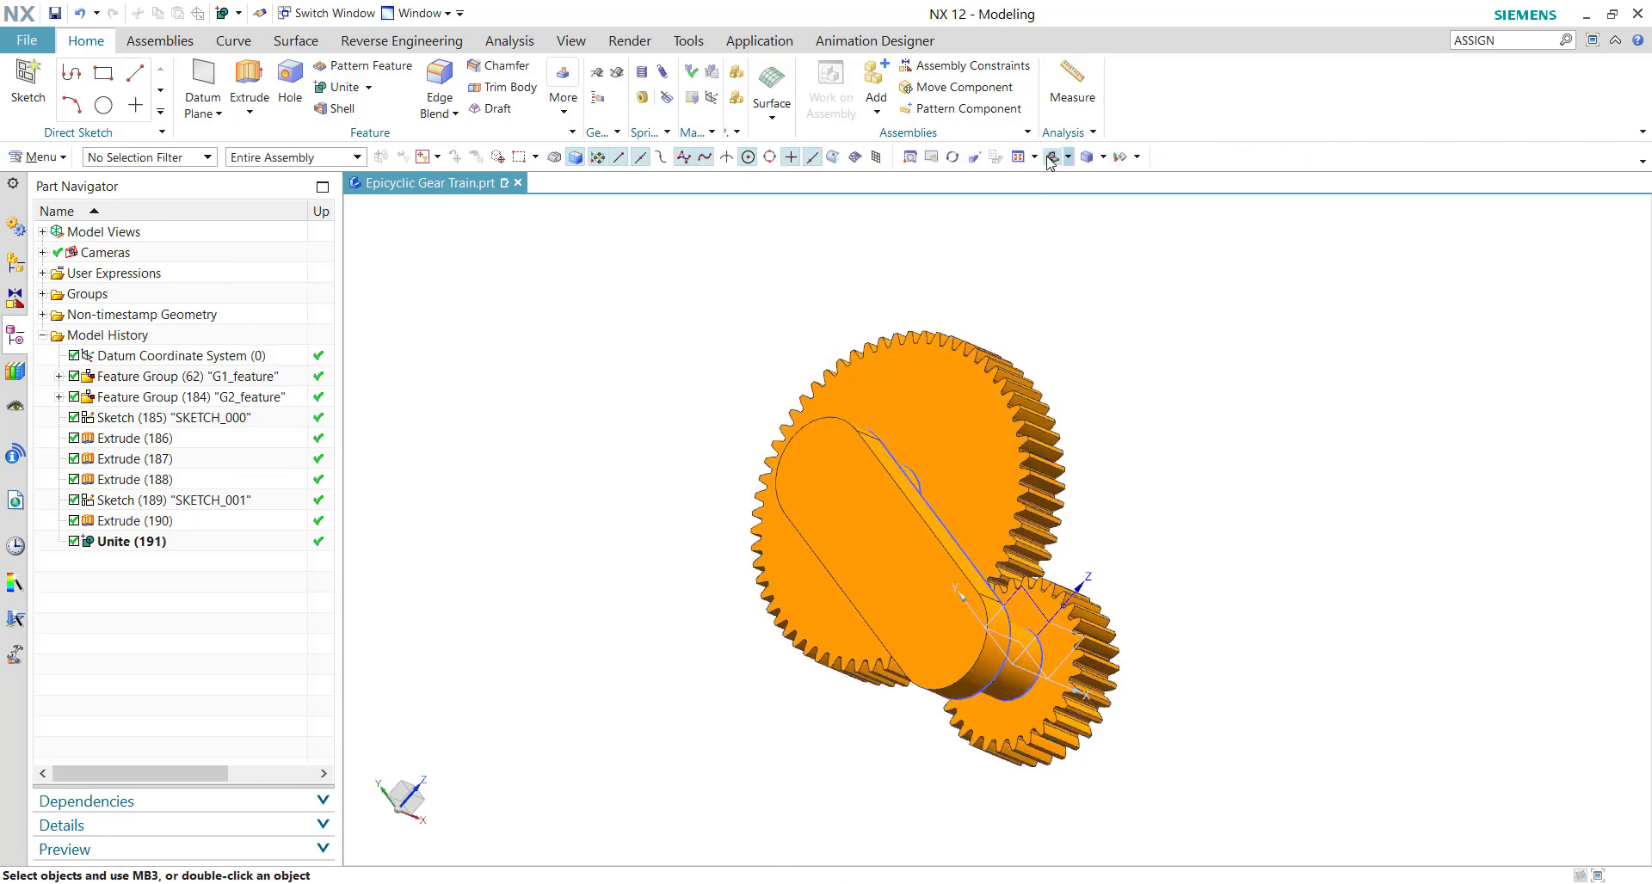
pyautogui.click(1051, 158)
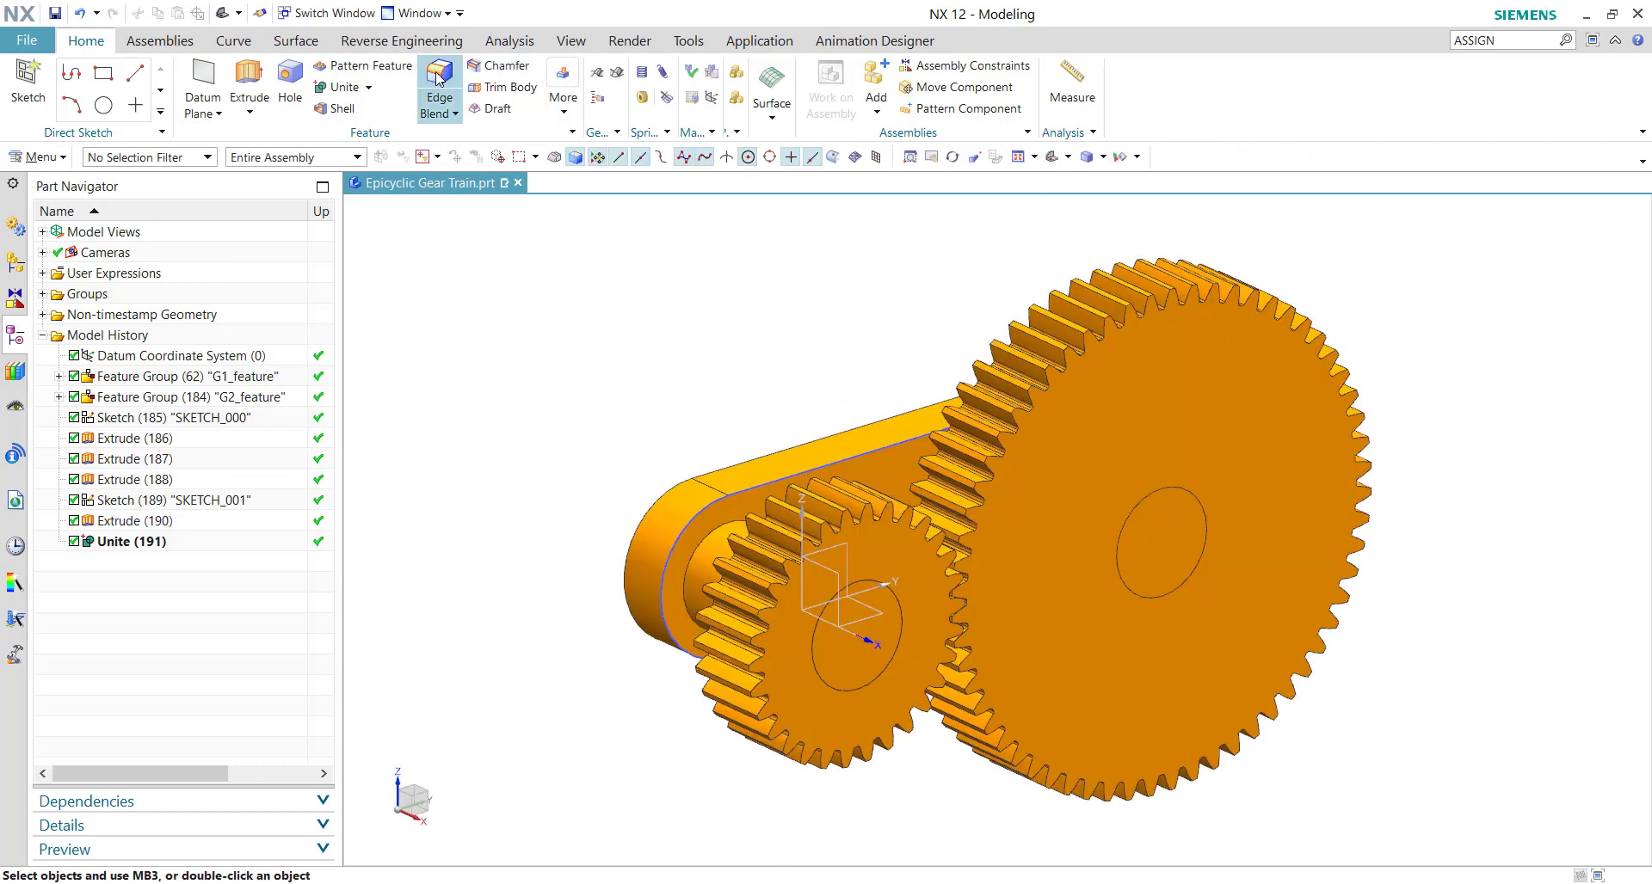
# Step: Blend the carrier arm's outer edge chains with a 2 mm radius
pyautogui.click(874, 469)
pyautogui.click(839, 432)
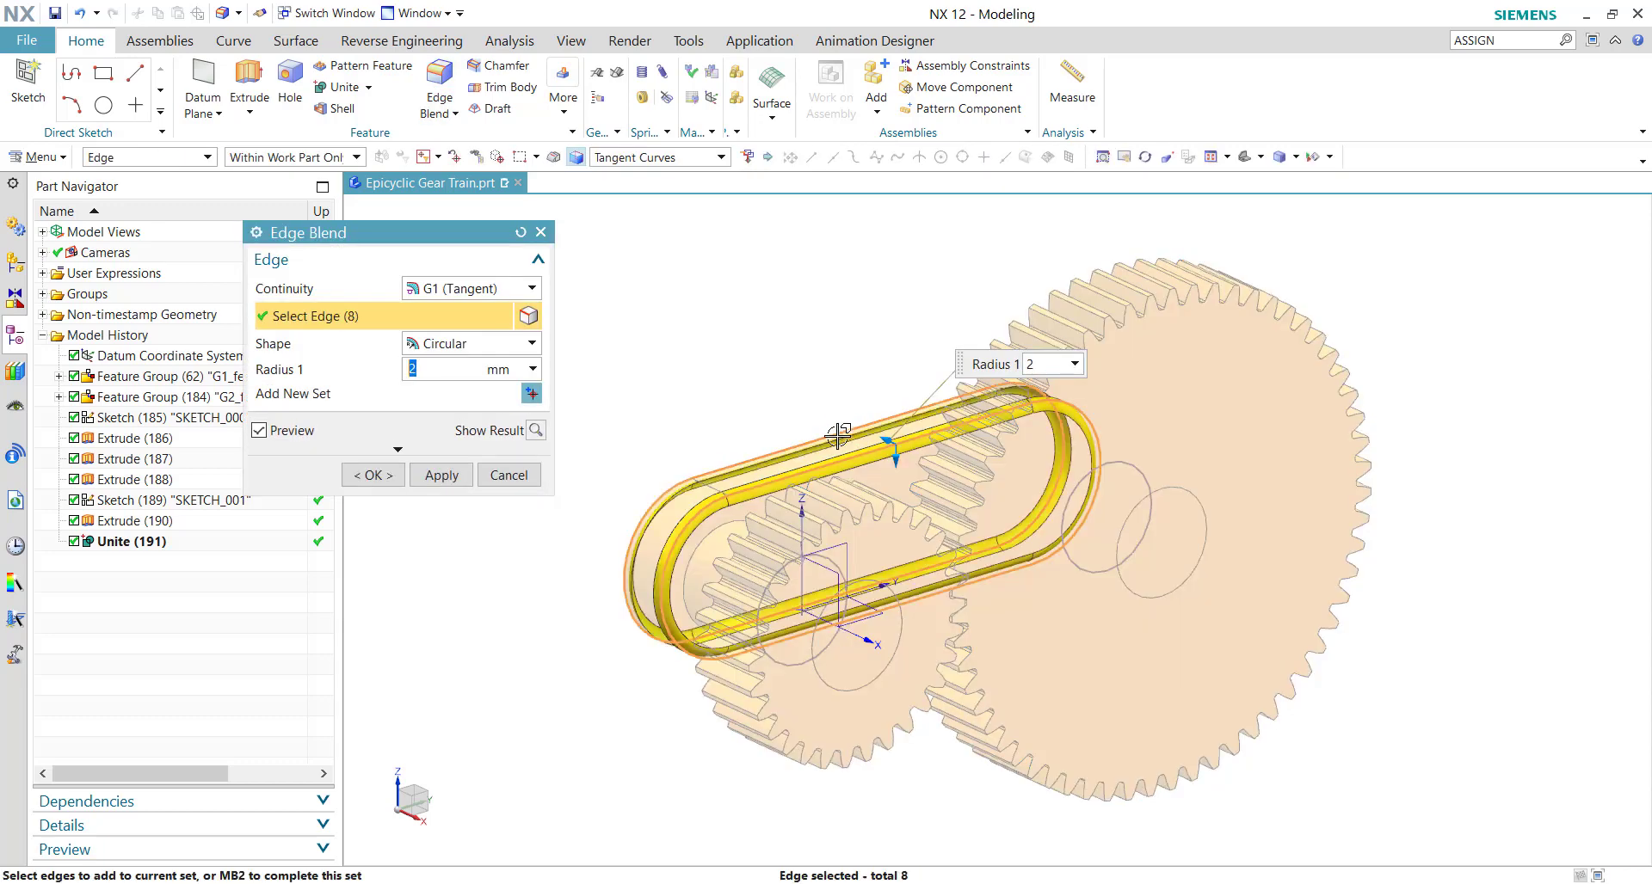
pyautogui.click(440, 471)
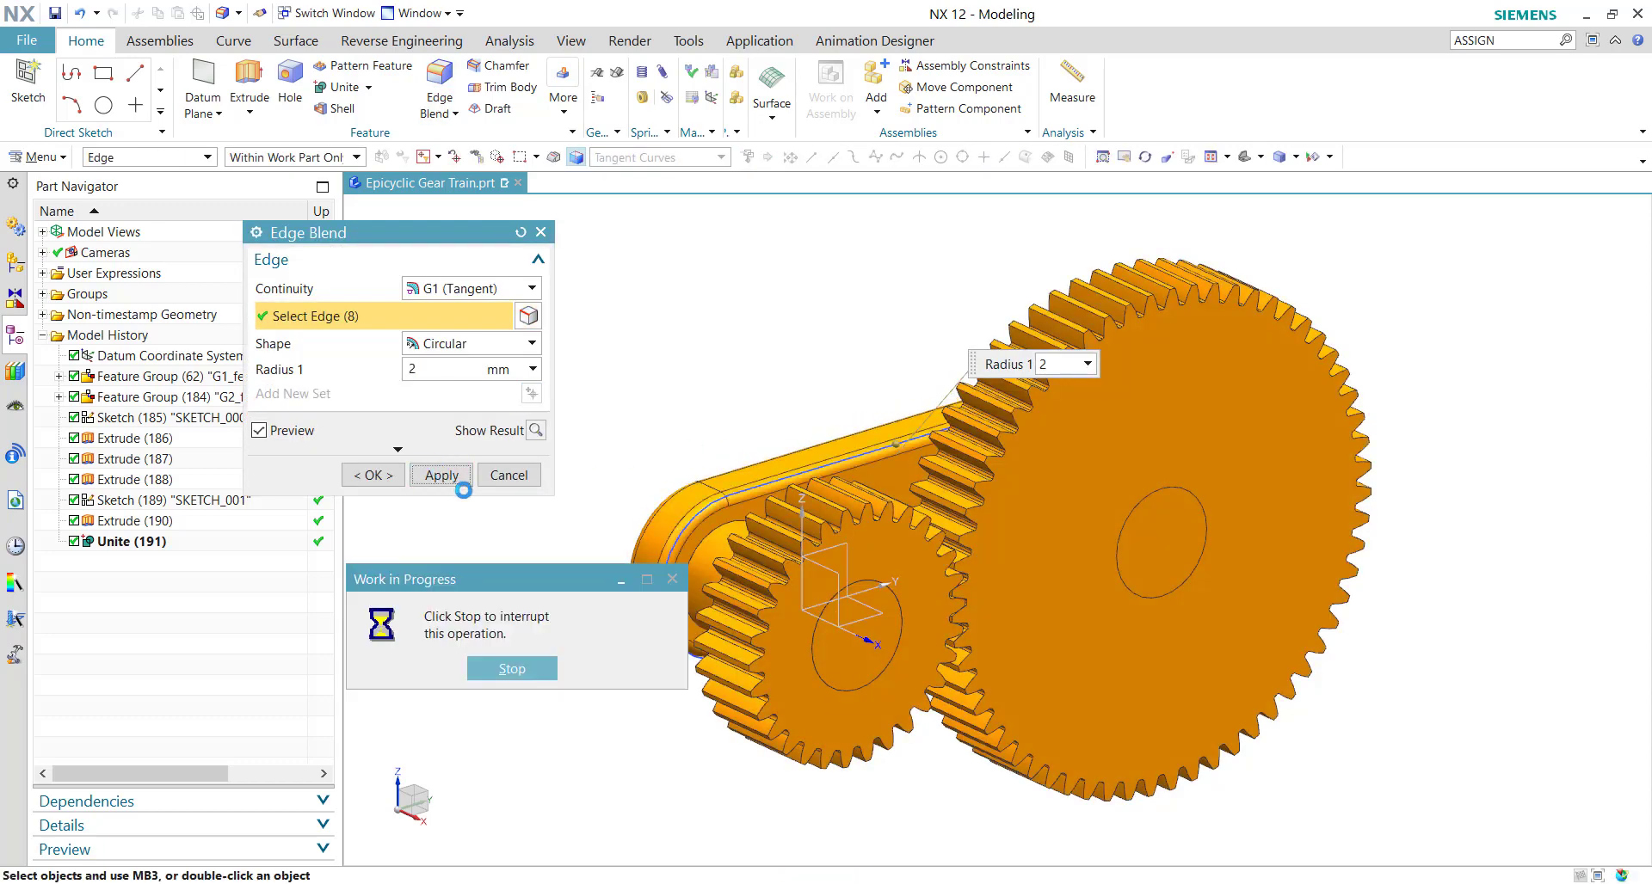
pyautogui.click(512, 475)
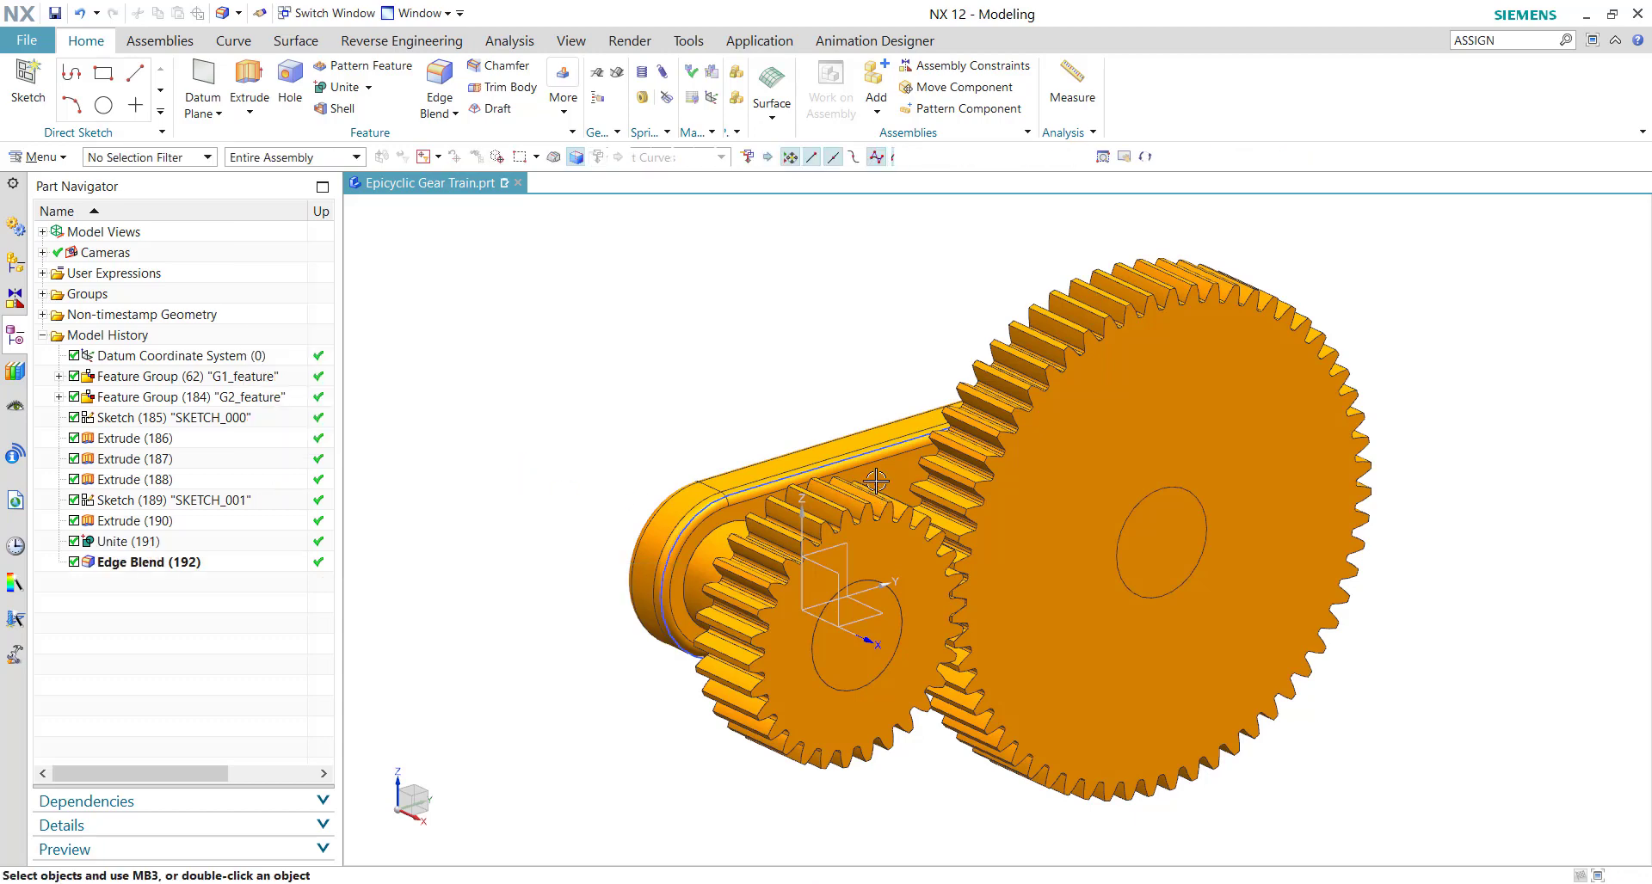
# Step: Refit the gear model in view and switch to Animation Designer
pyautogui.scroll(2, 867, 503)
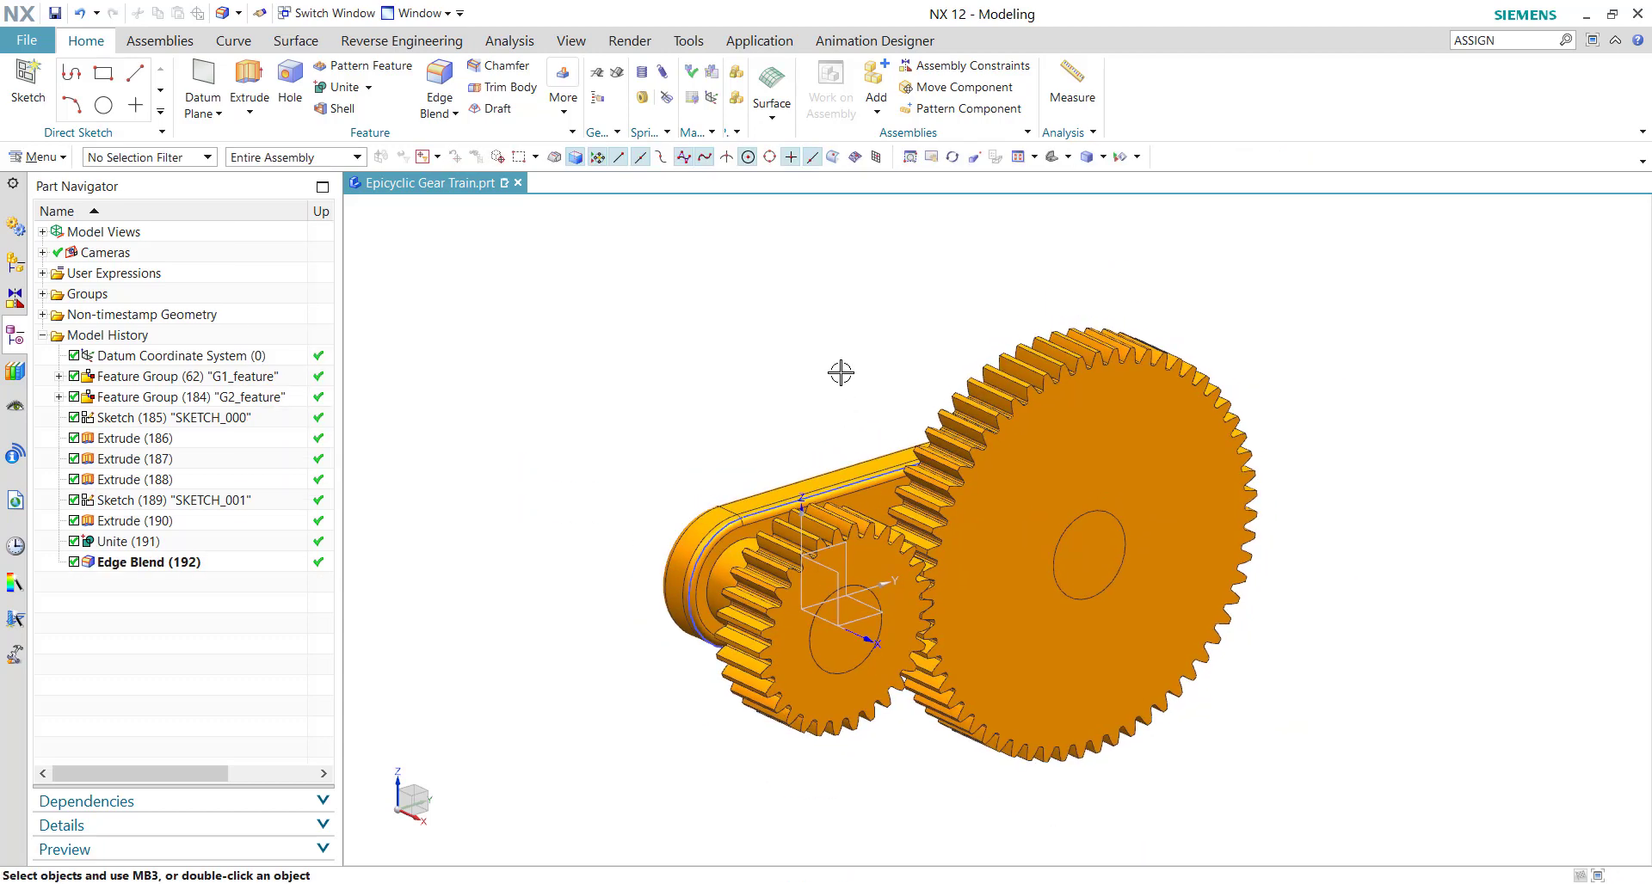
pyautogui.keyDown('shift'); pyautogui.moveTo(879, 244); pyautogui.dragTo(822, 257, button='middle'); pyautogui.keyUp('shift')
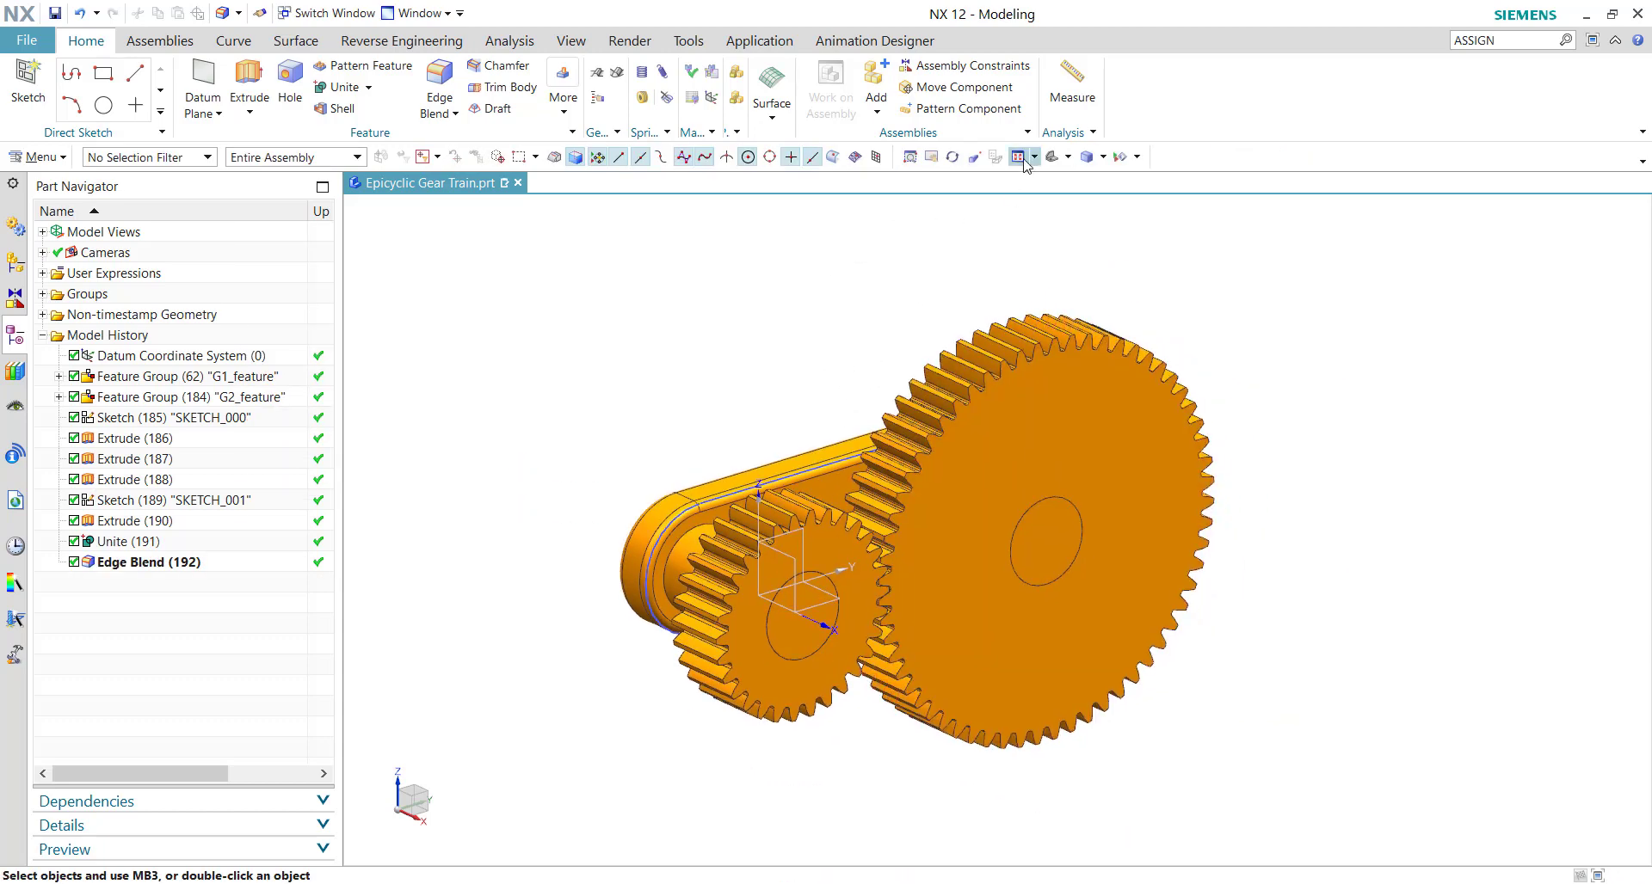
pyautogui.click(910, 156)
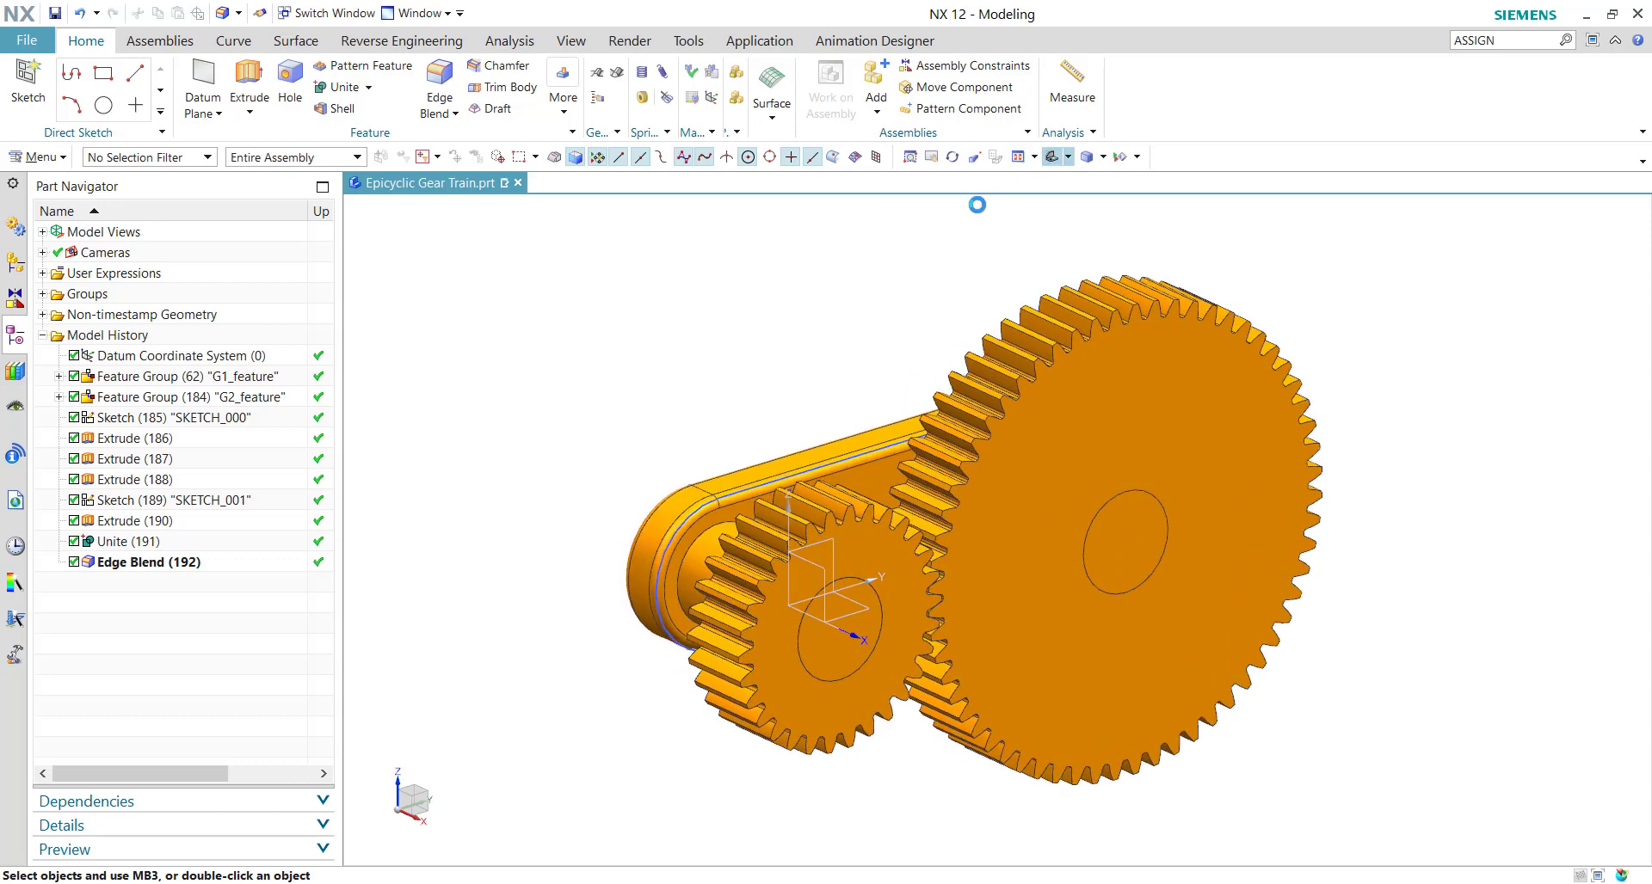
pyautogui.click(821, 41)
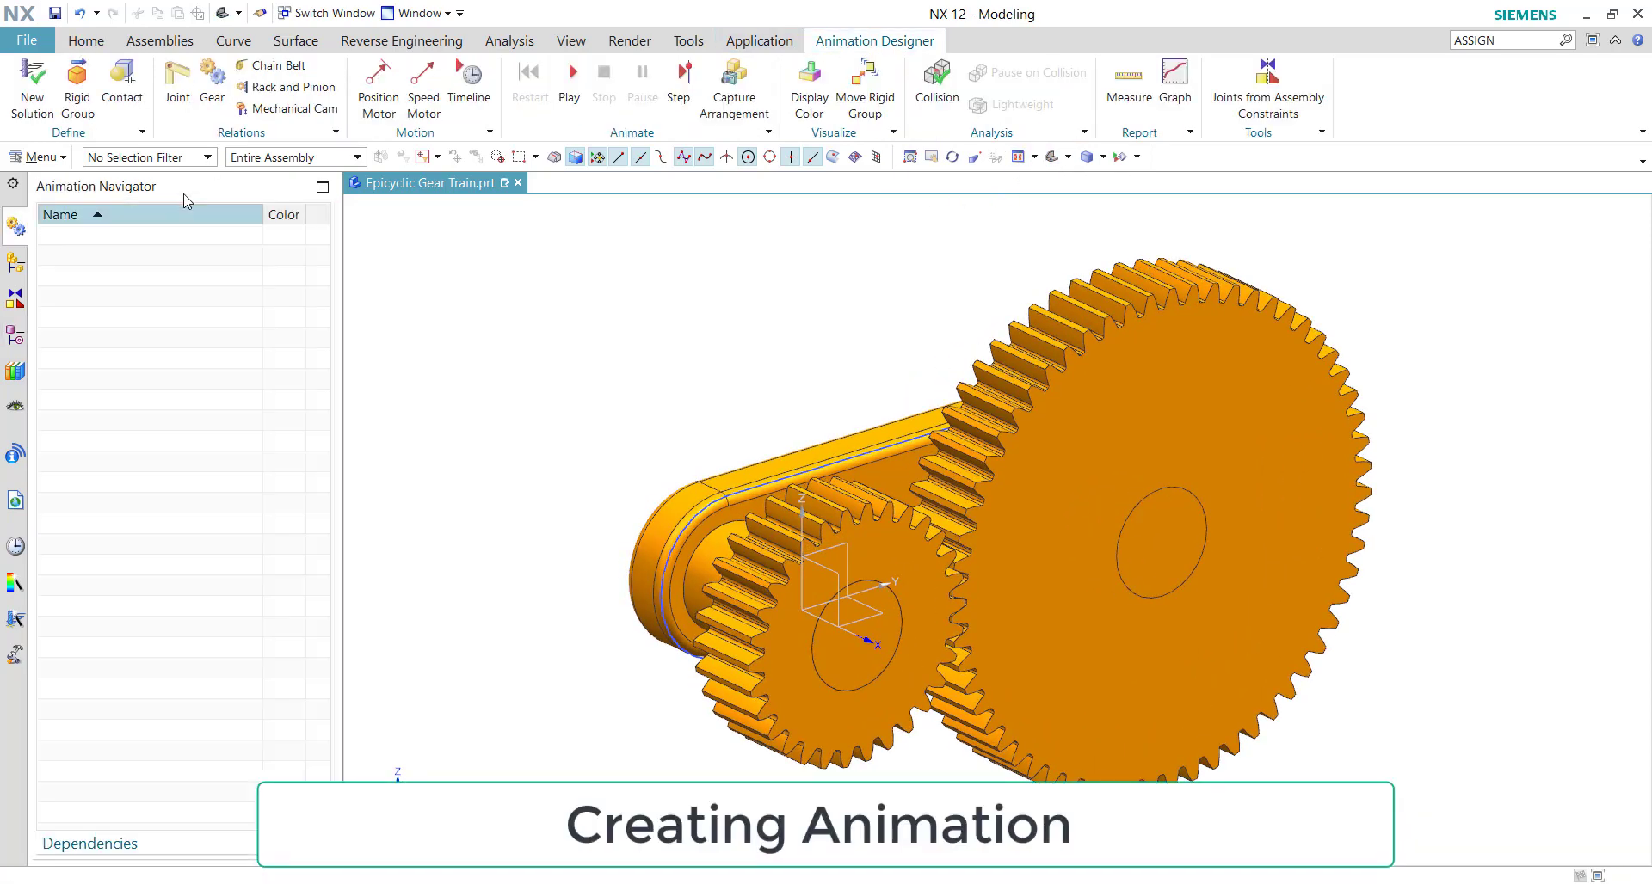
# Step: Create Fixed Joint (1) anchoring the YZ datum plane
pyautogui.click(177, 82)
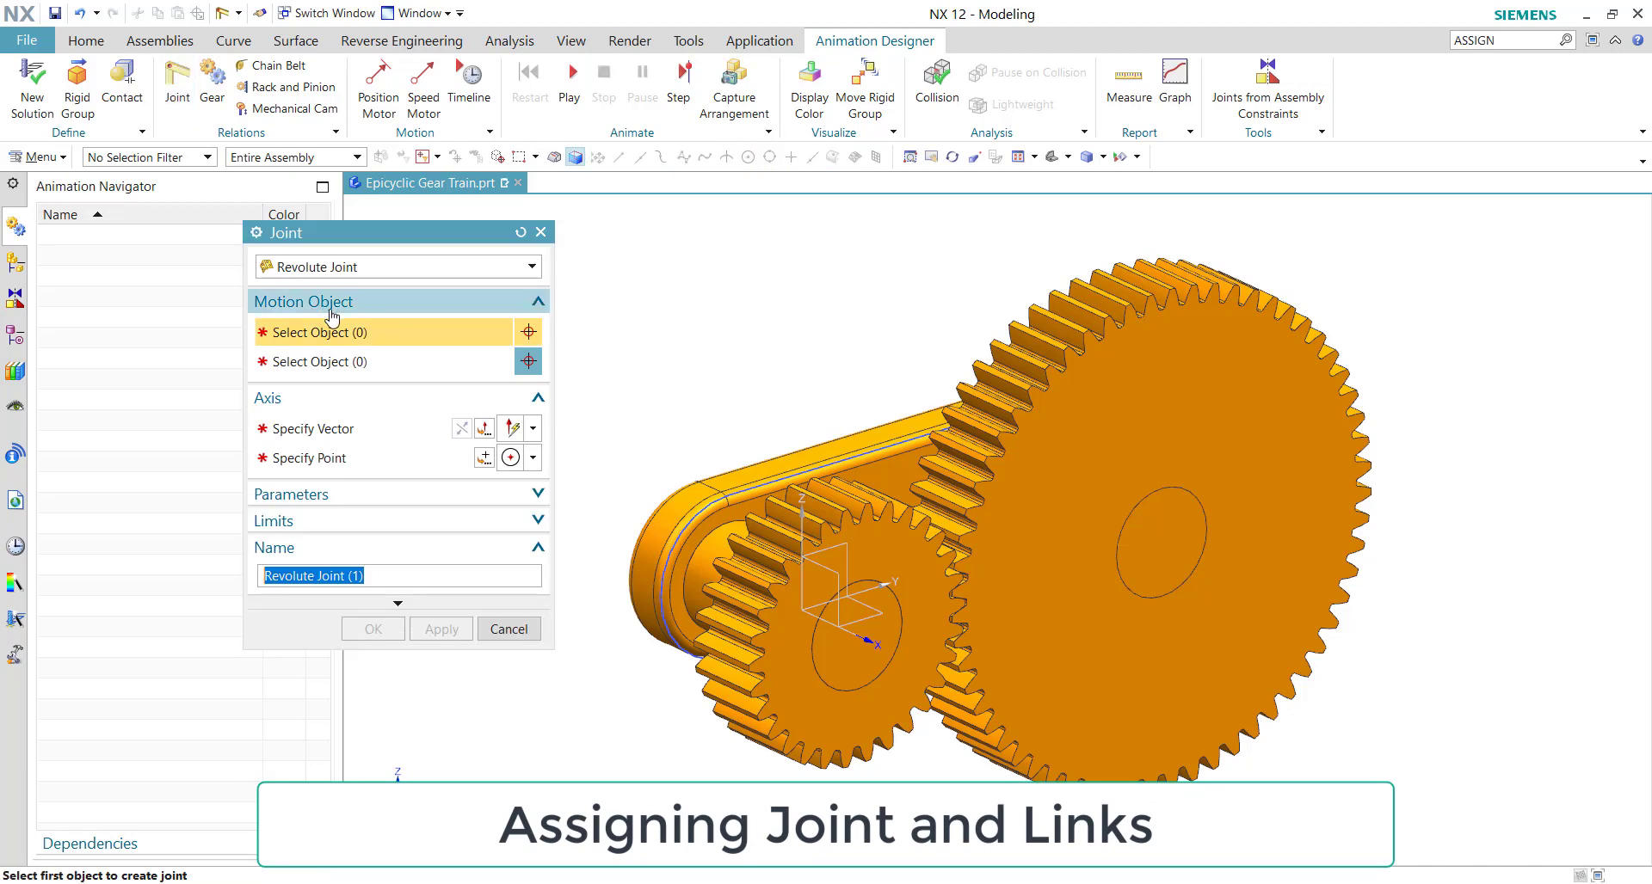
pyautogui.click(344, 271)
pyautogui.click(358, 291)
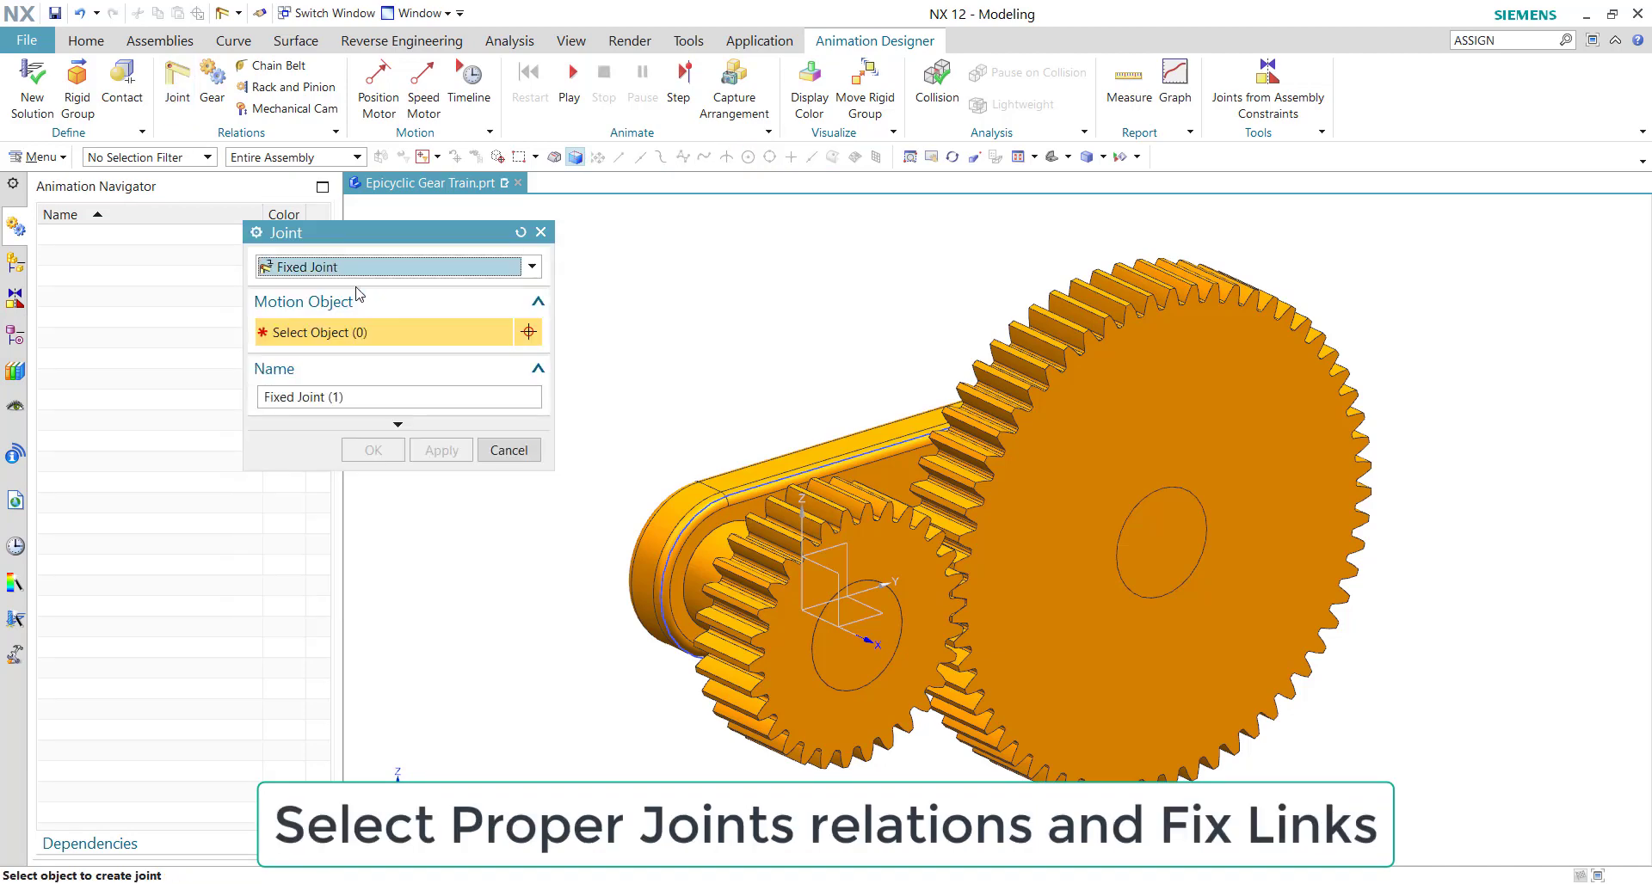
pyautogui.click(843, 565)
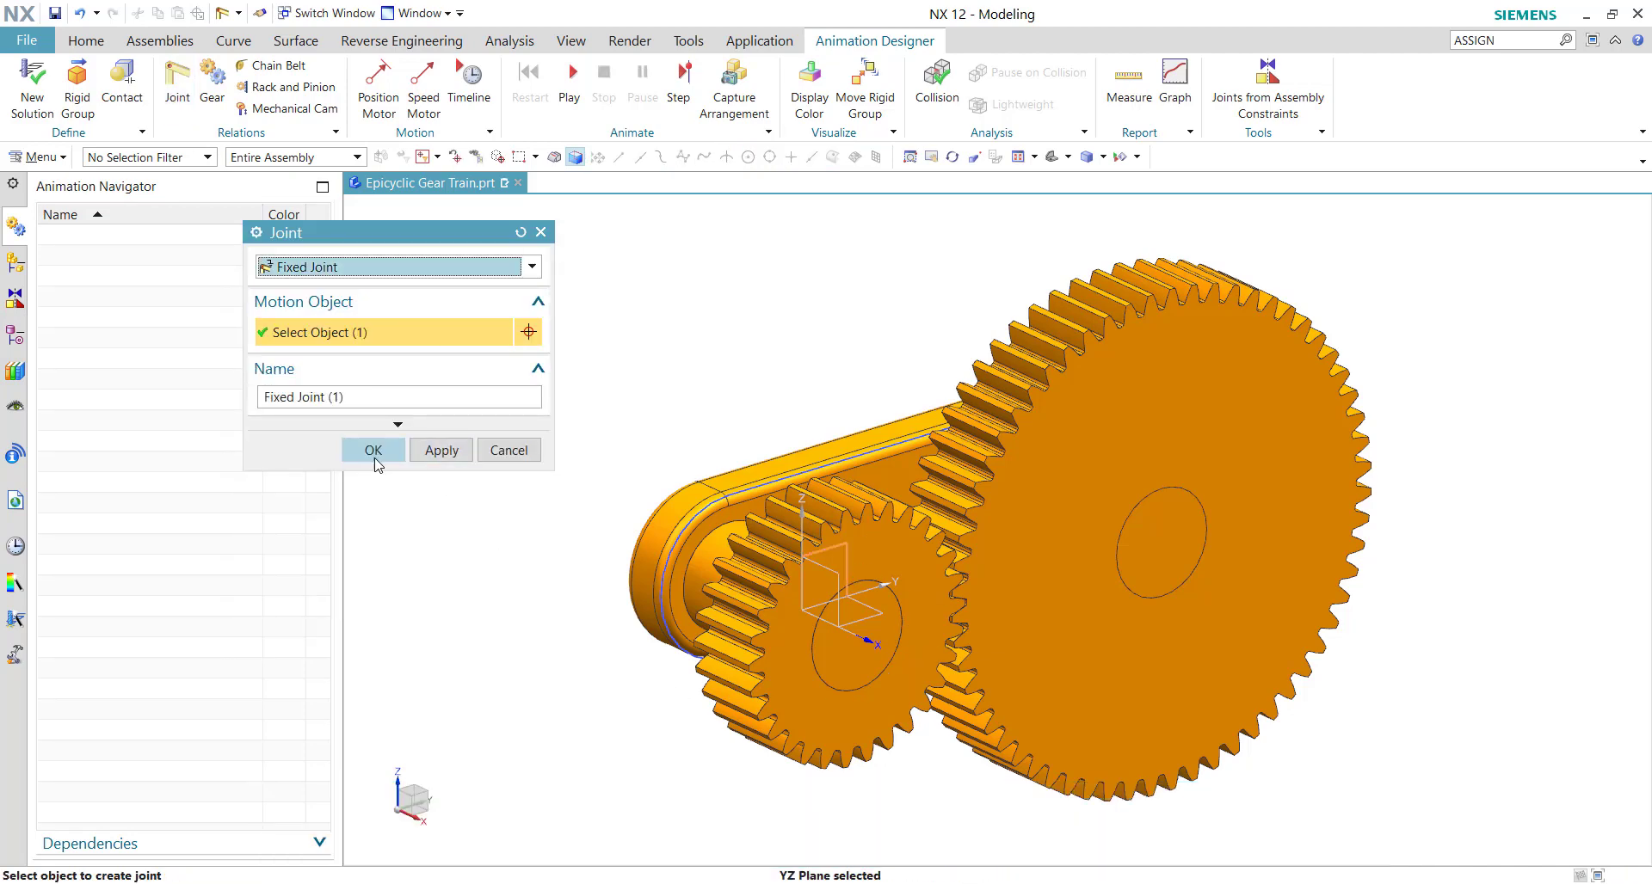
pyautogui.click(374, 457)
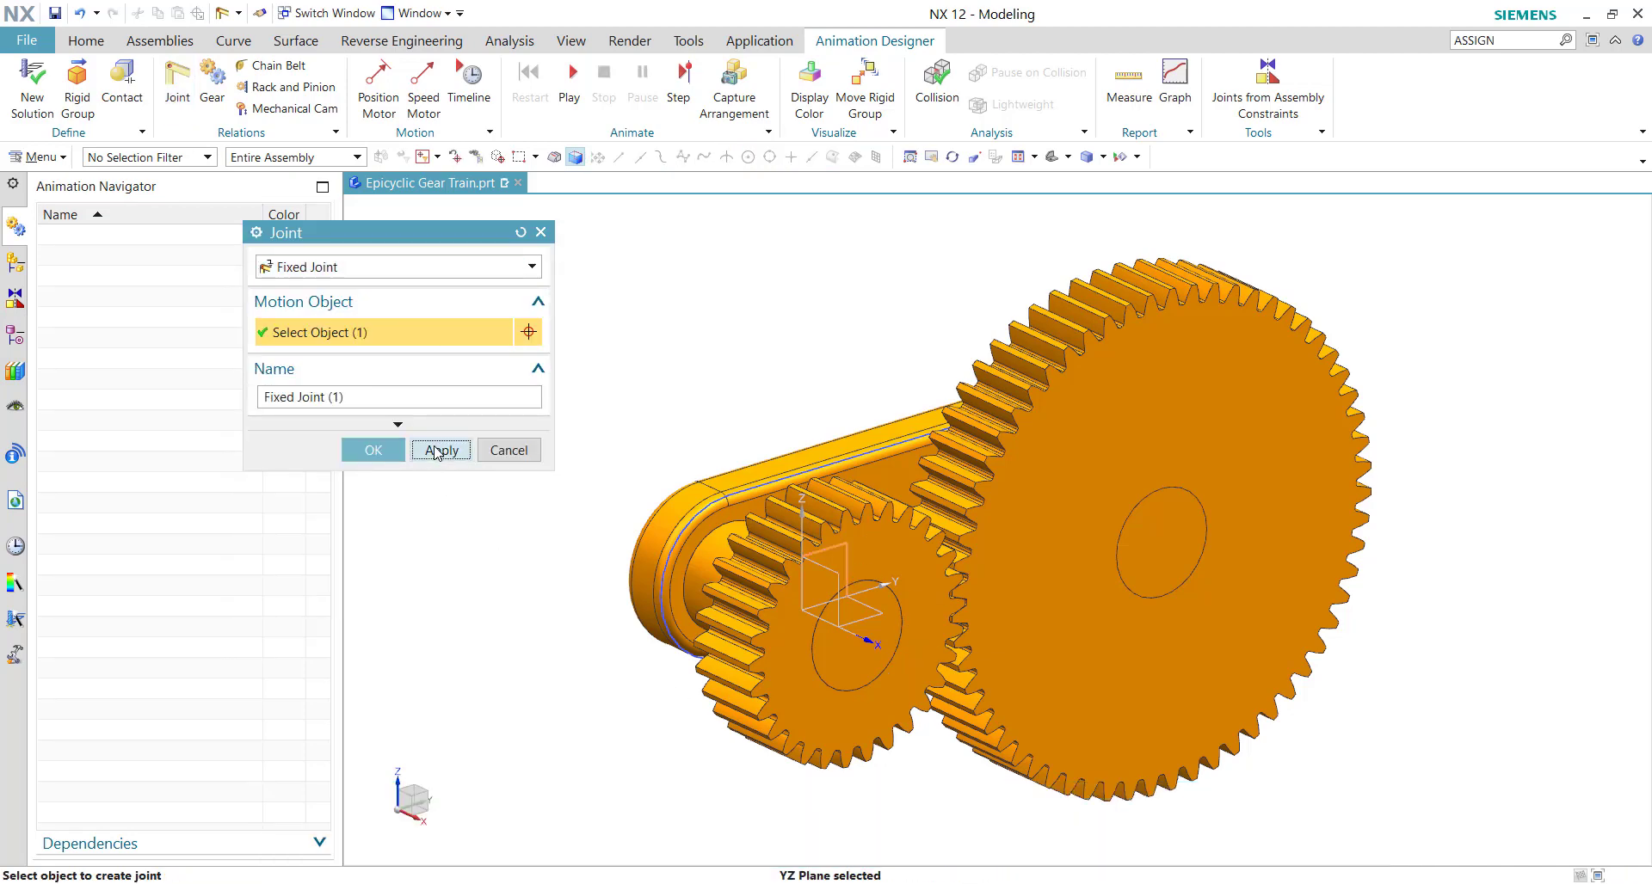
# Step: Create Fixed Joint (2) fixing the pinion gear in place
pyautogui.click(401, 269)
pyautogui.click(373, 291)
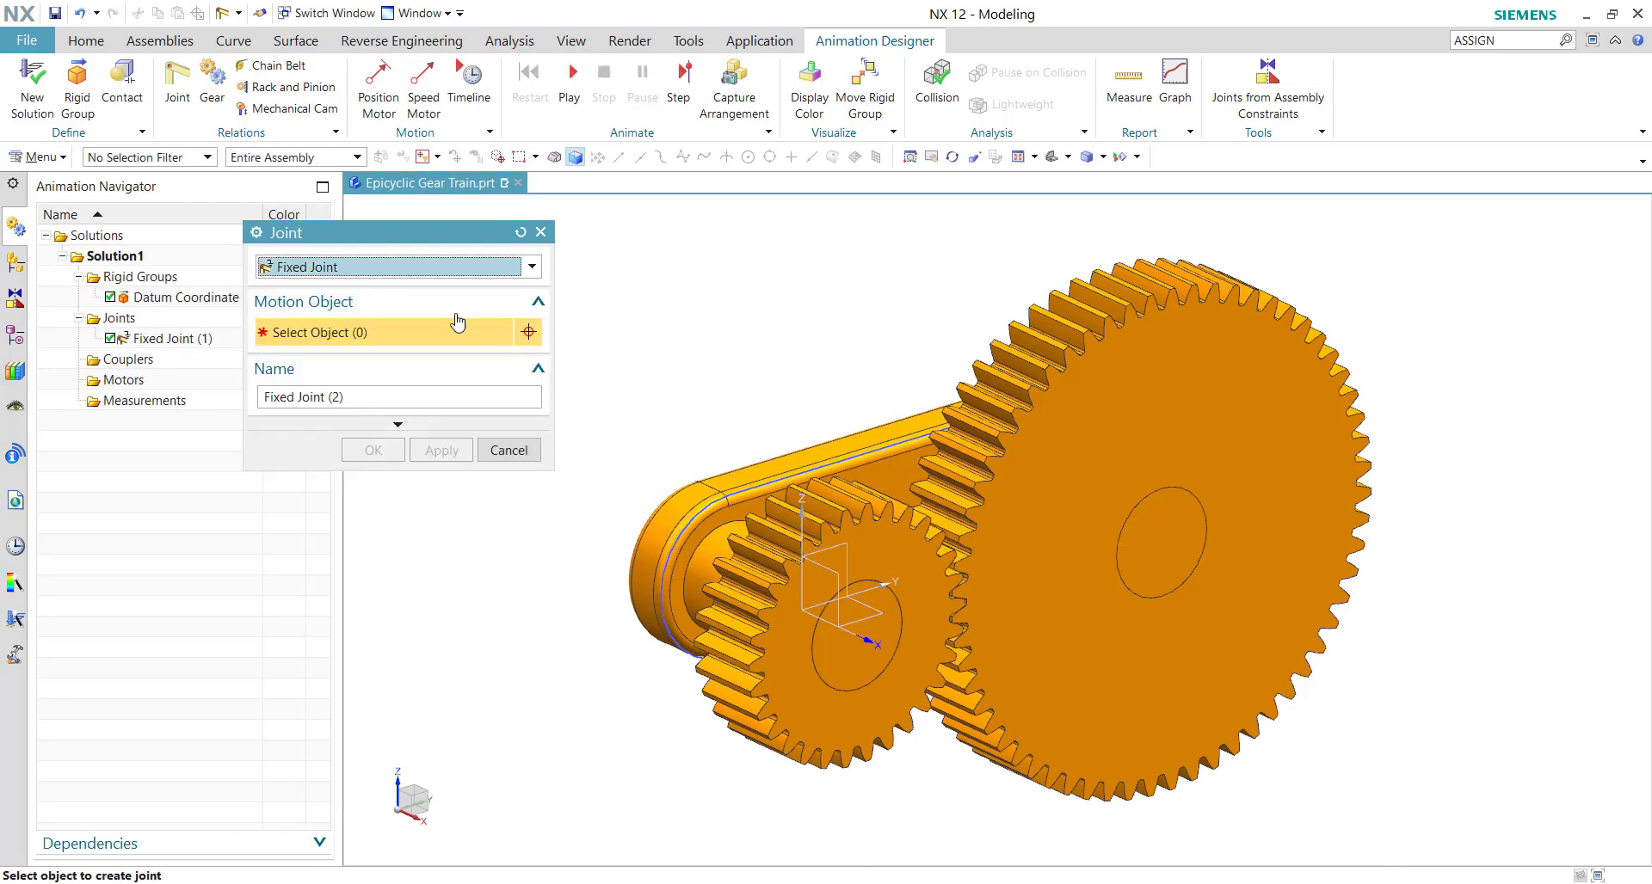
pyautogui.click(870, 546)
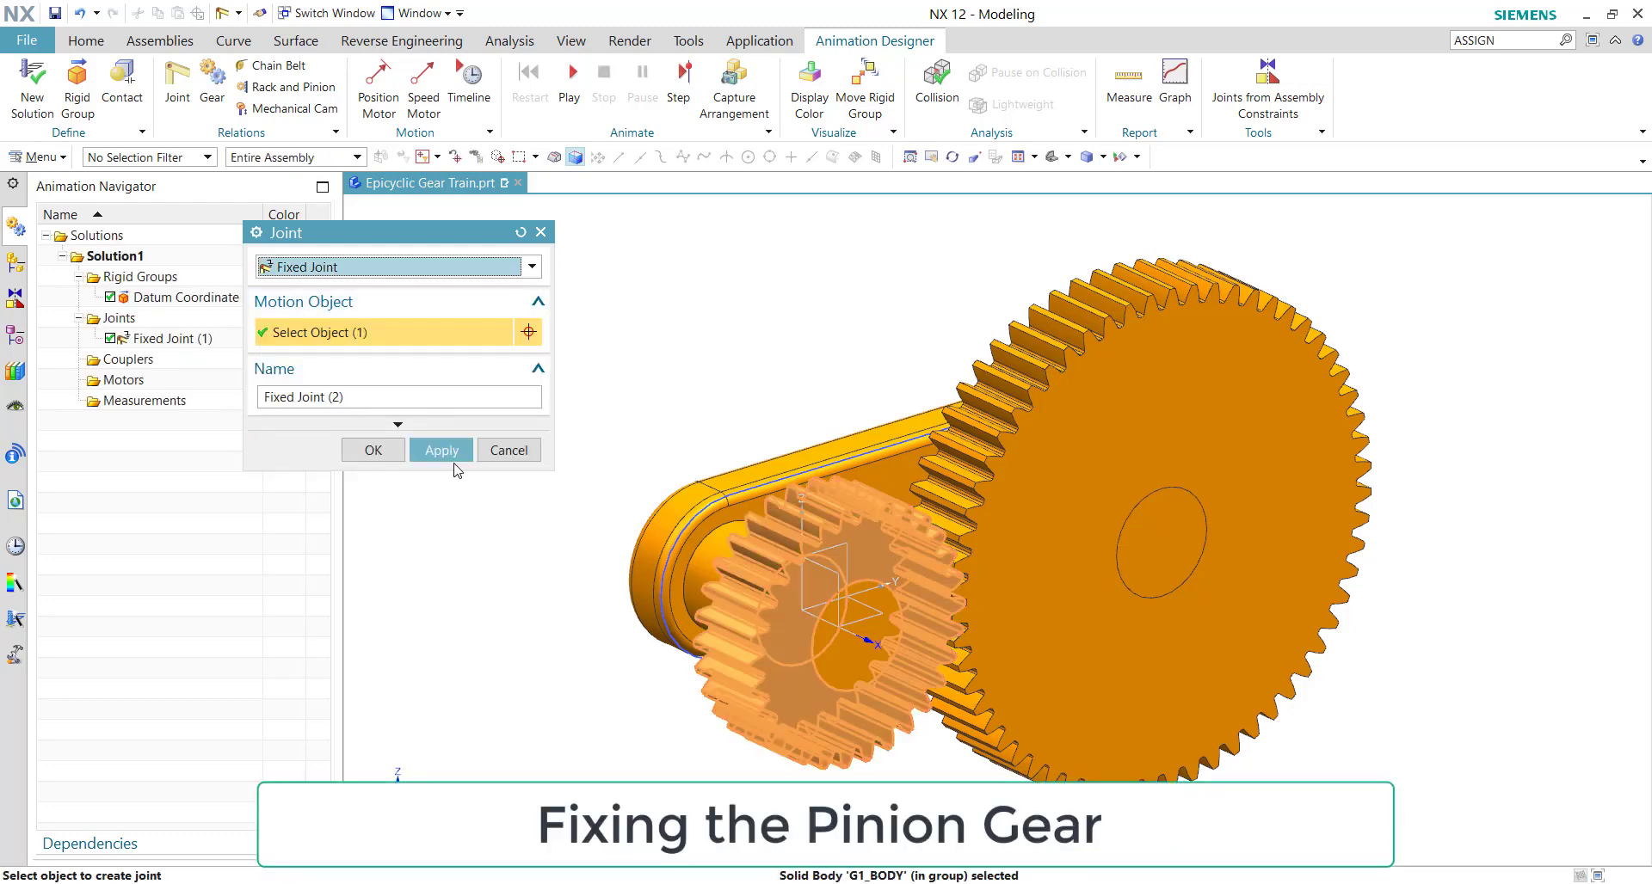
pyautogui.click(448, 460)
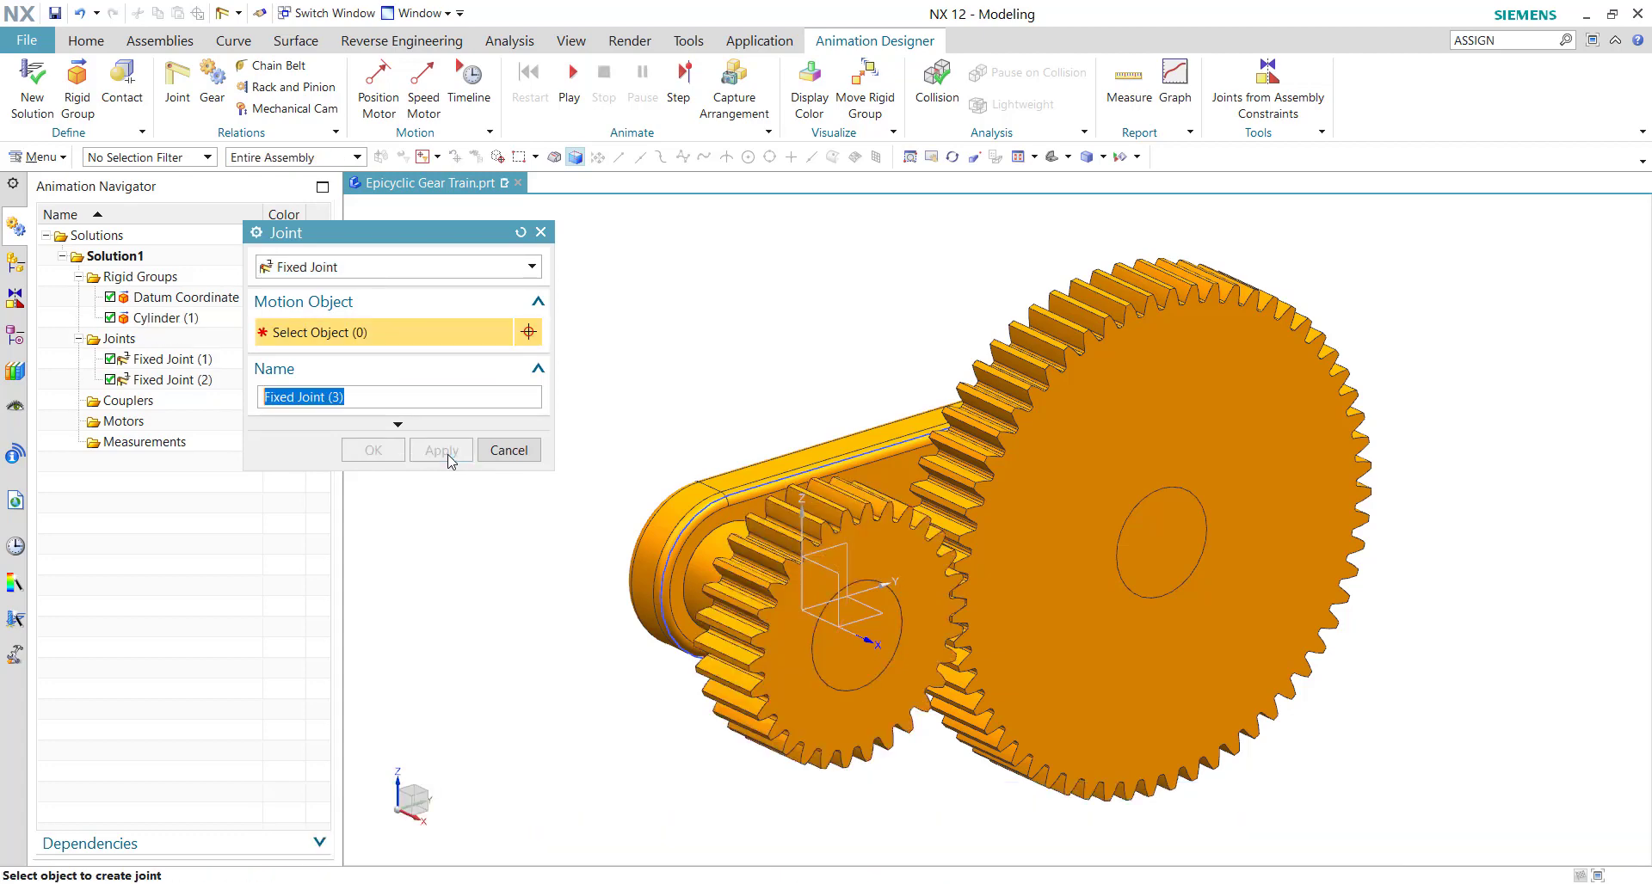
# Step: Create Revolute Joint (1) between arm and pinion, axis along the pinion, point at its arc centre
pyautogui.click(462, 267)
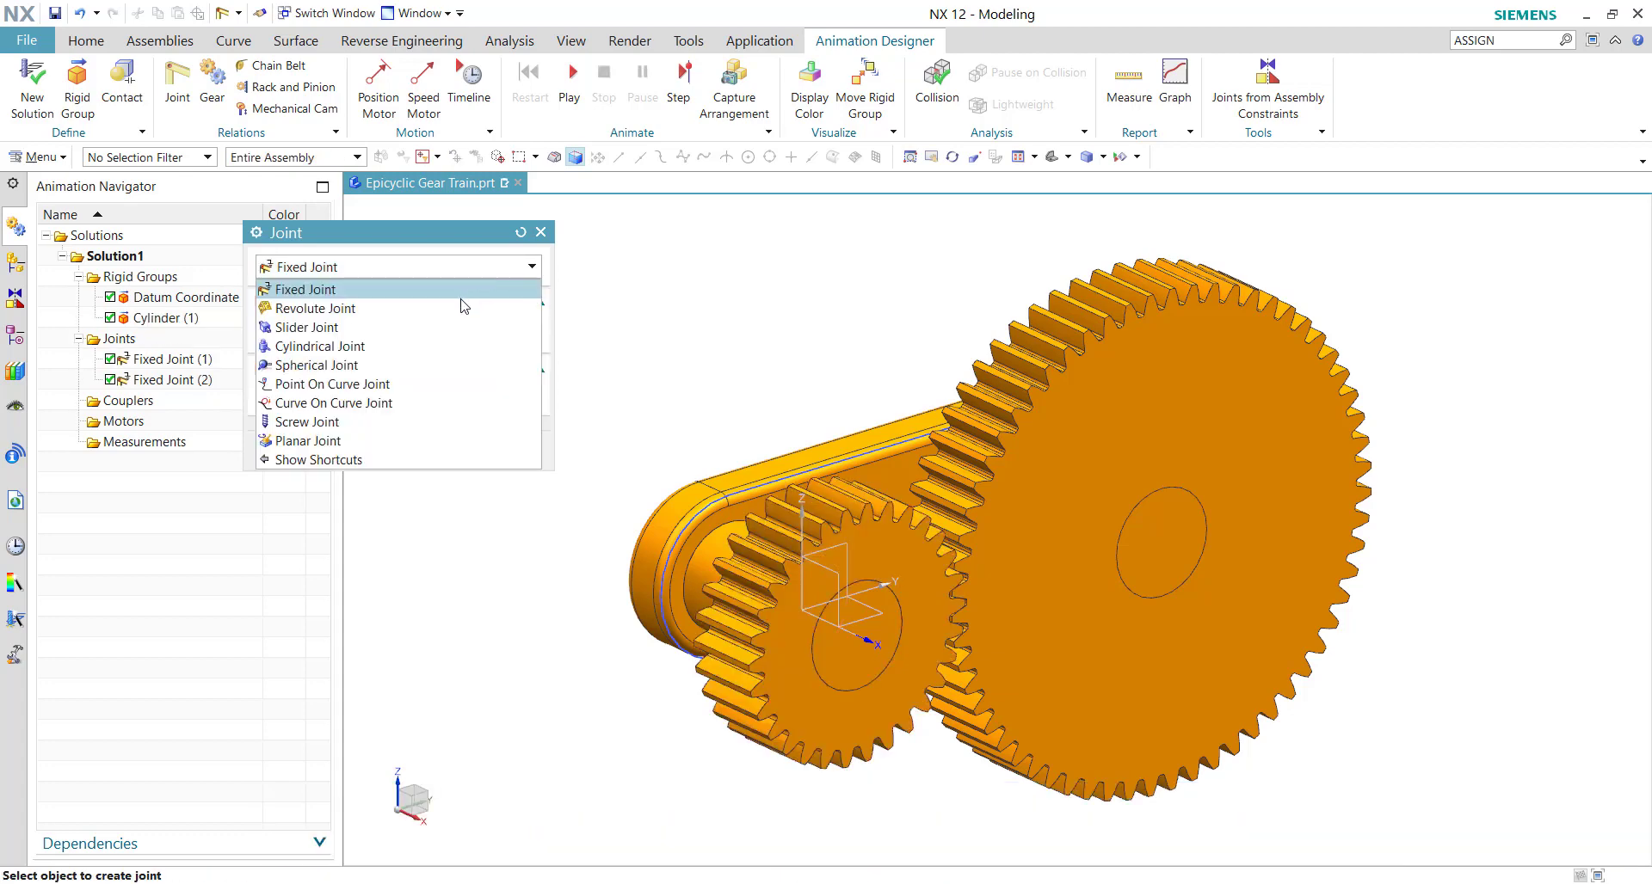
pyautogui.click(461, 303)
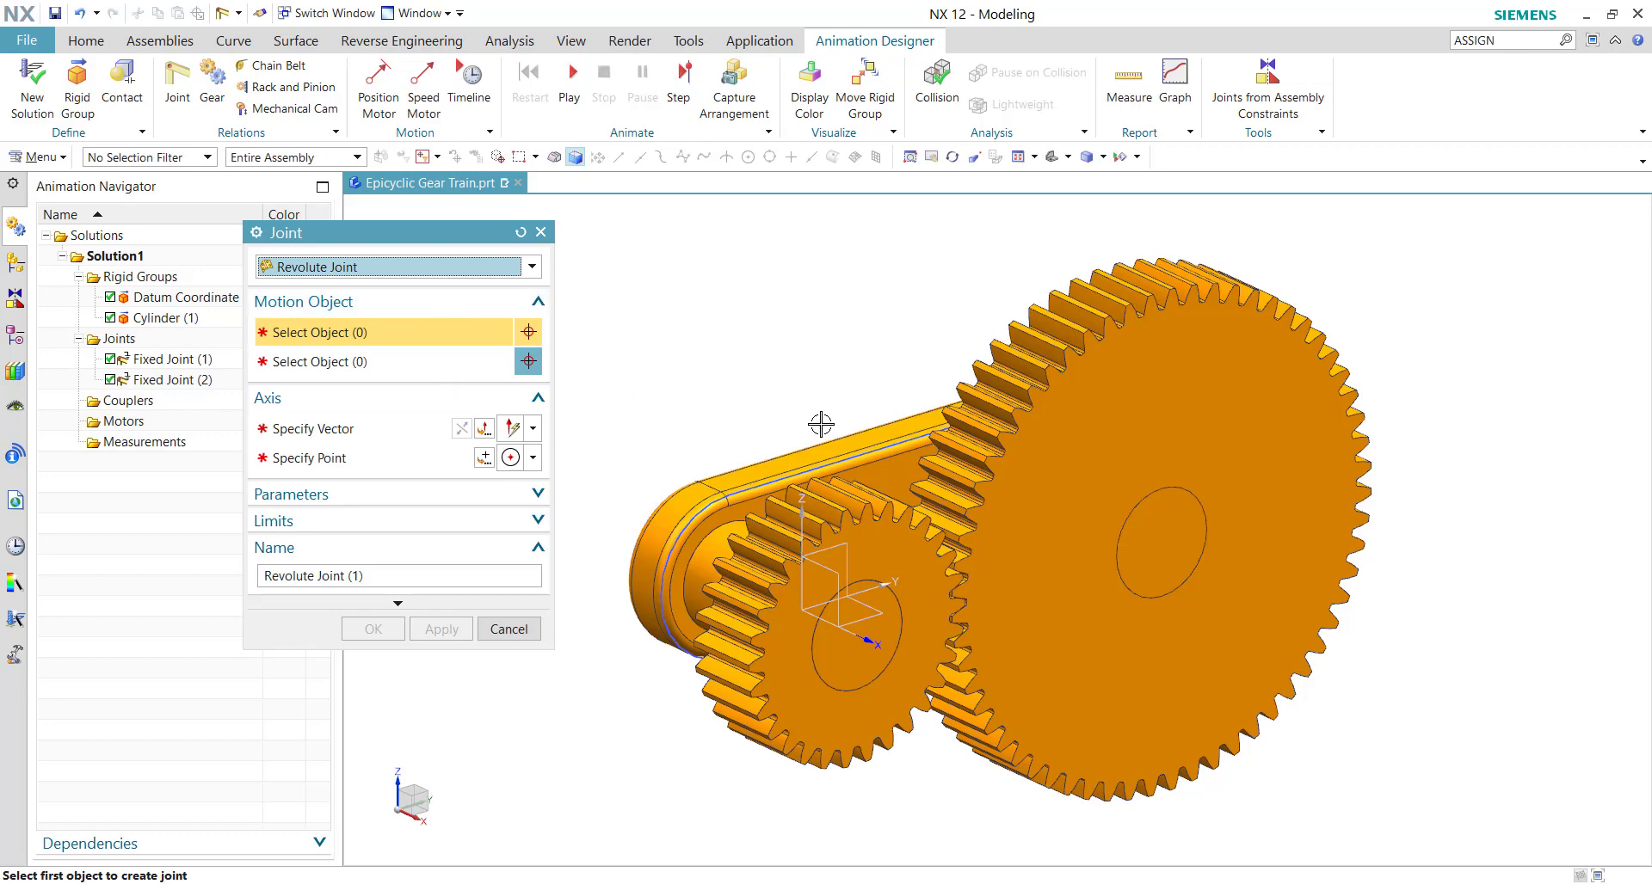
pyautogui.click(868, 468)
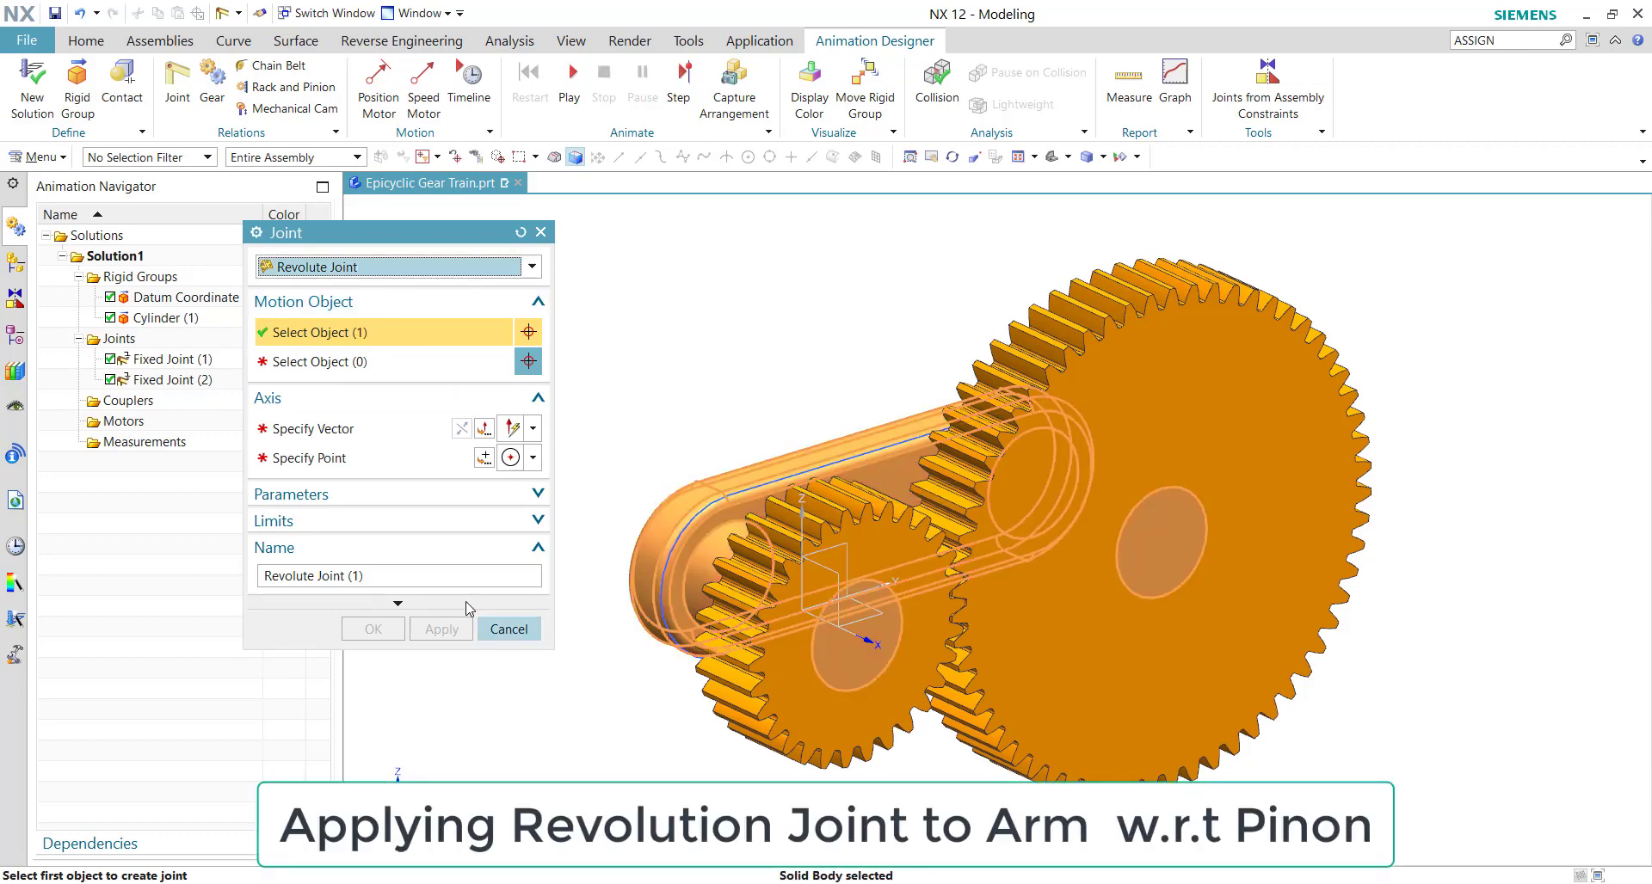
pyautogui.click(413, 375)
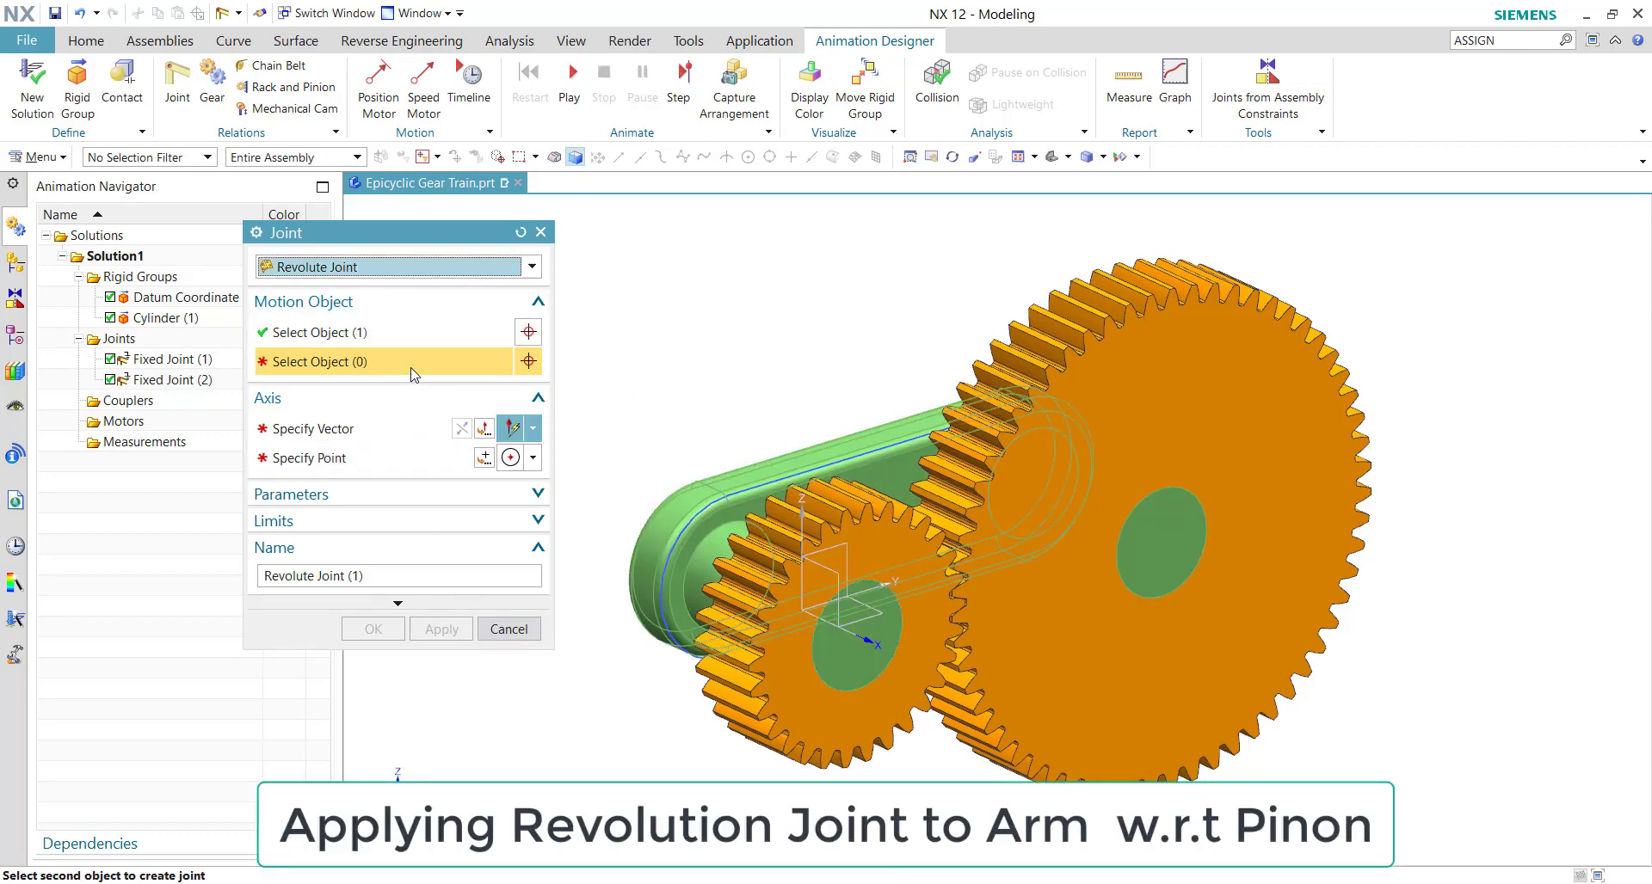
pyautogui.click(848, 551)
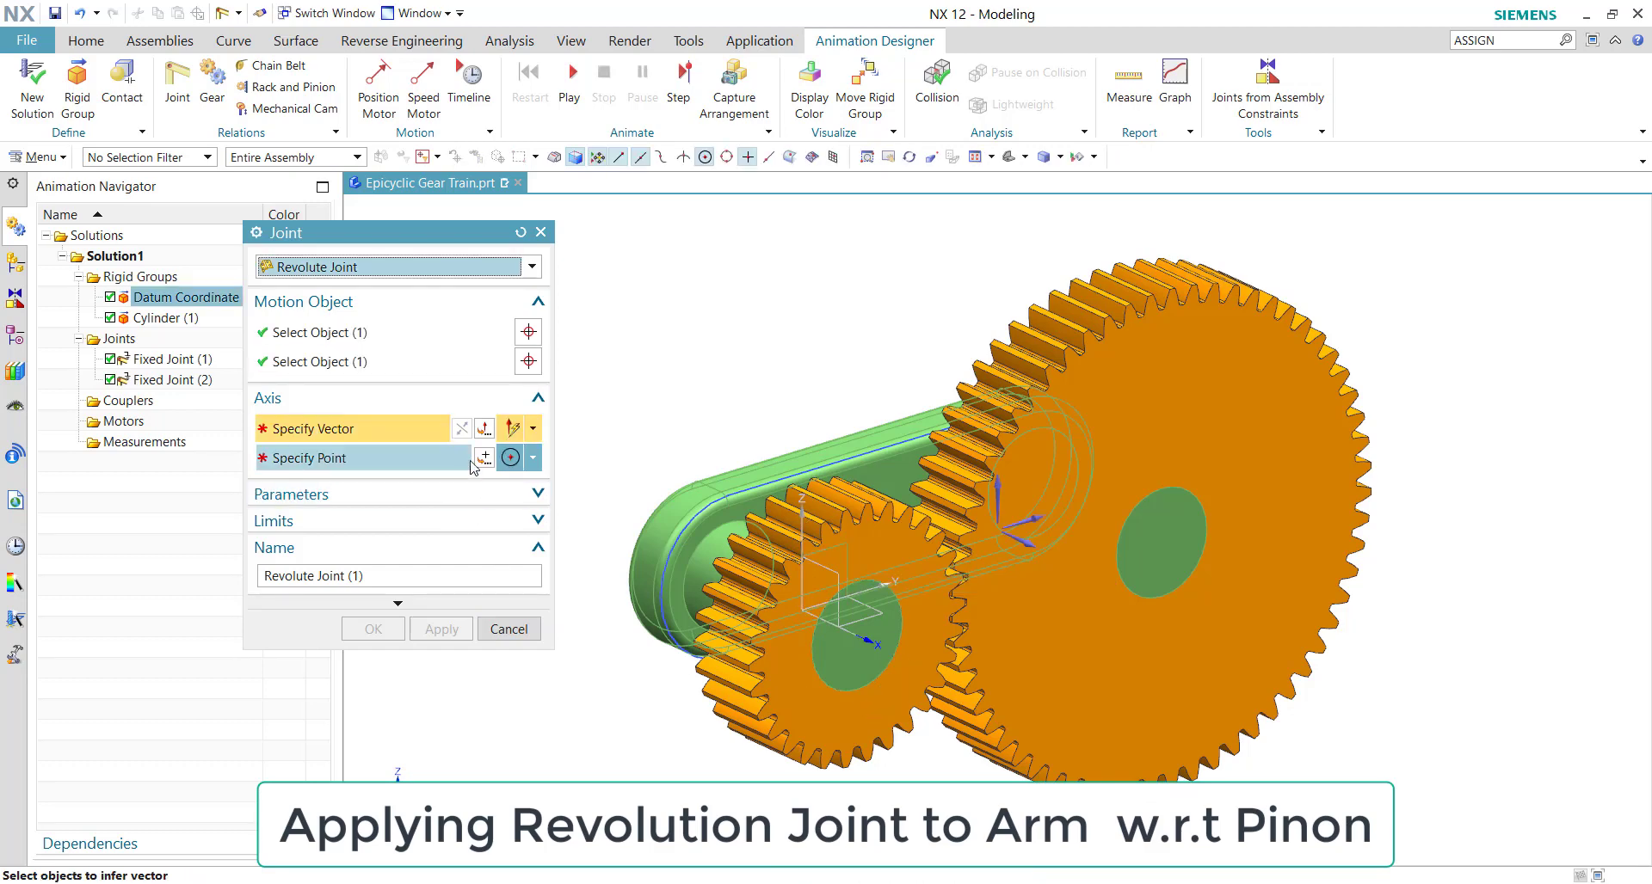
pyautogui.click(1037, 543)
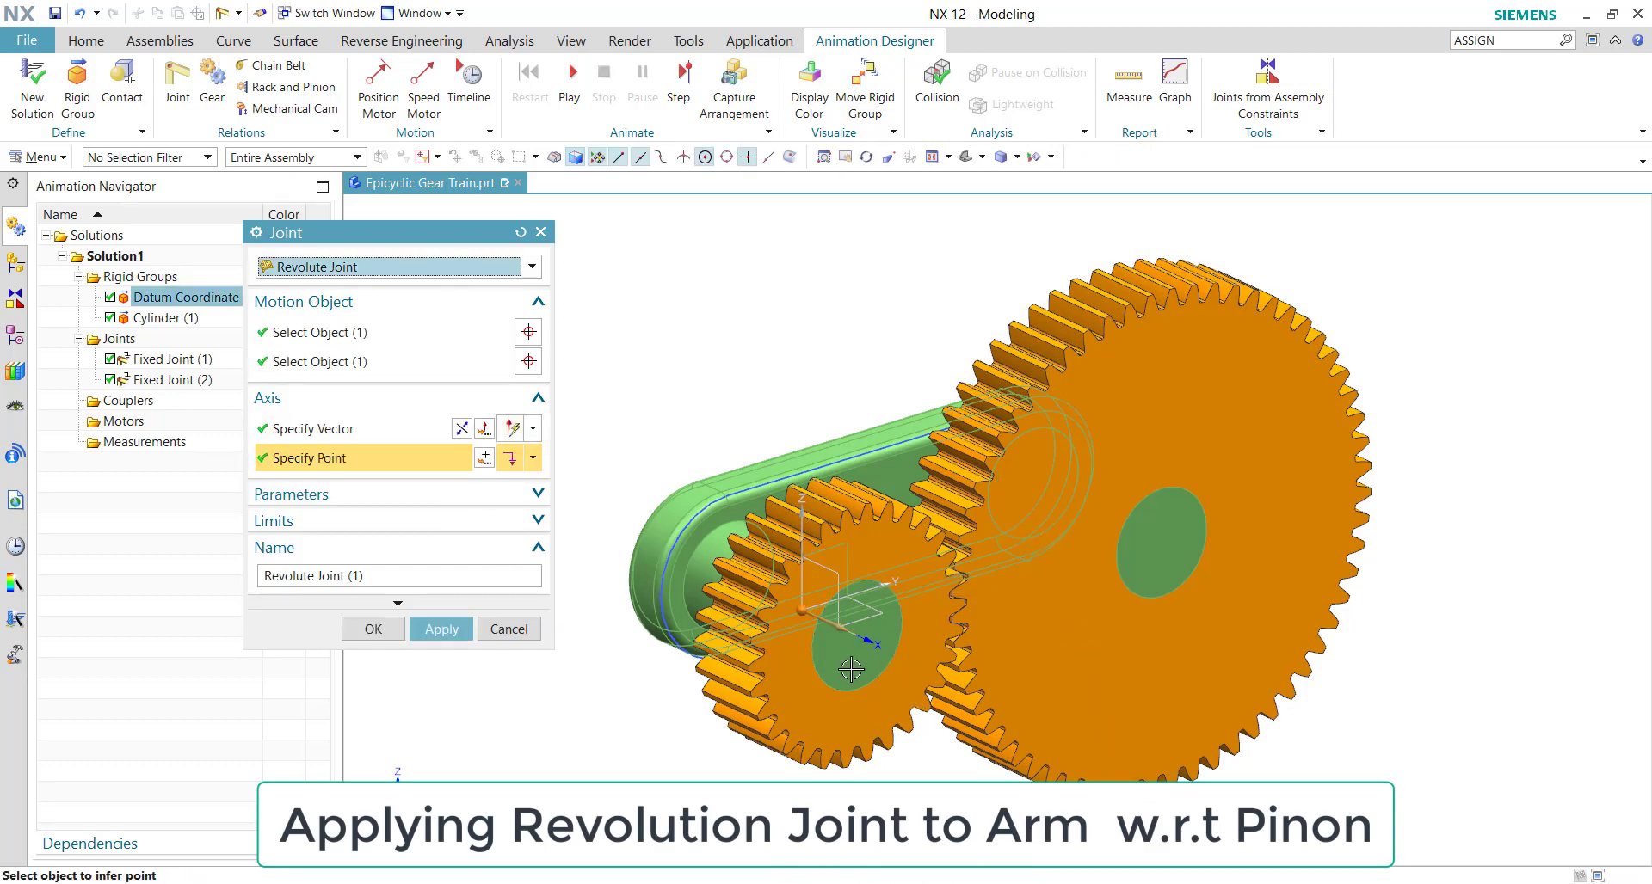
pyautogui.click(532, 462)
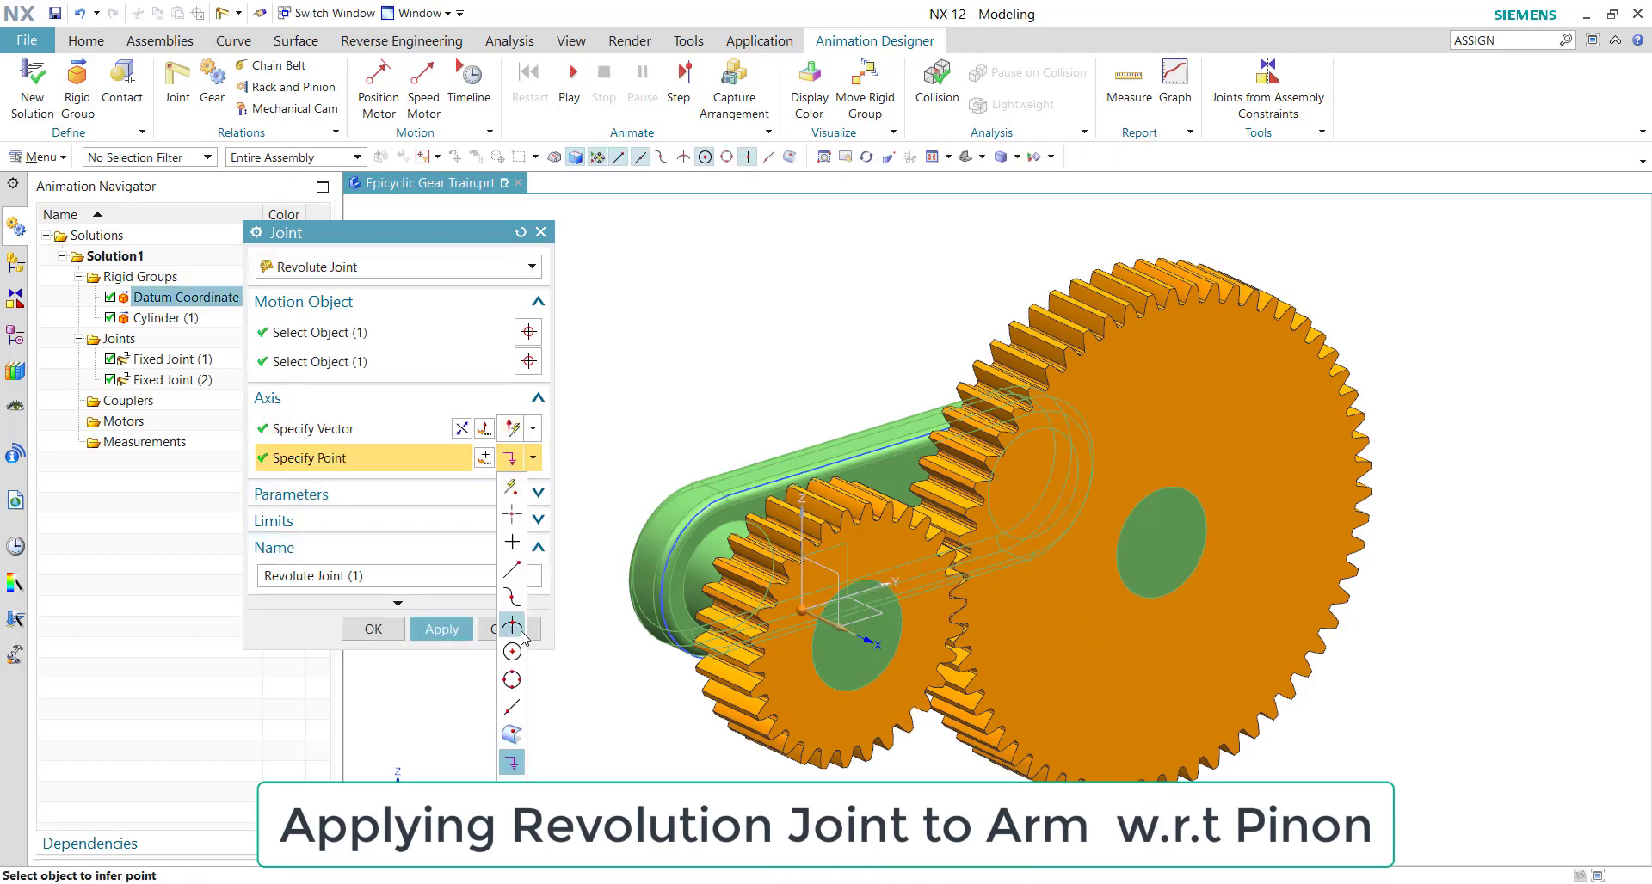
pyautogui.click(519, 639)
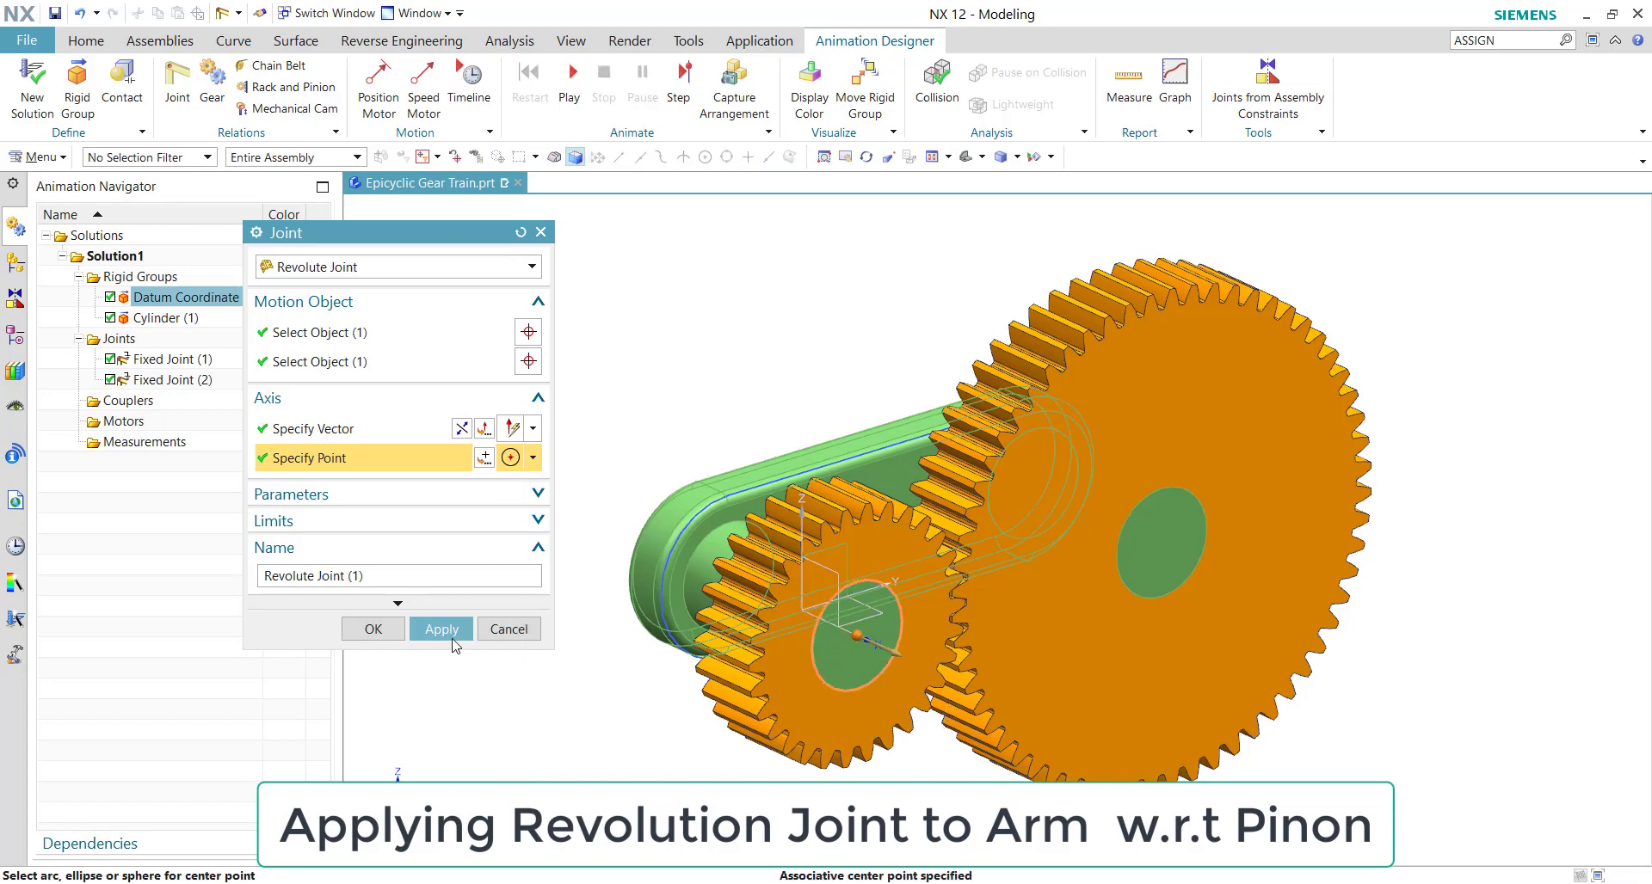
pyautogui.click(442, 637)
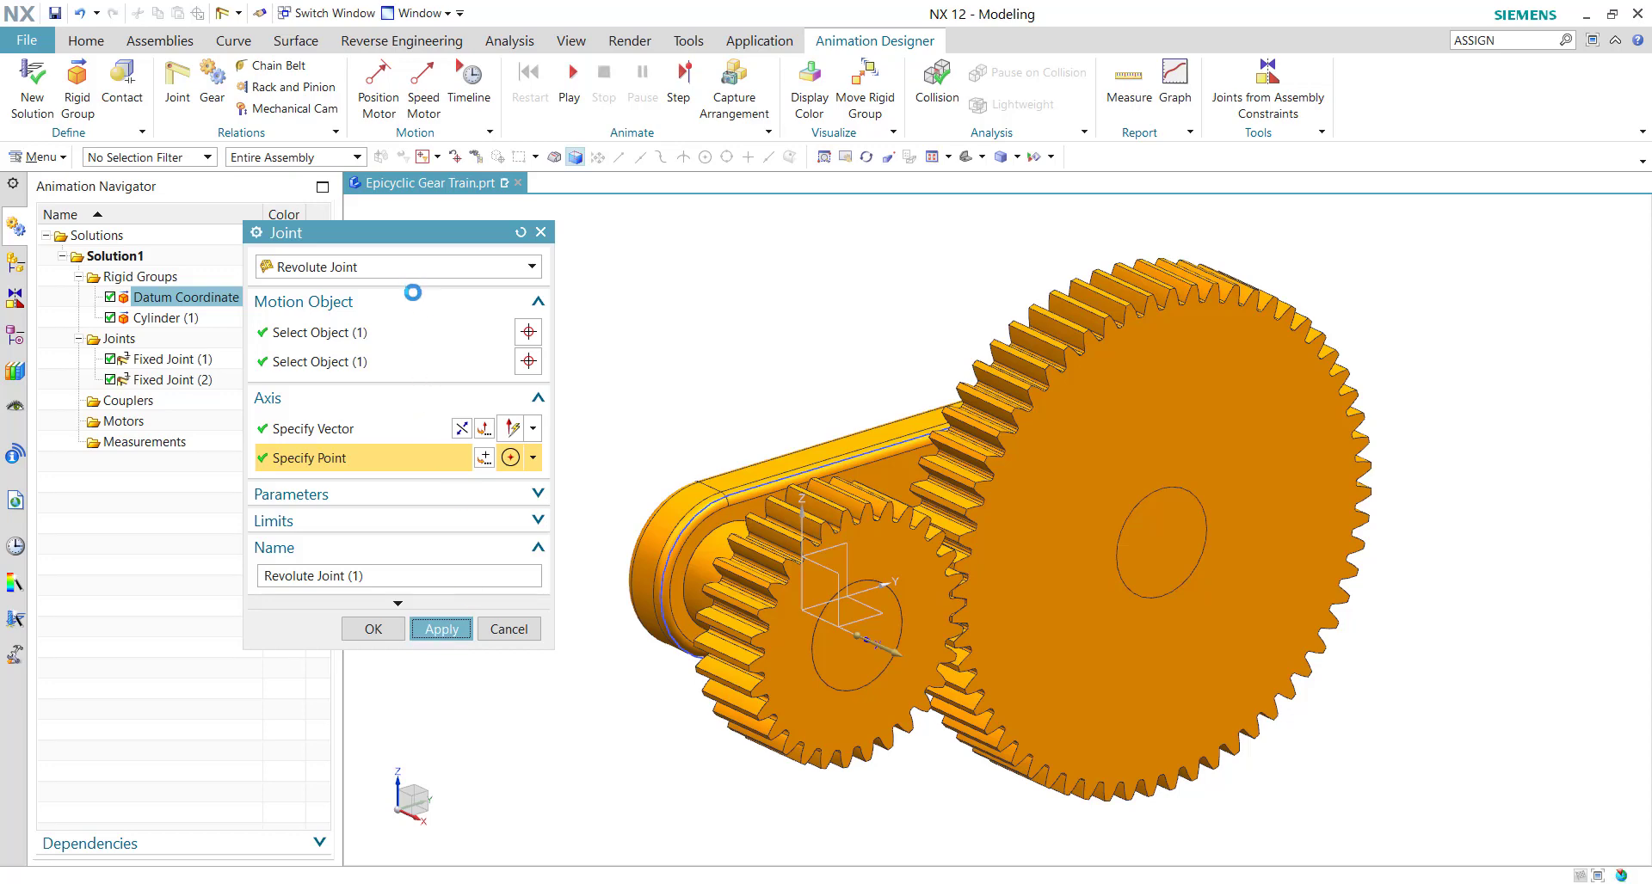
# Step: Create Revolute Joint (2) between large gear and arm, pivoting at the gear's centre about its axis
pyautogui.click(406, 276)
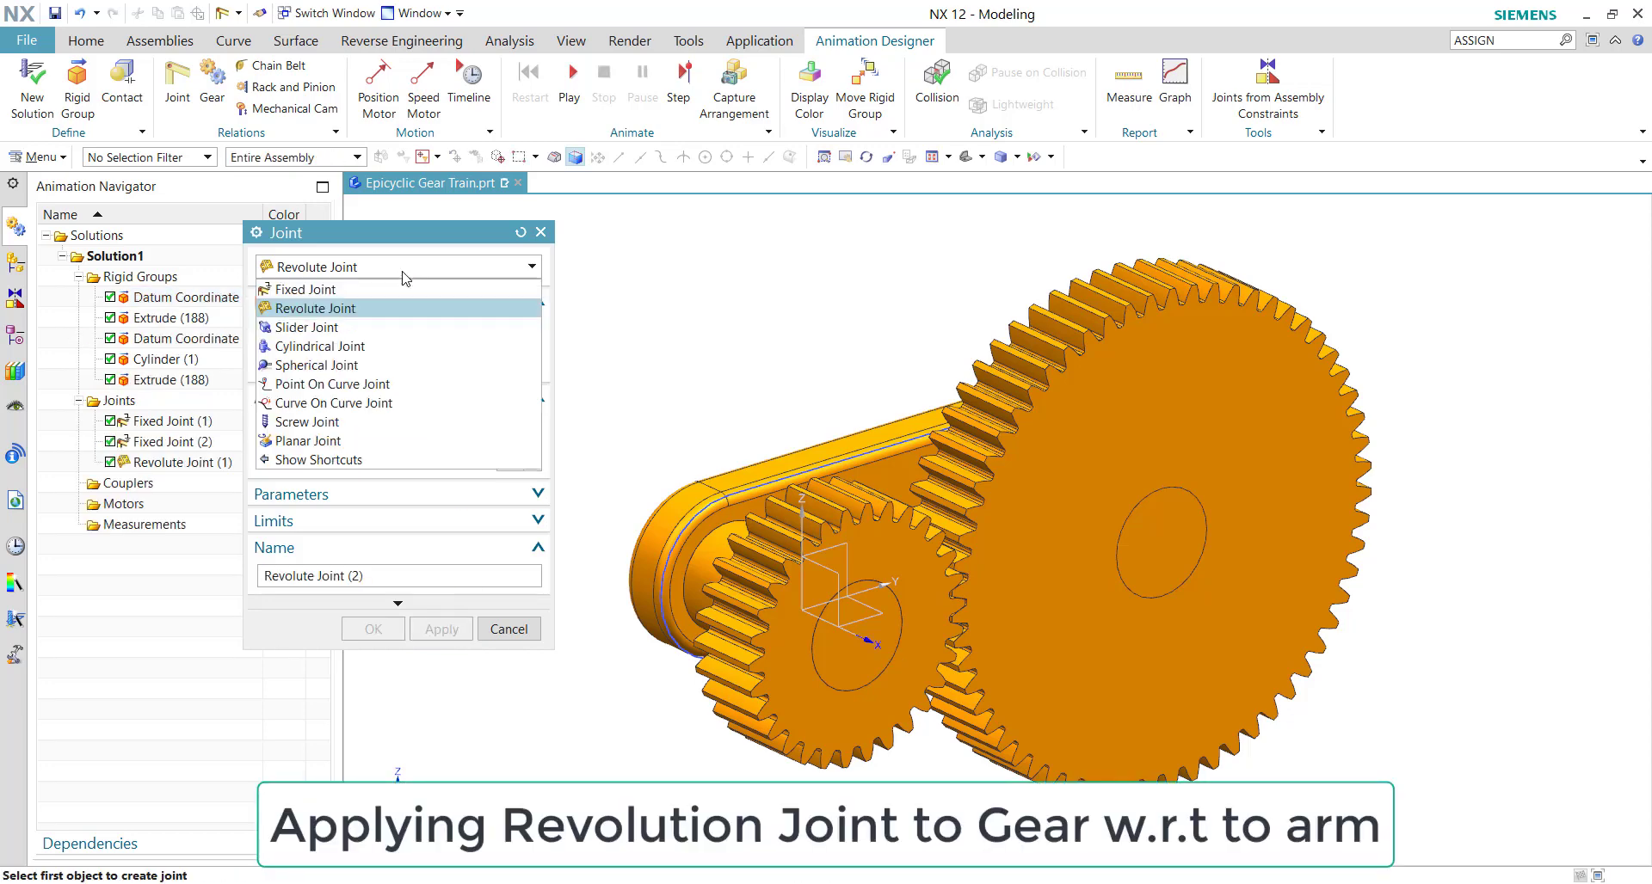
pyautogui.click(398, 308)
pyautogui.click(1101, 361)
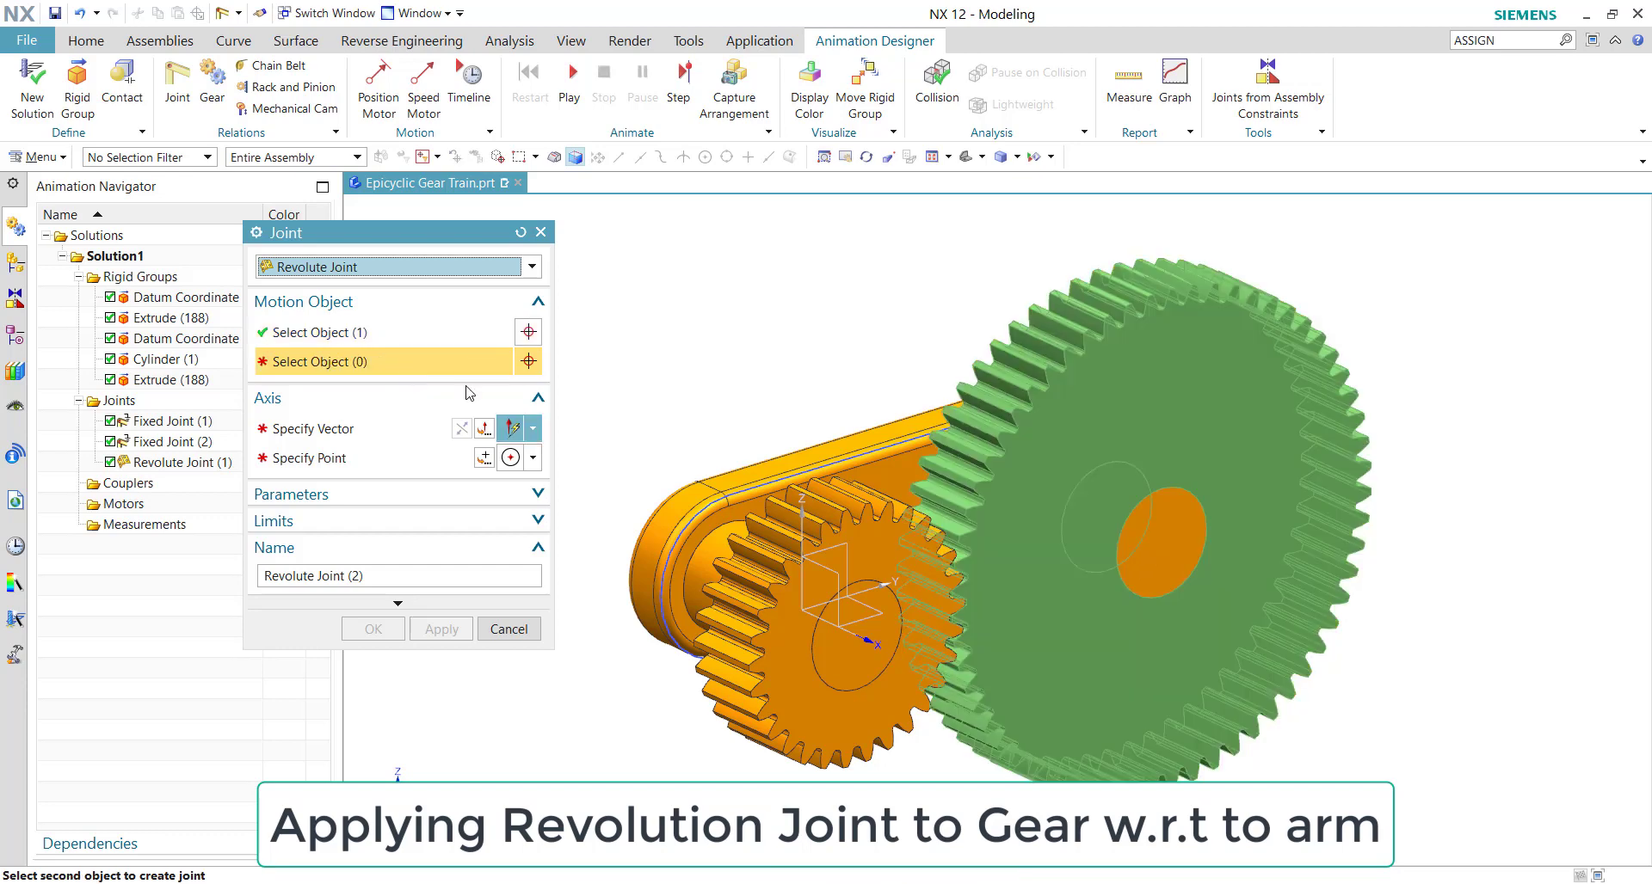
pyautogui.click(878, 643)
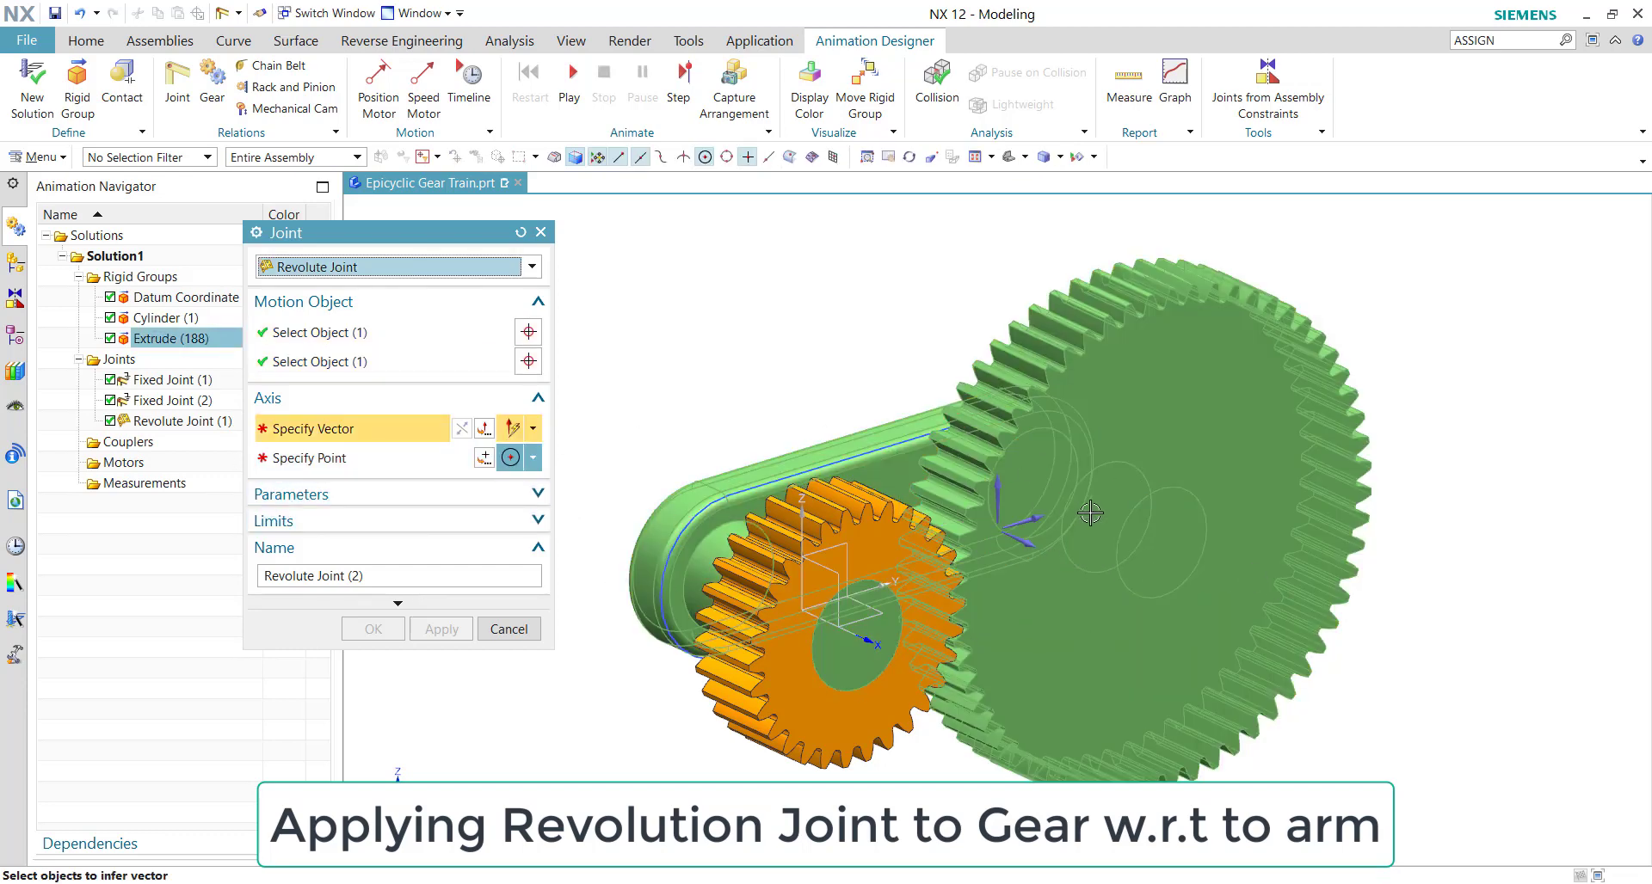
pyautogui.click(808, 556)
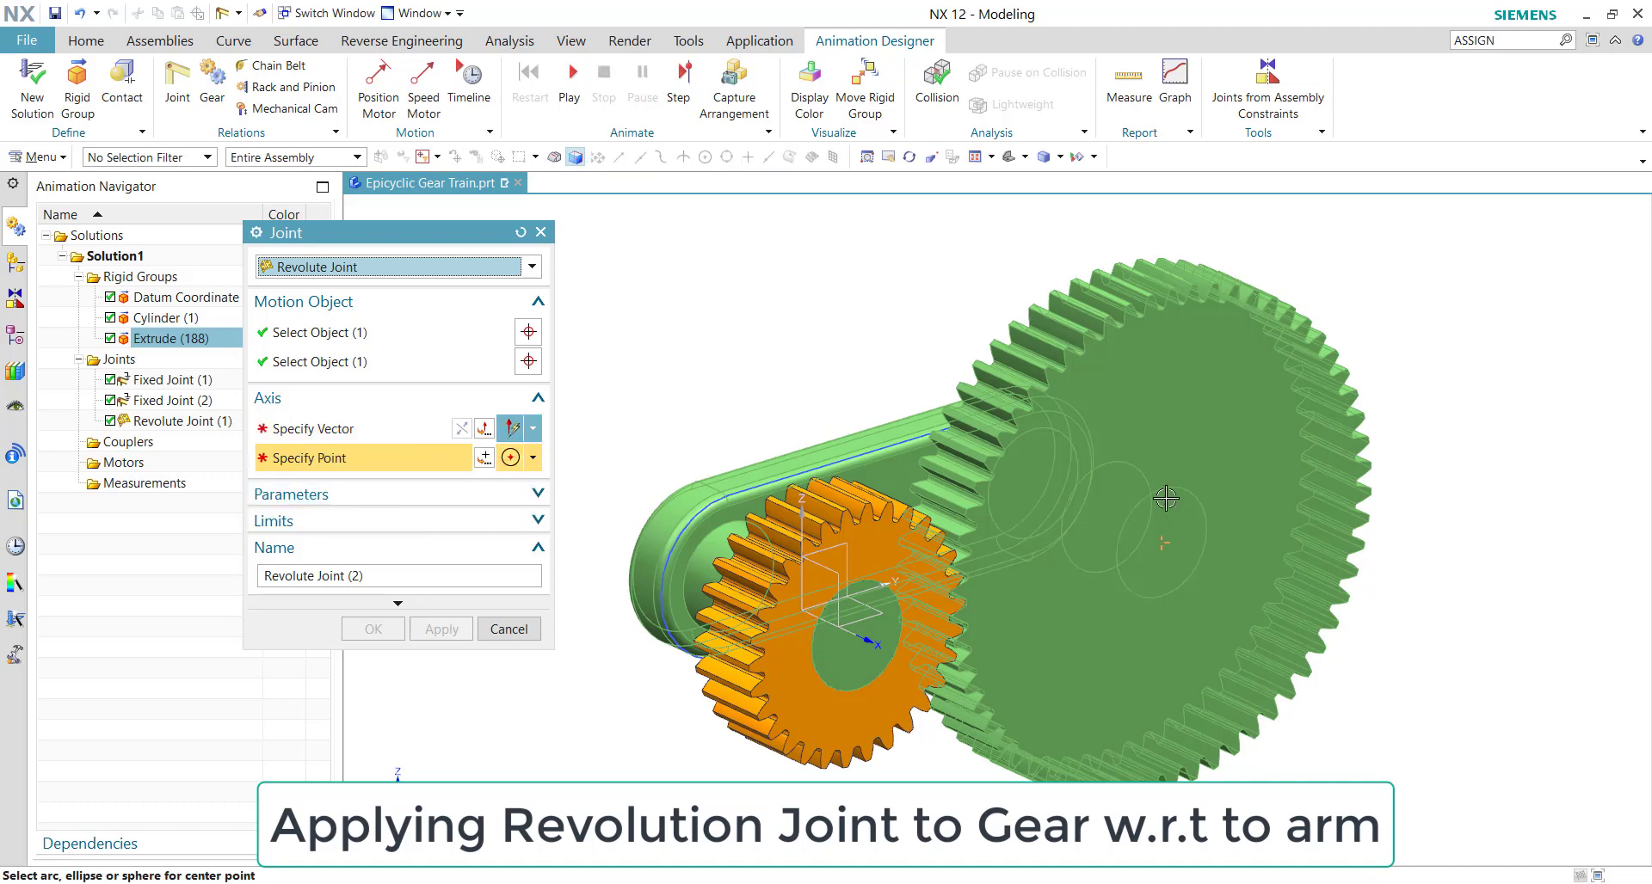
pyautogui.click(1218, 516)
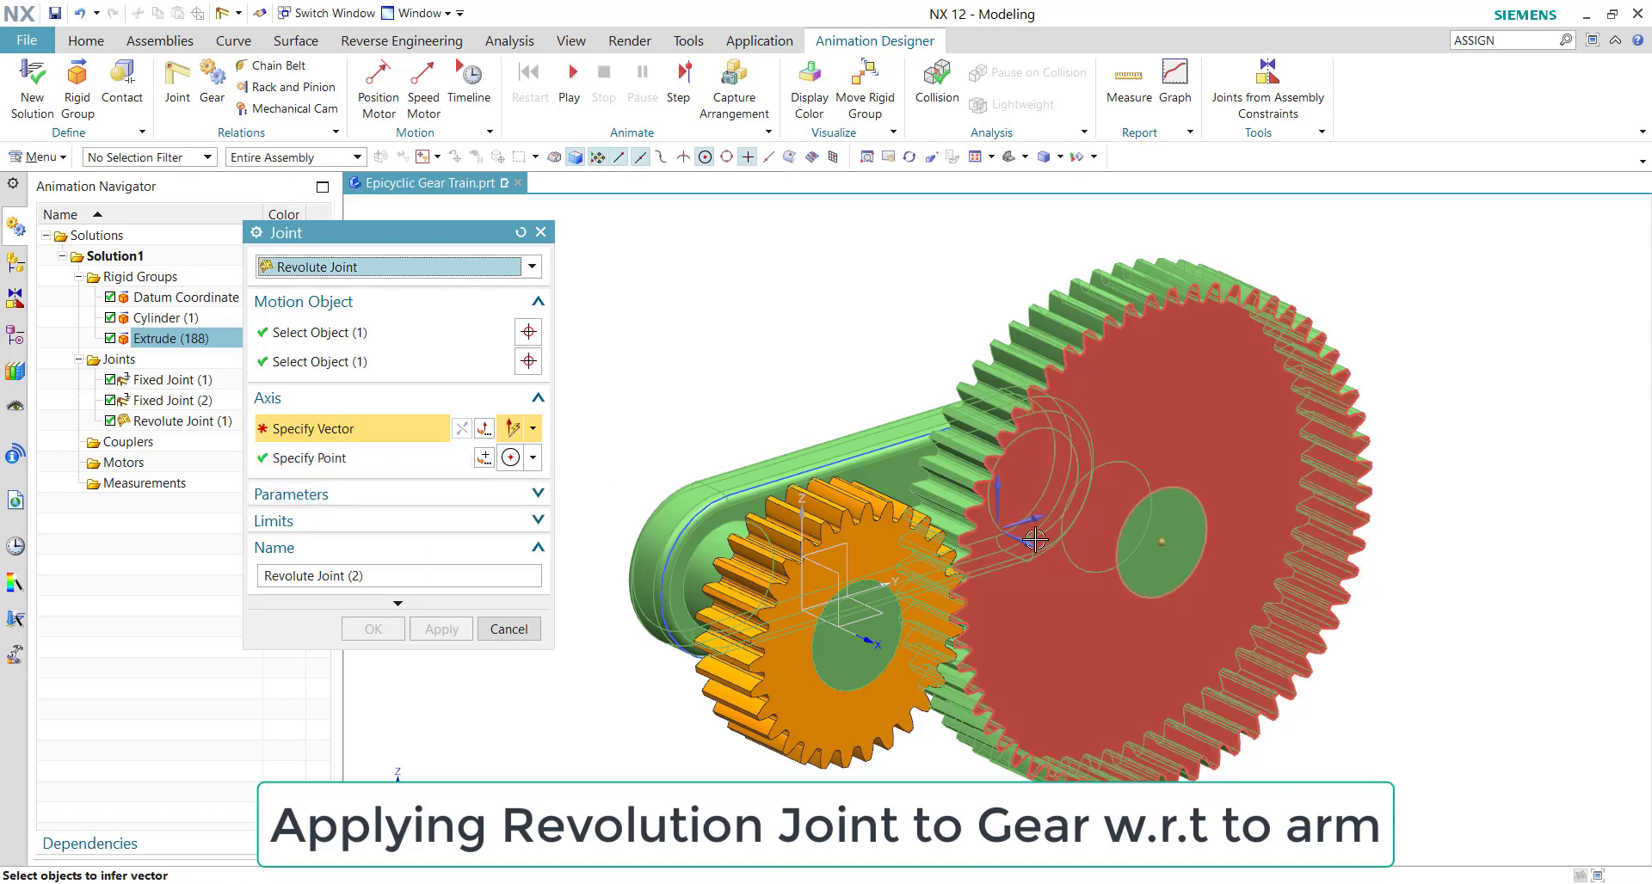
pyautogui.click(1060, 561)
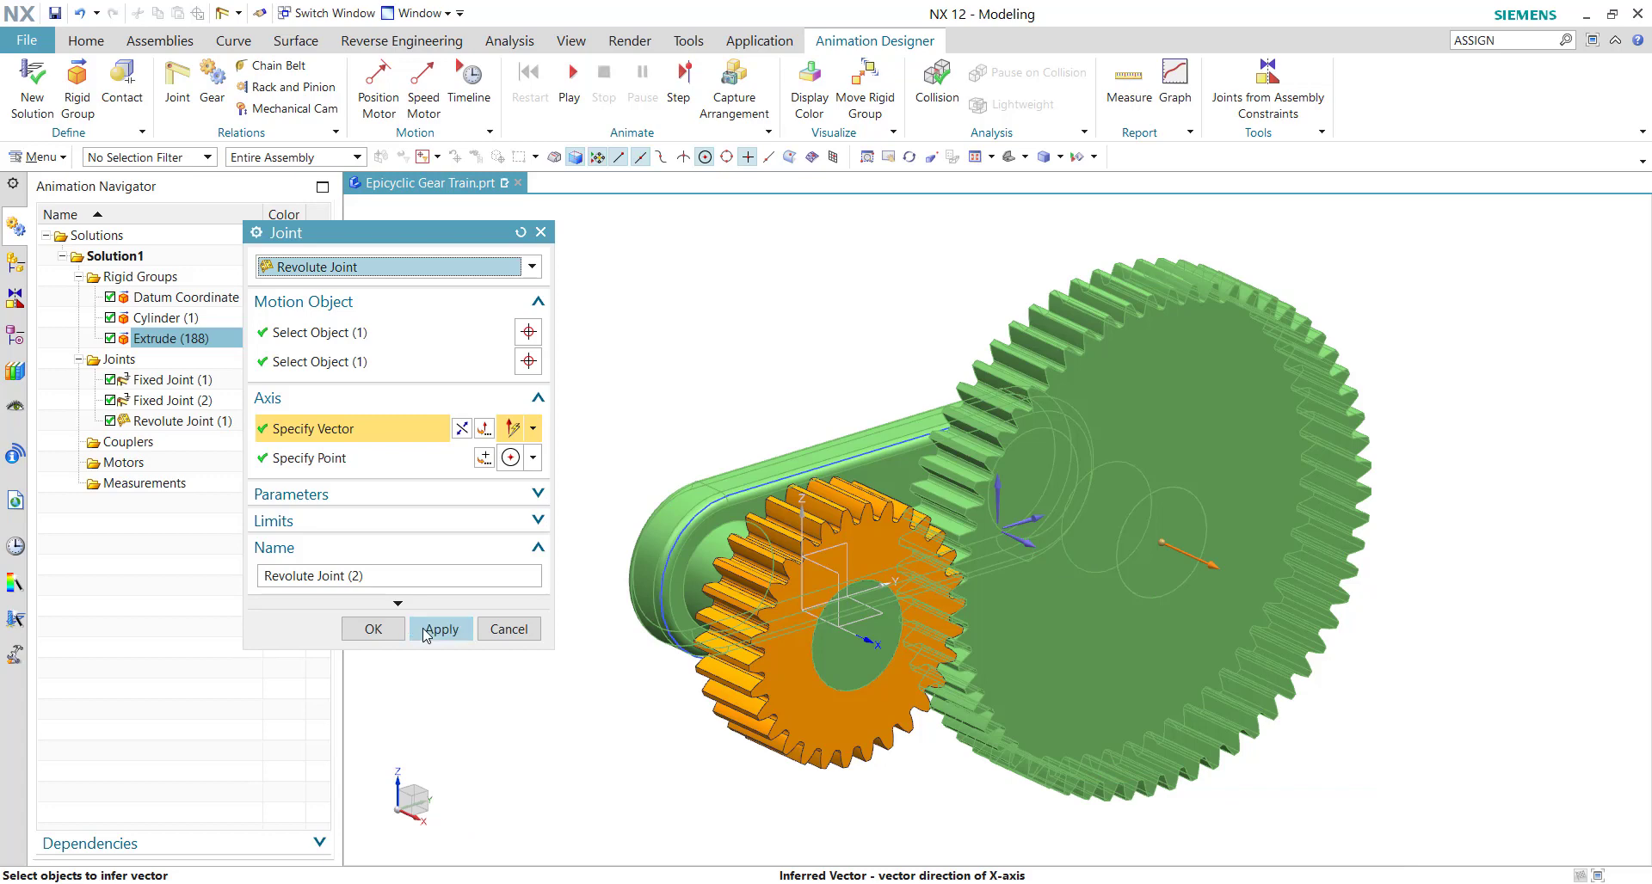
pyautogui.click(439, 629)
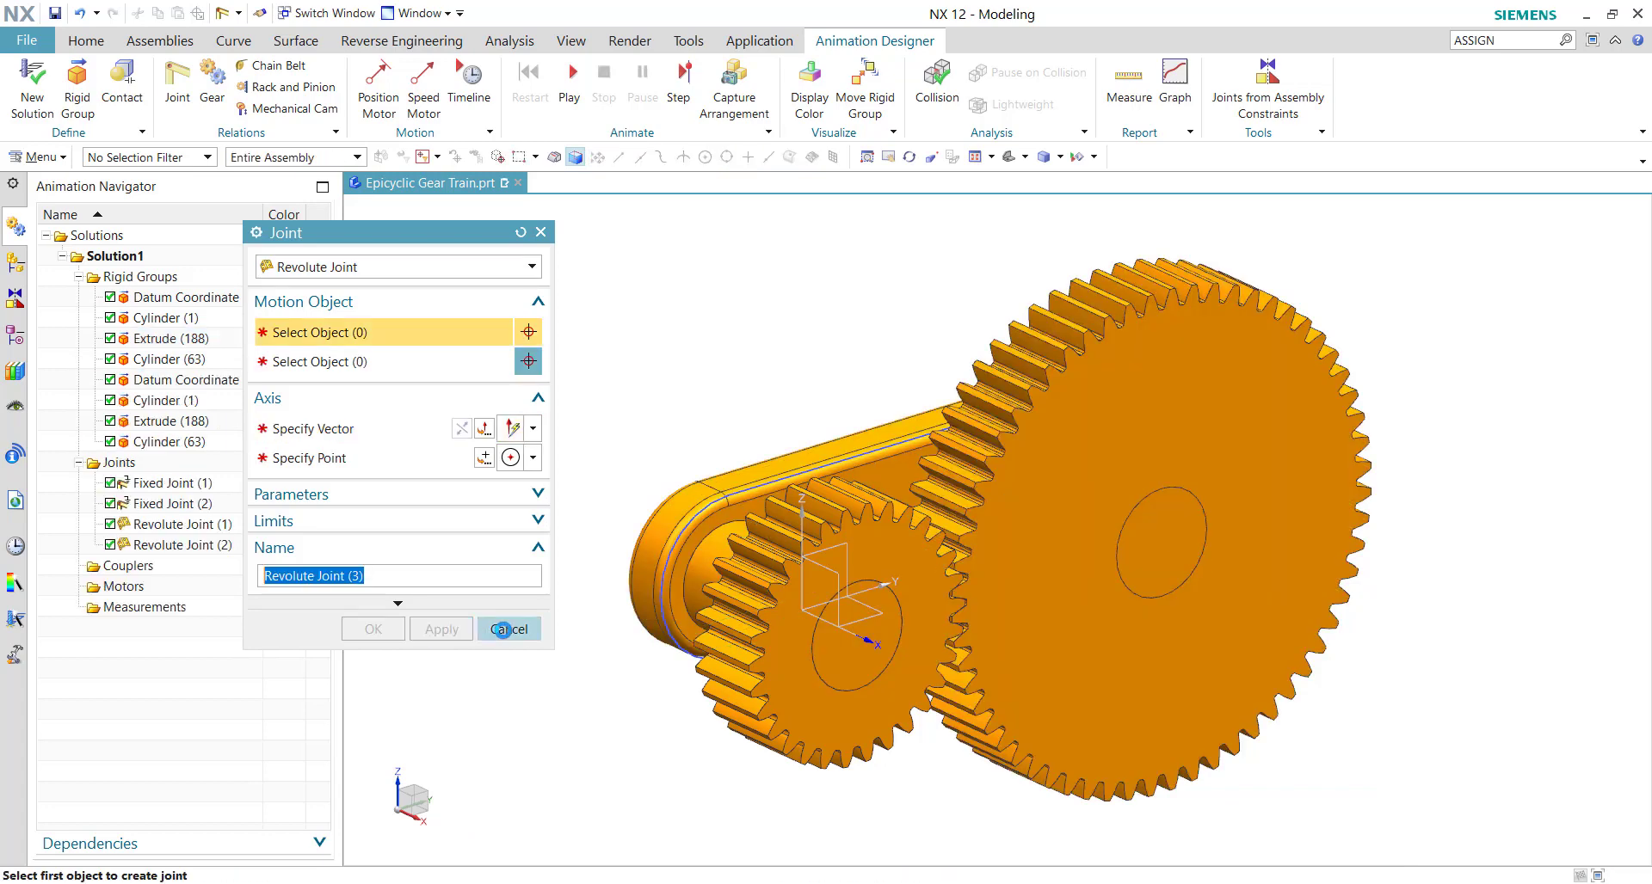
pyautogui.click(501, 629)
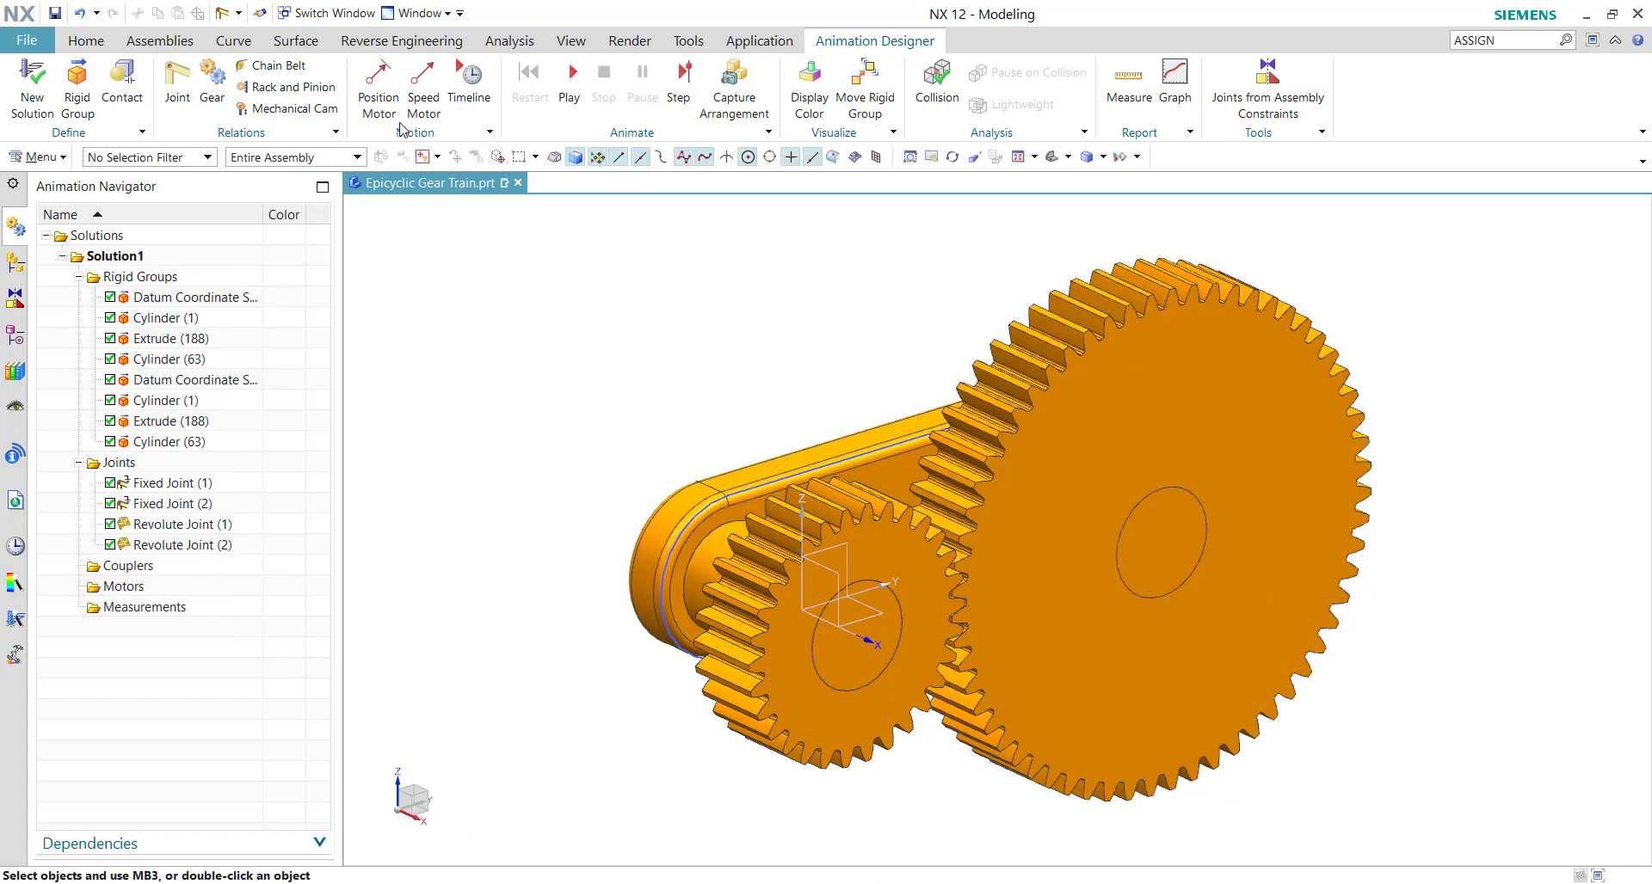
# Step: Add Speed Motor (1) driving Revolute Joint (1) at 5 rev/min
pyautogui.click(430, 117)
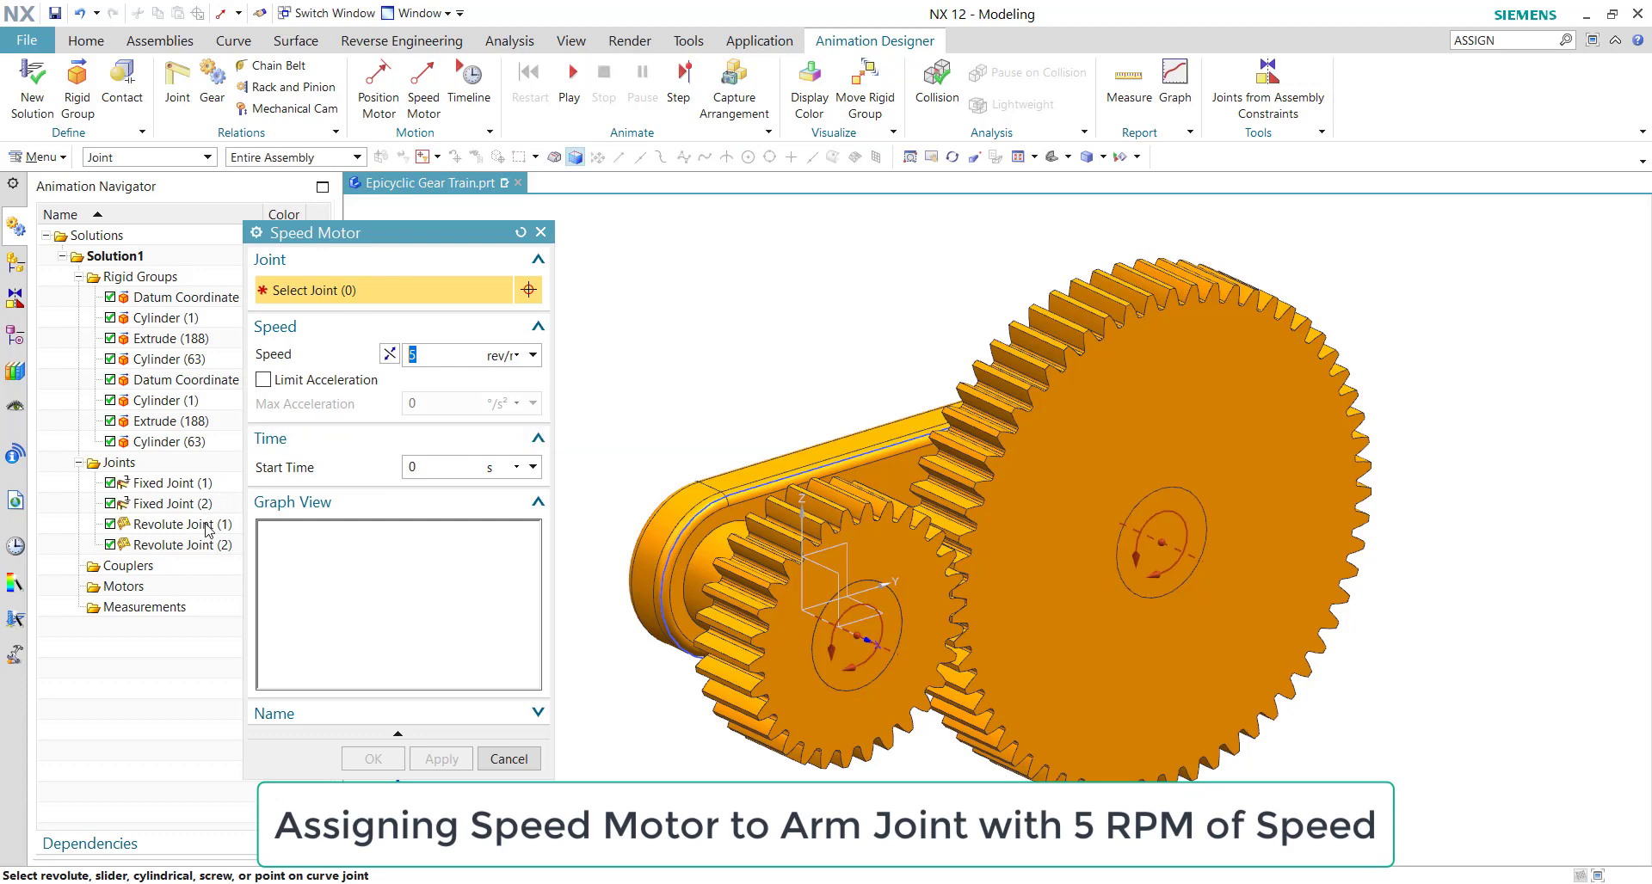
pyautogui.click(533, 503)
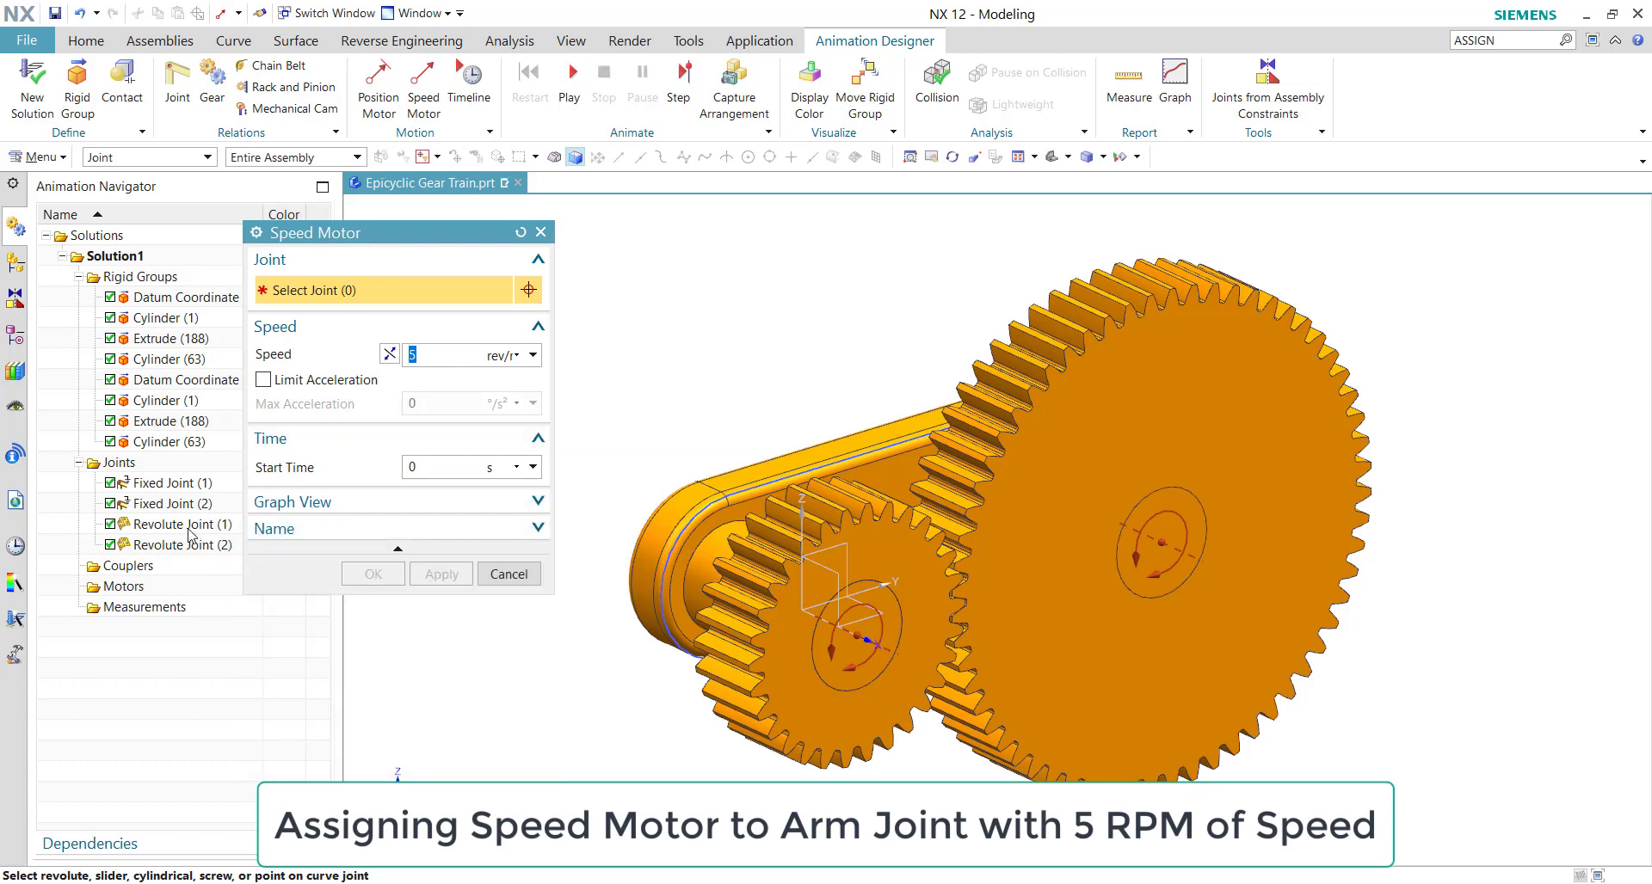
pyautogui.click(180, 527)
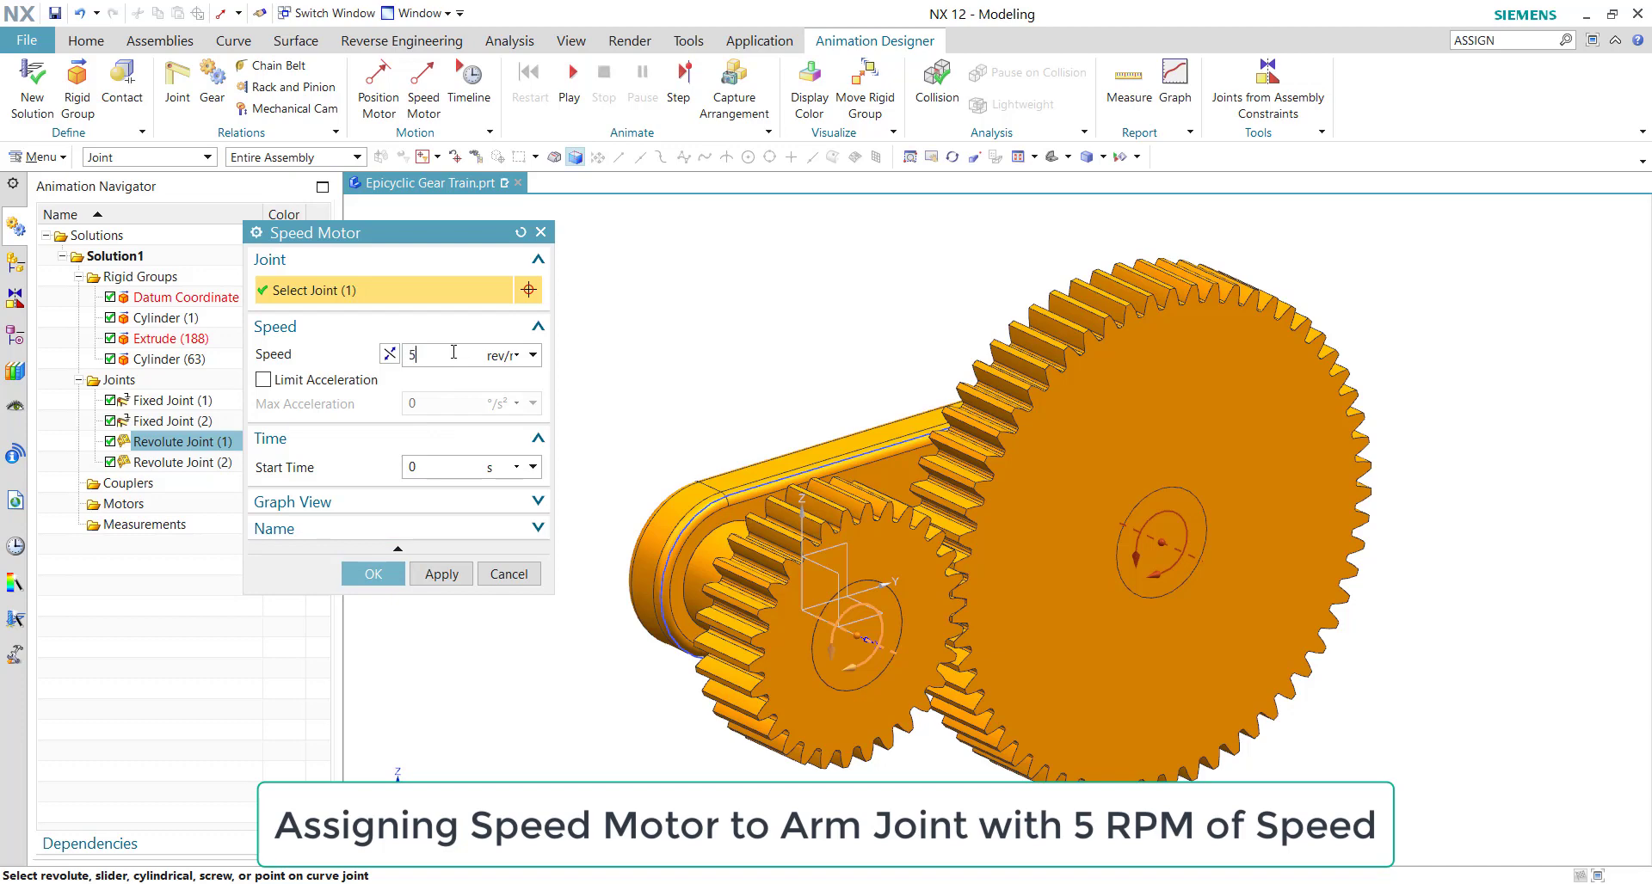
pyautogui.click(373, 575)
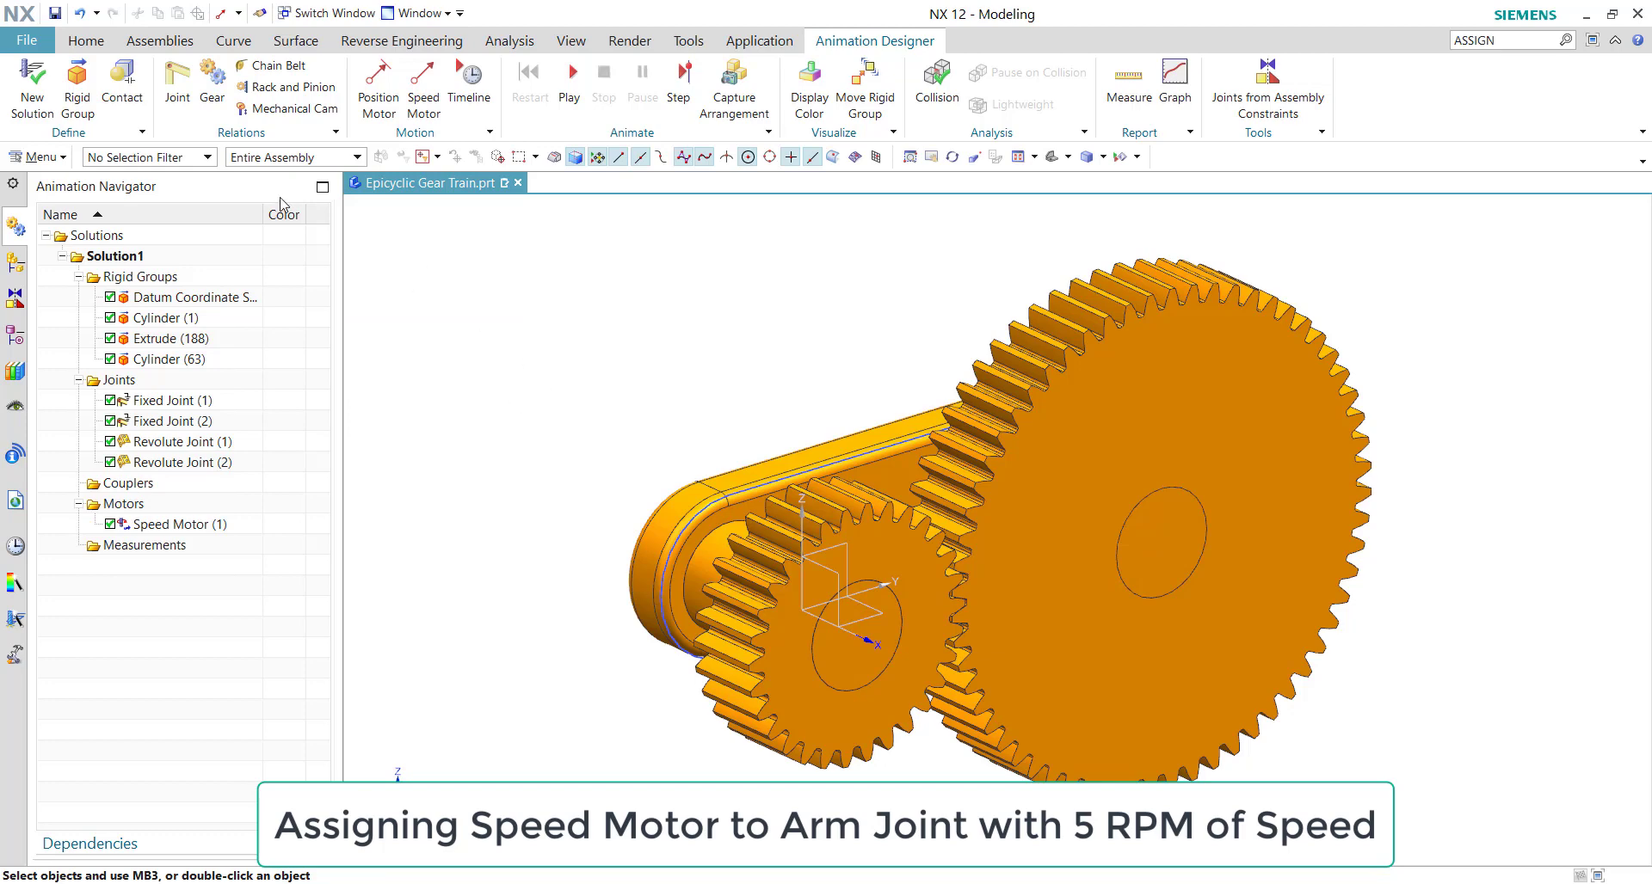
# Step: Gear Revolute Joint (2) as an inner gear at ratio 2, then play and stop the animation
pyautogui.click(203, 458)
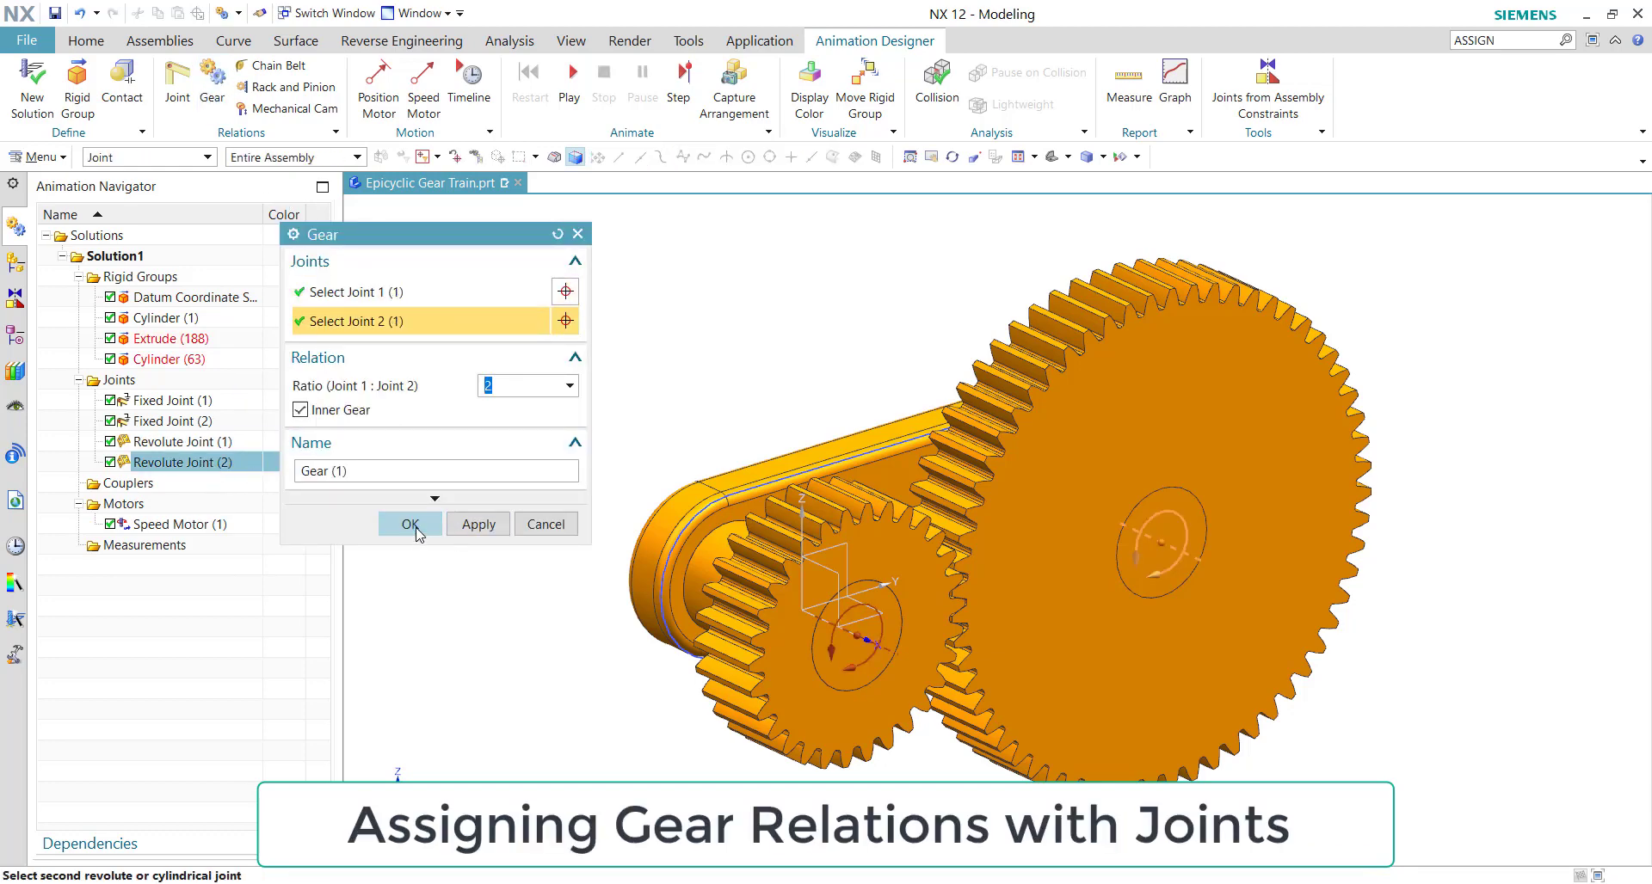
pyautogui.click(410, 524)
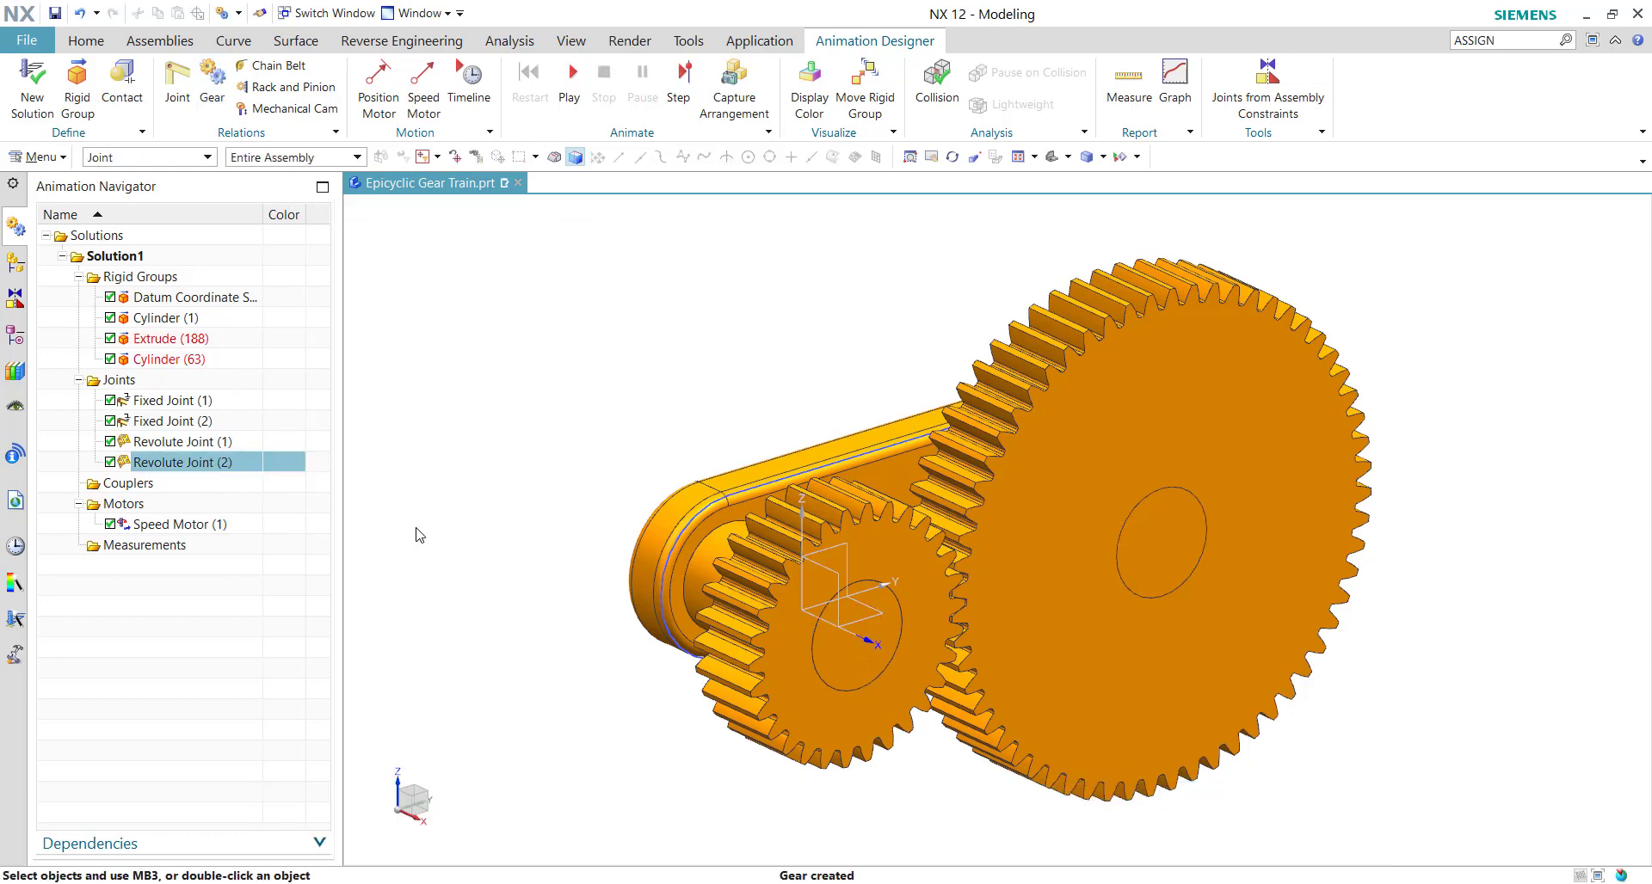
pyautogui.click(575, 102)
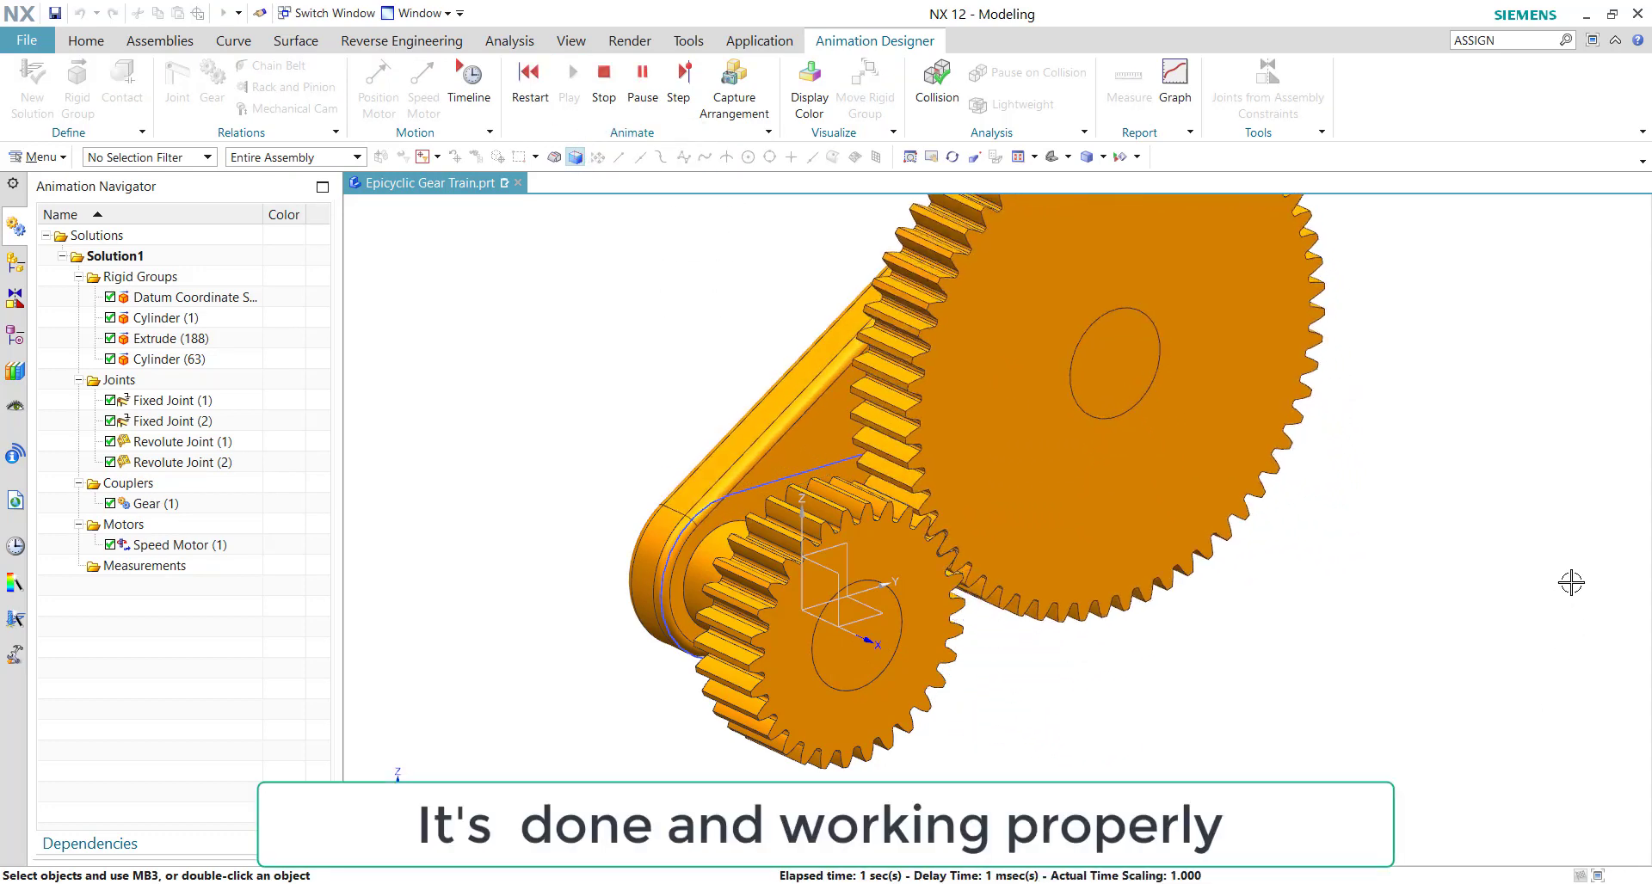
pyautogui.scroll(-3, 1571, 583)
pyautogui.moveTo(1519, 556); pyautogui.dragTo(1433, 554, button='middle')
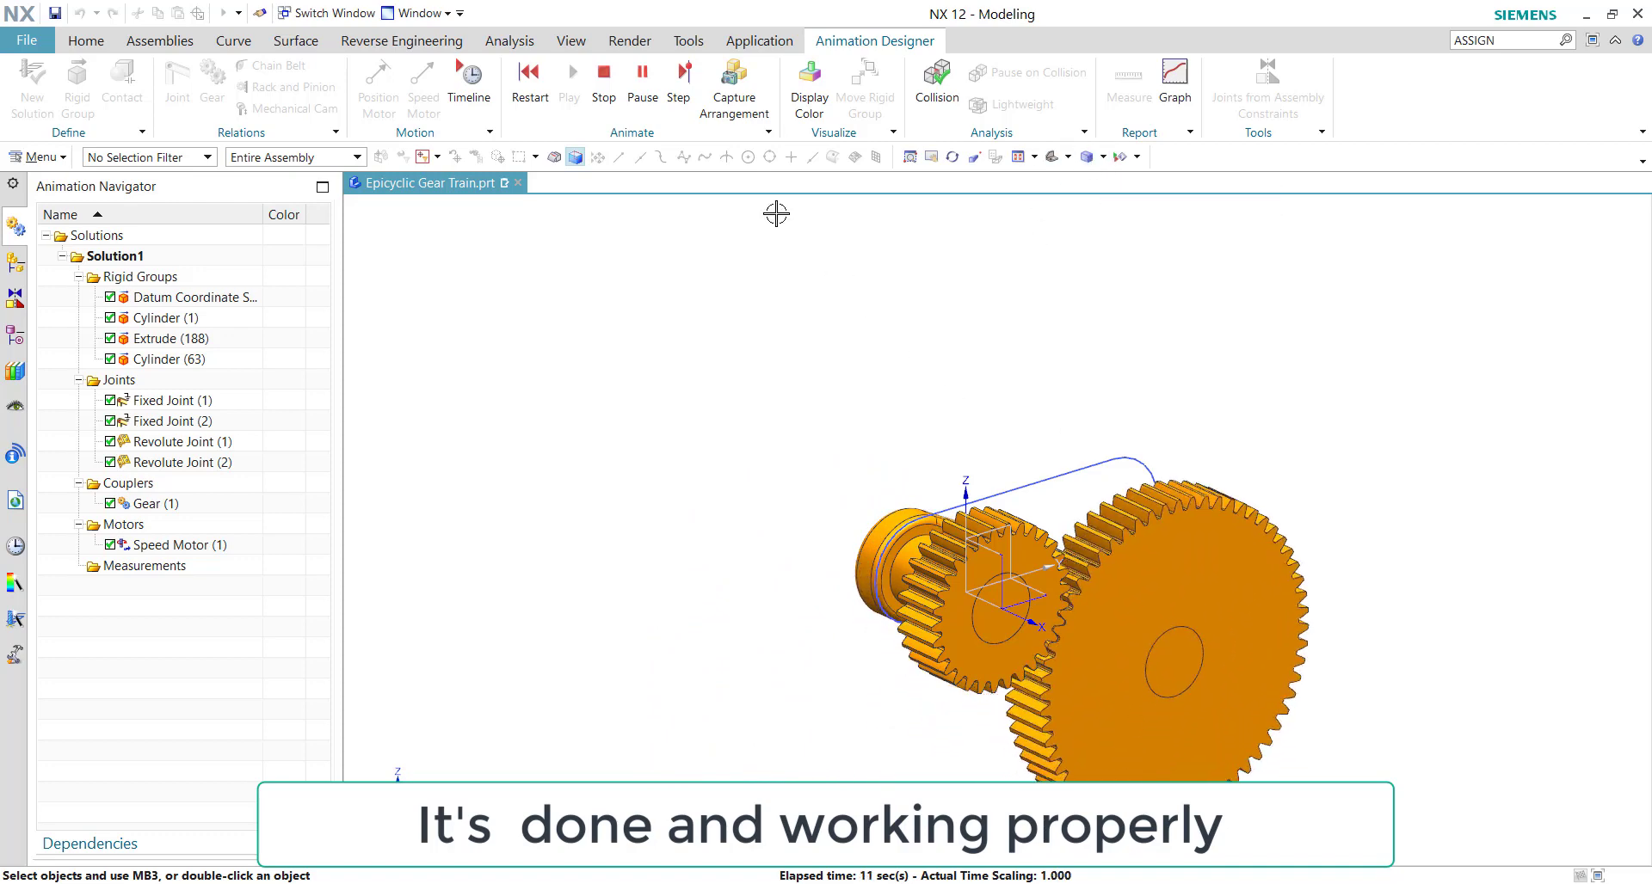
pyautogui.click(610, 101)
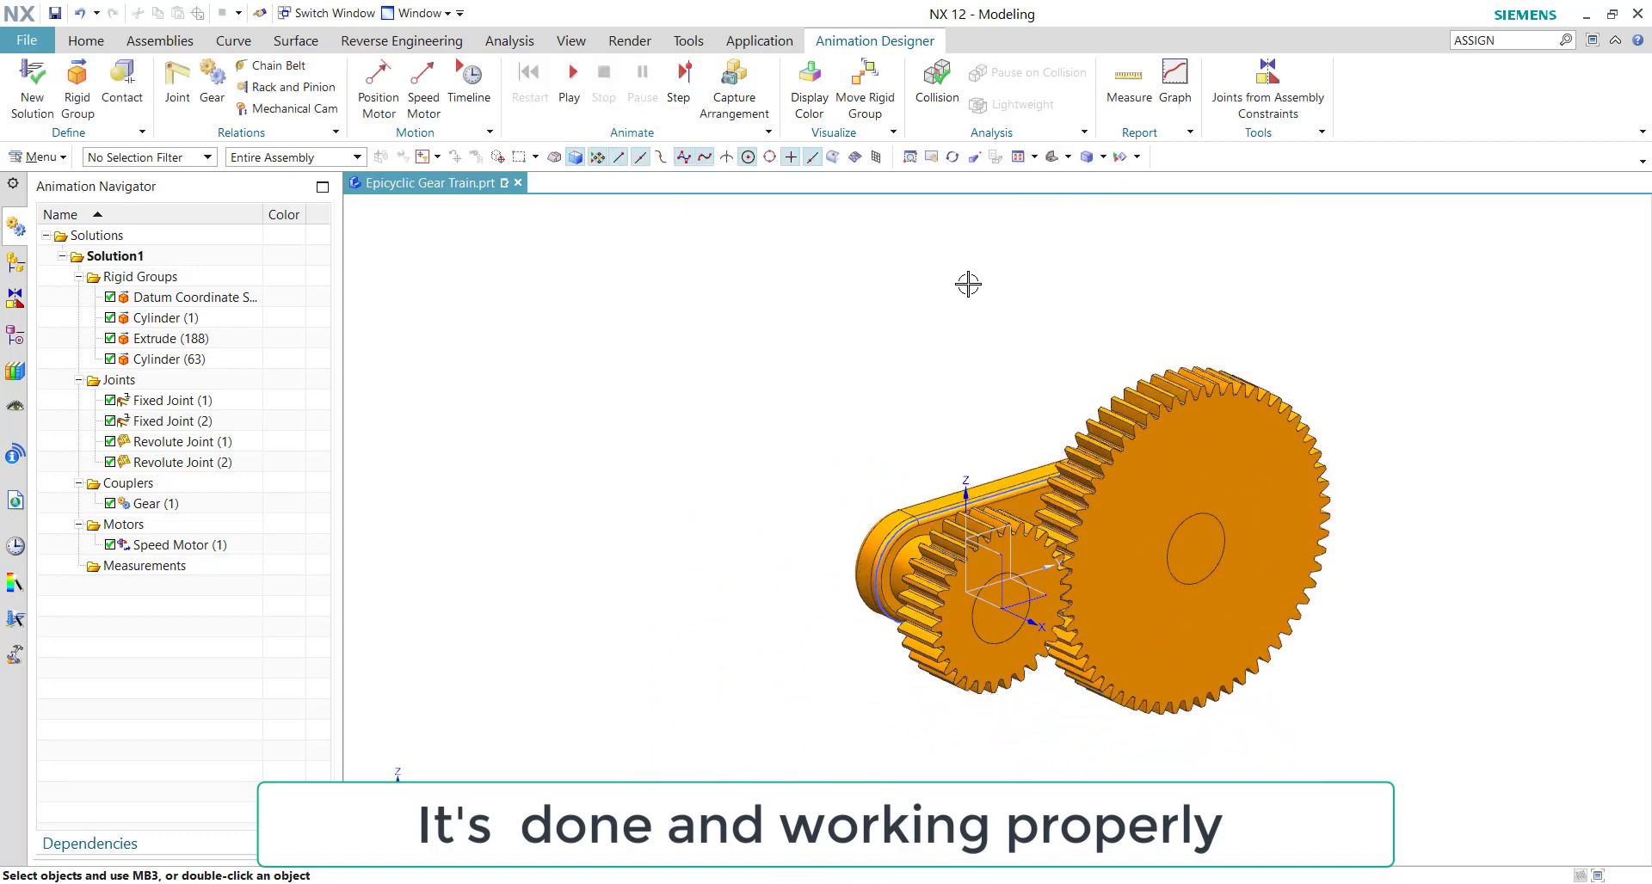
# Step: Colour the rigid groups: red pinion, green arm, magenta large gear, then reframe the view
pyautogui.scroll(2, 1081, 244)
pyautogui.scroll(3, 1081, 245)
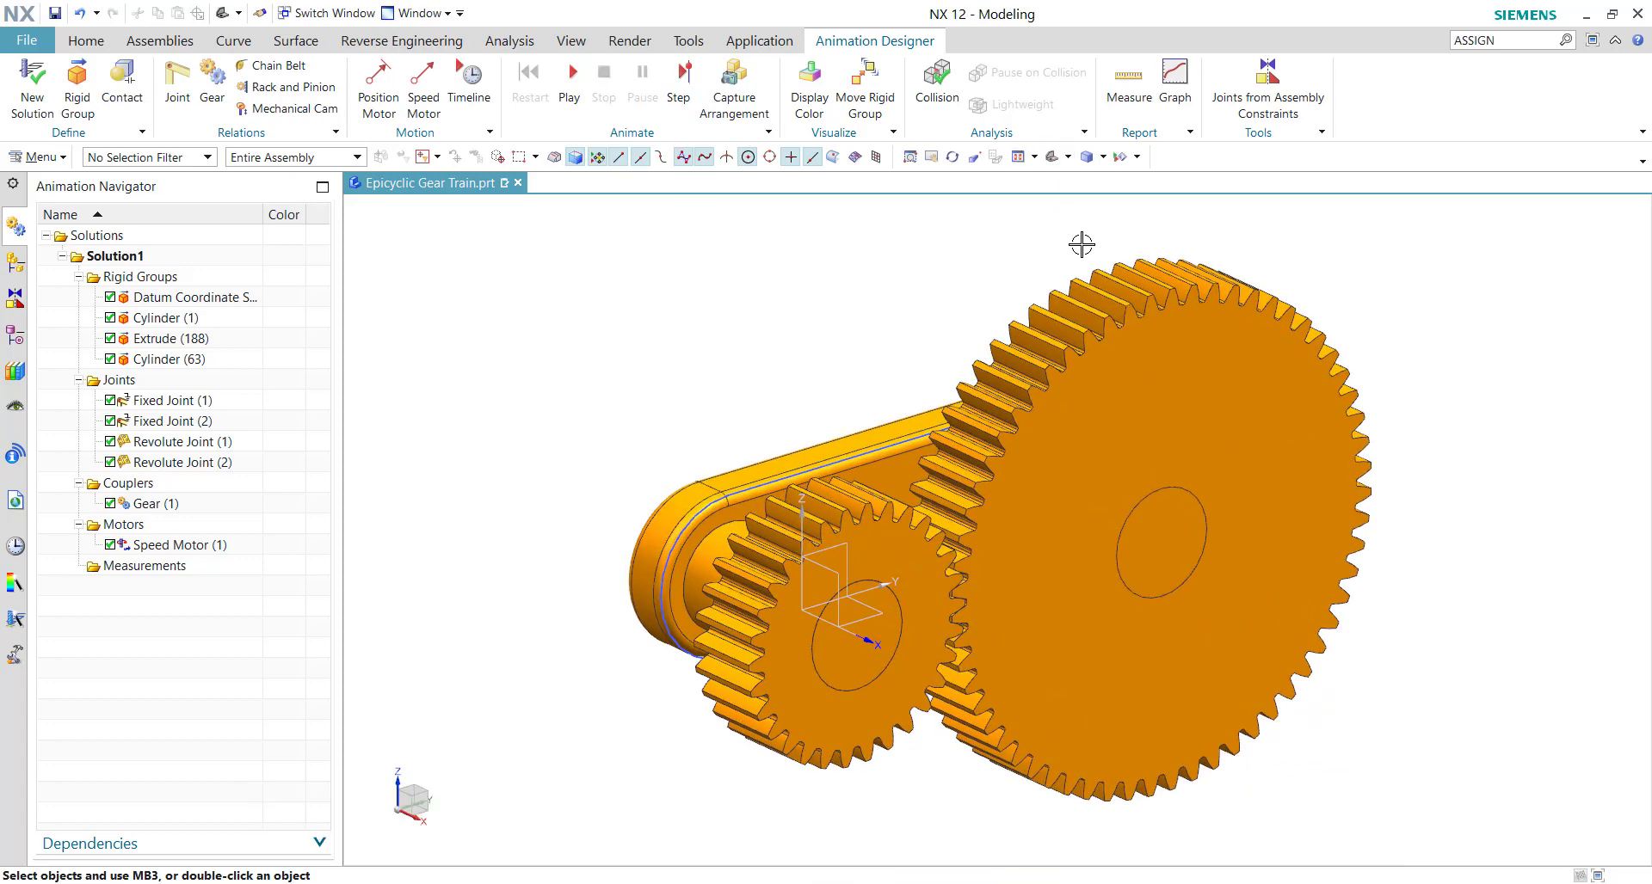
pyautogui.click(808, 100)
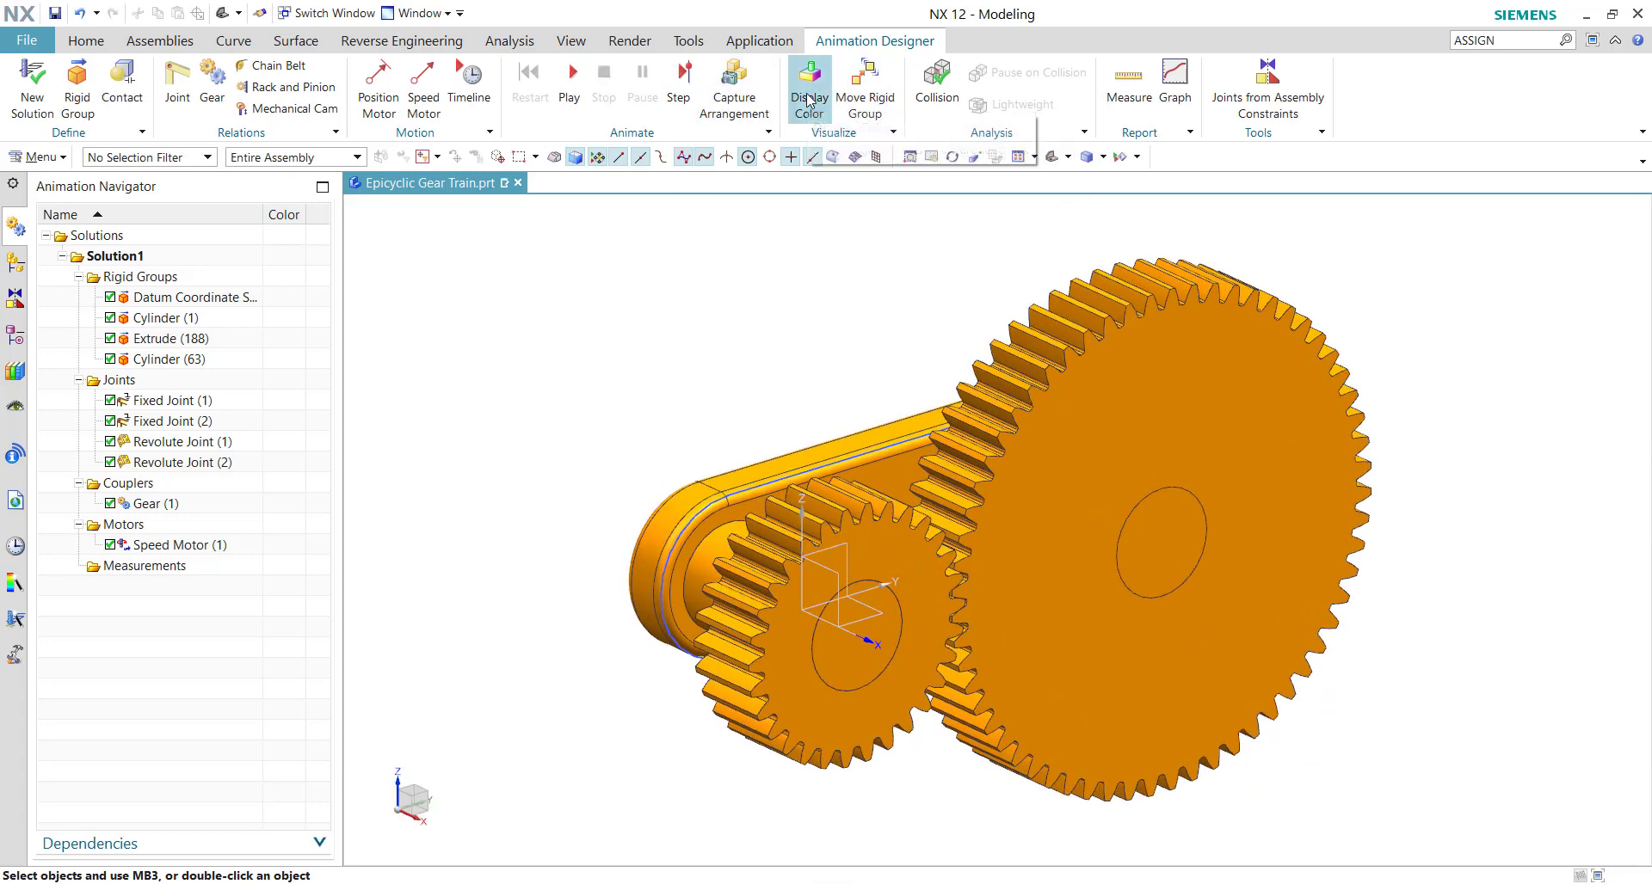
pyautogui.scroll(-1, 1474, 278)
pyautogui.scroll(-1, 1459, 310)
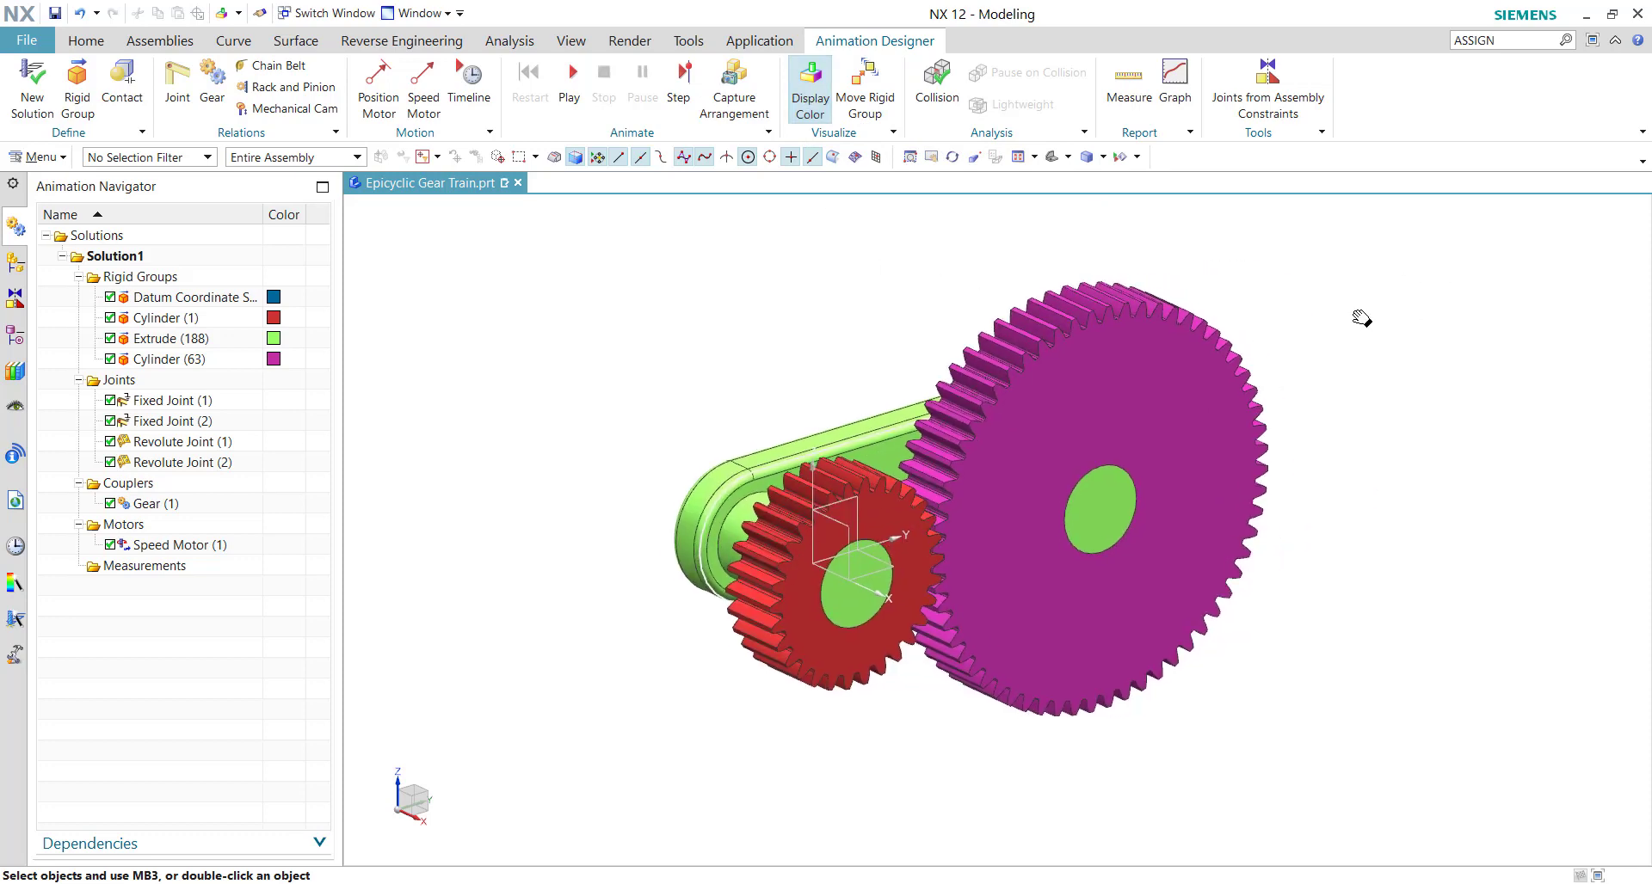
pyautogui.scroll(-2, 1361, 317)
pyautogui.scroll(-1, 1334, 314)
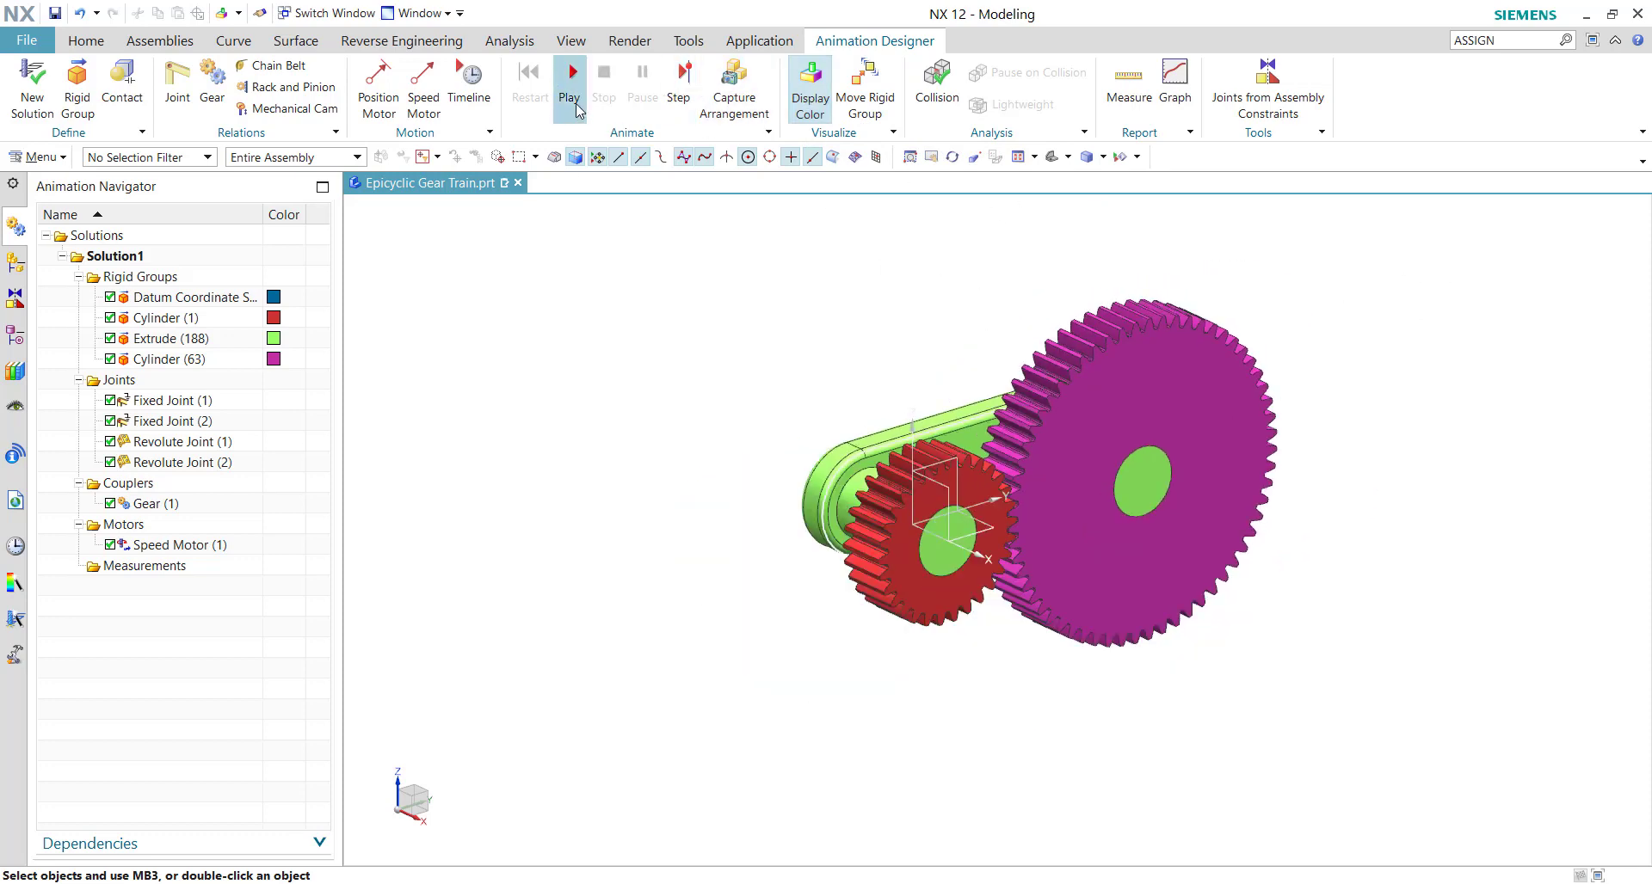
pyautogui.keyDown('shift'); pyautogui.moveTo(980, 309); pyautogui.dragTo(943, 363, button='middle'); pyautogui.keyUp('shift')
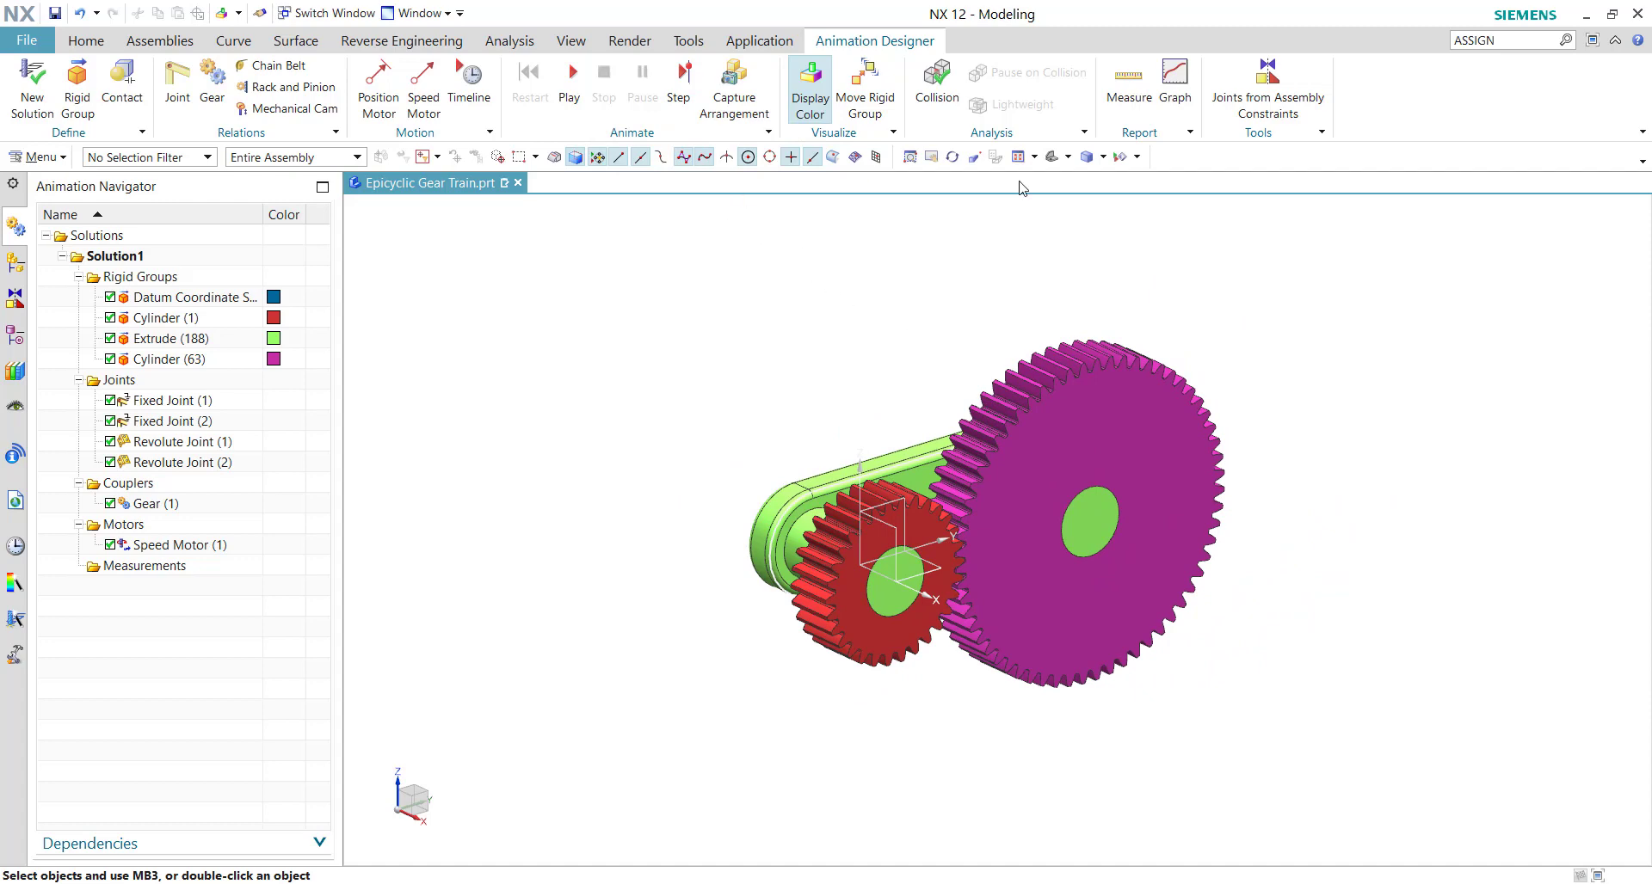
# Step: Hide all sketches and datum coordinate systems, then play the coloured animation for about 22 seconds
pyautogui.click(1122, 158)
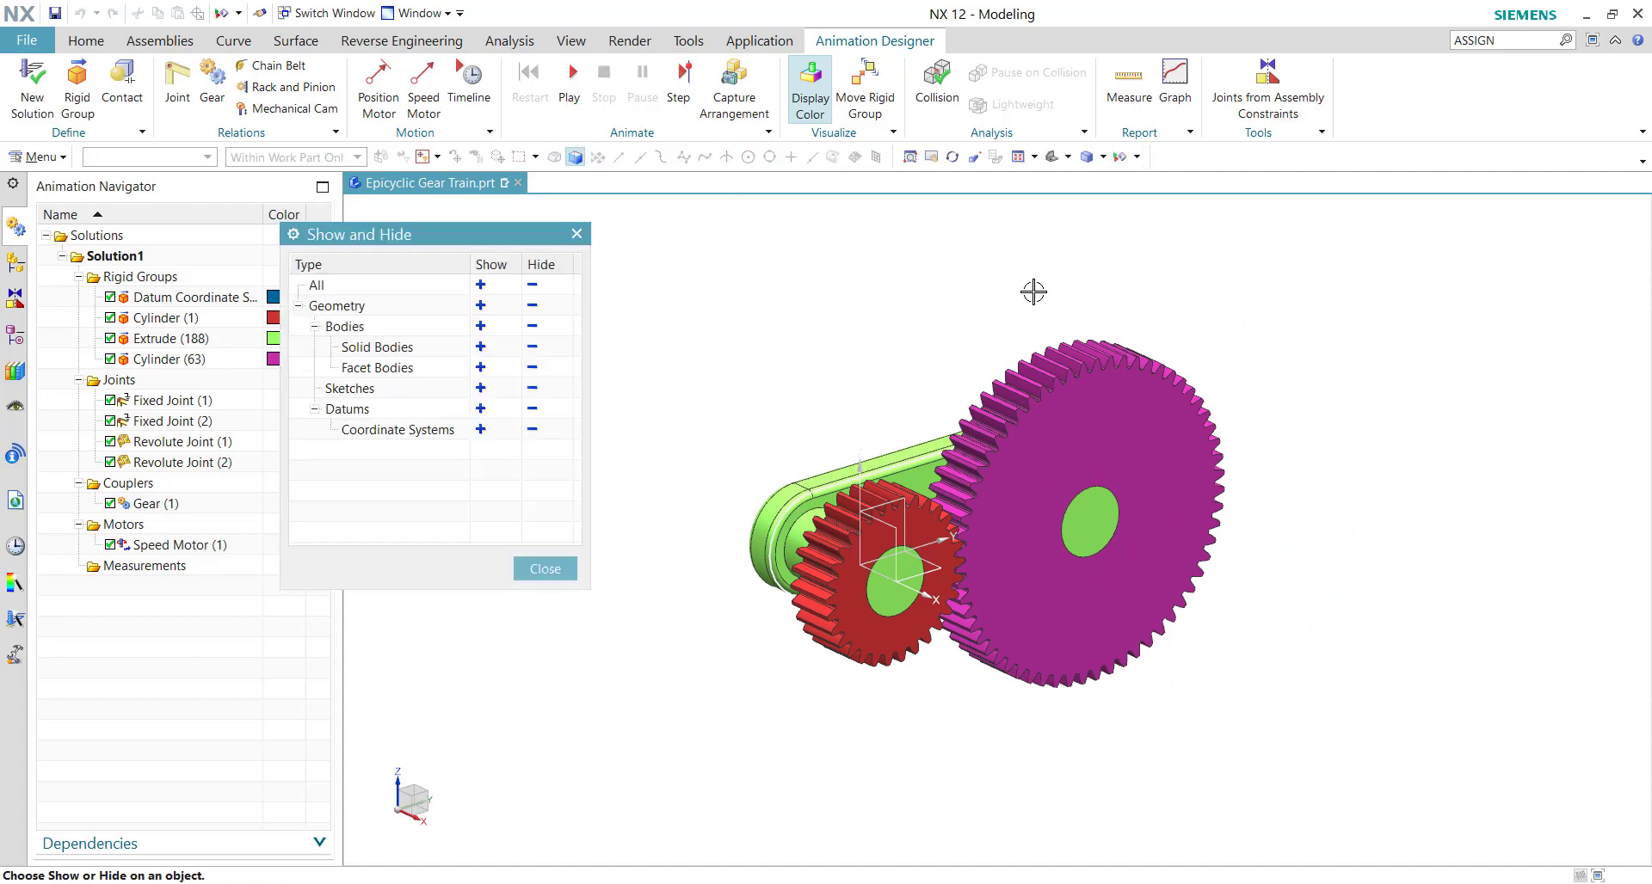
pyautogui.click(532, 388)
pyautogui.click(533, 409)
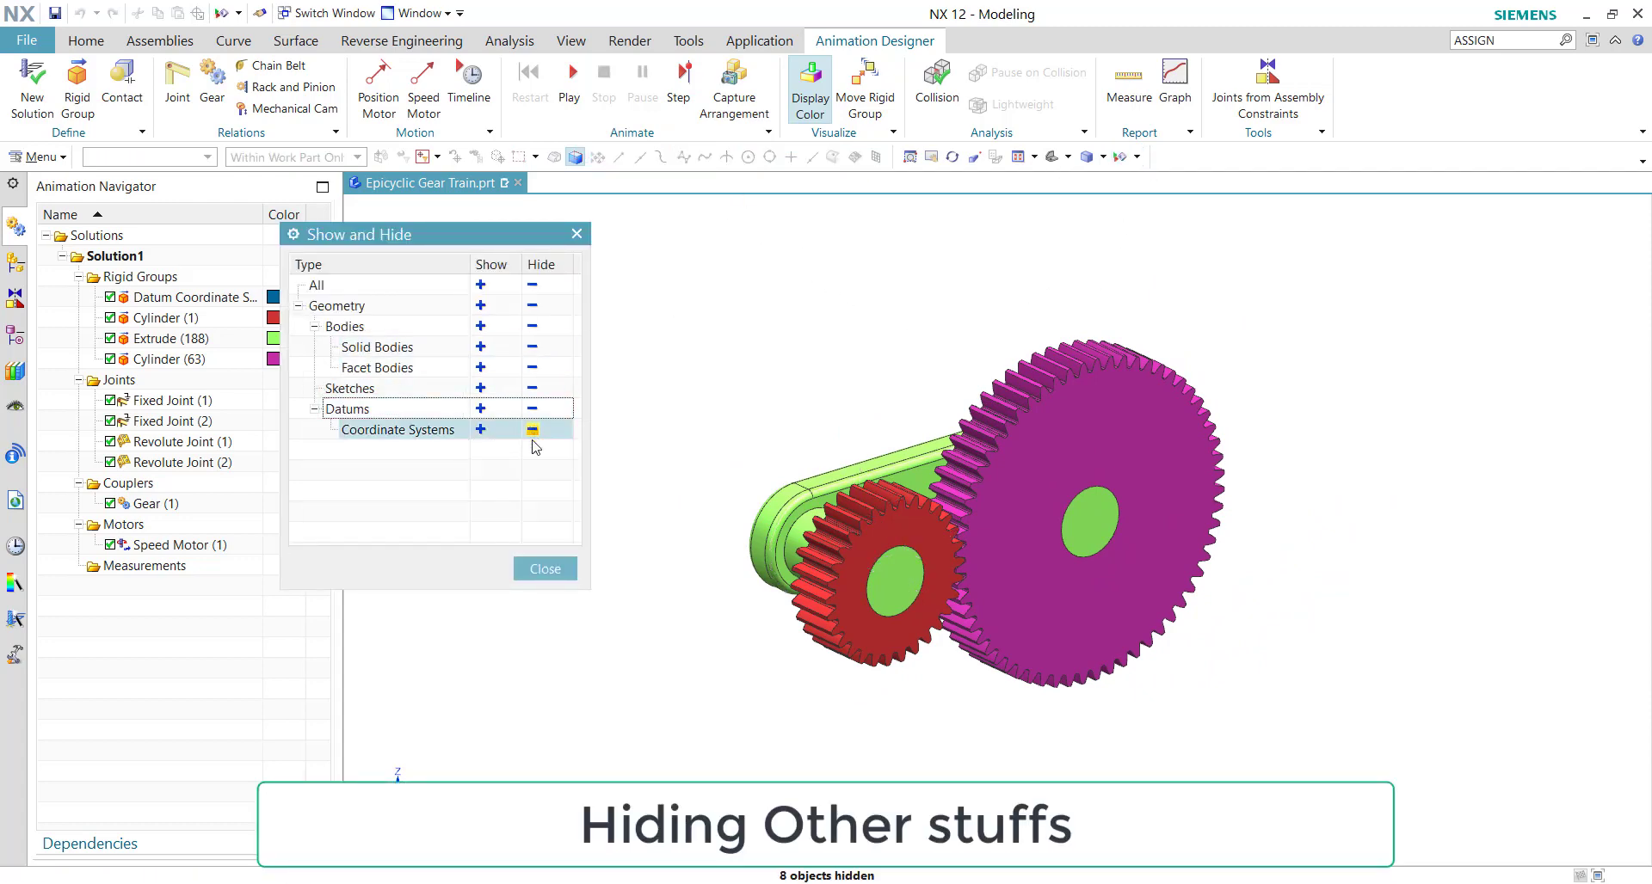
pyautogui.click(530, 571)
pyautogui.click(569, 99)
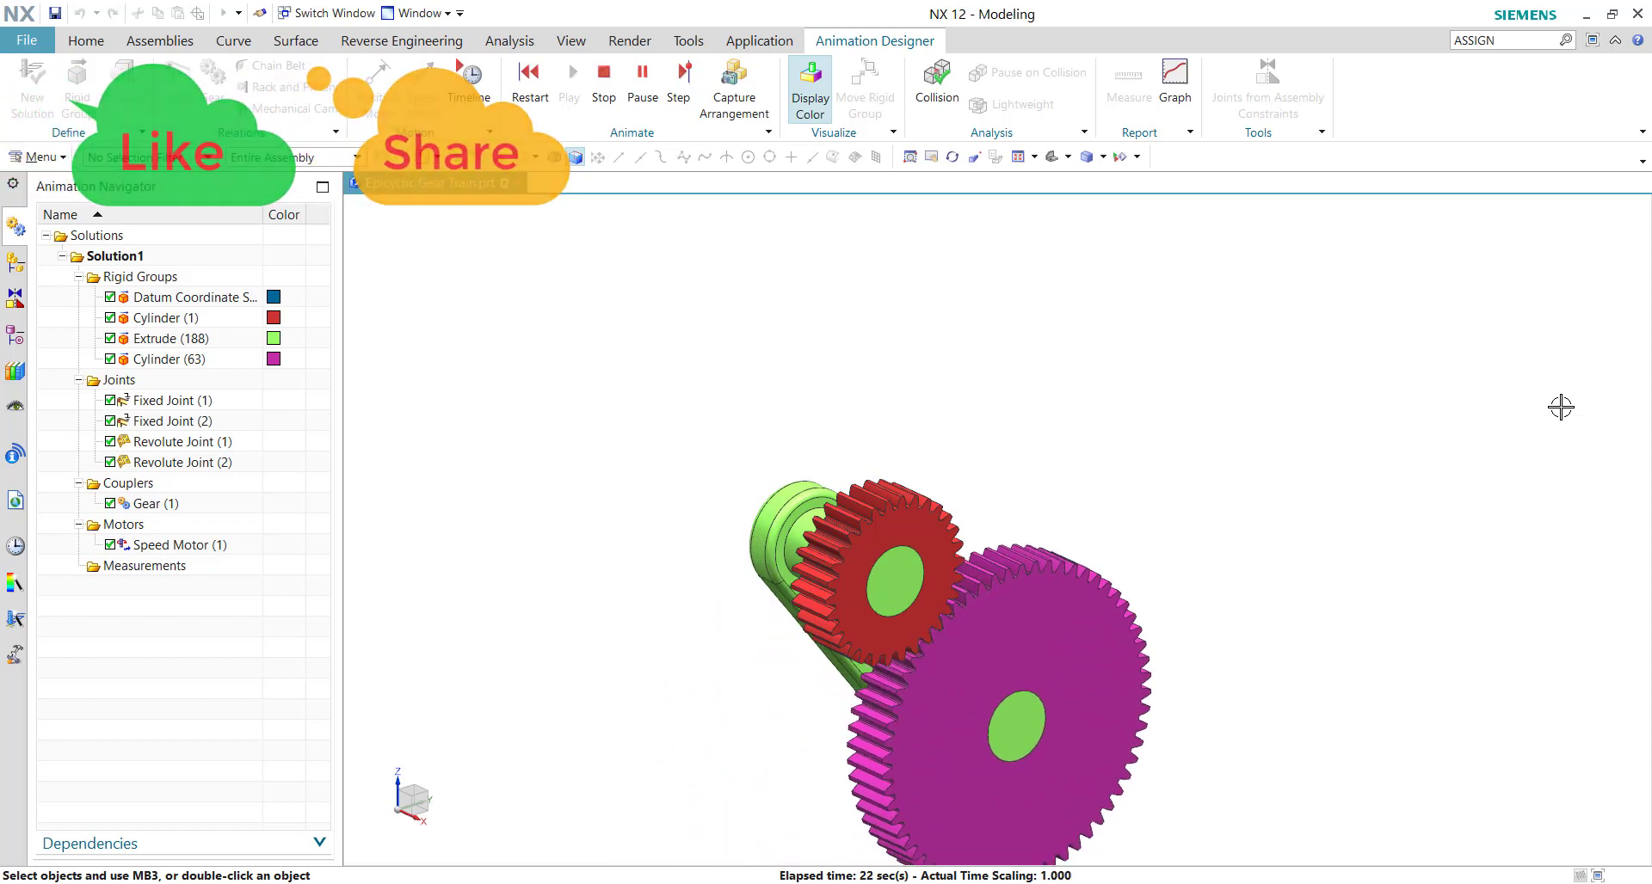
pyautogui.click(605, 86)
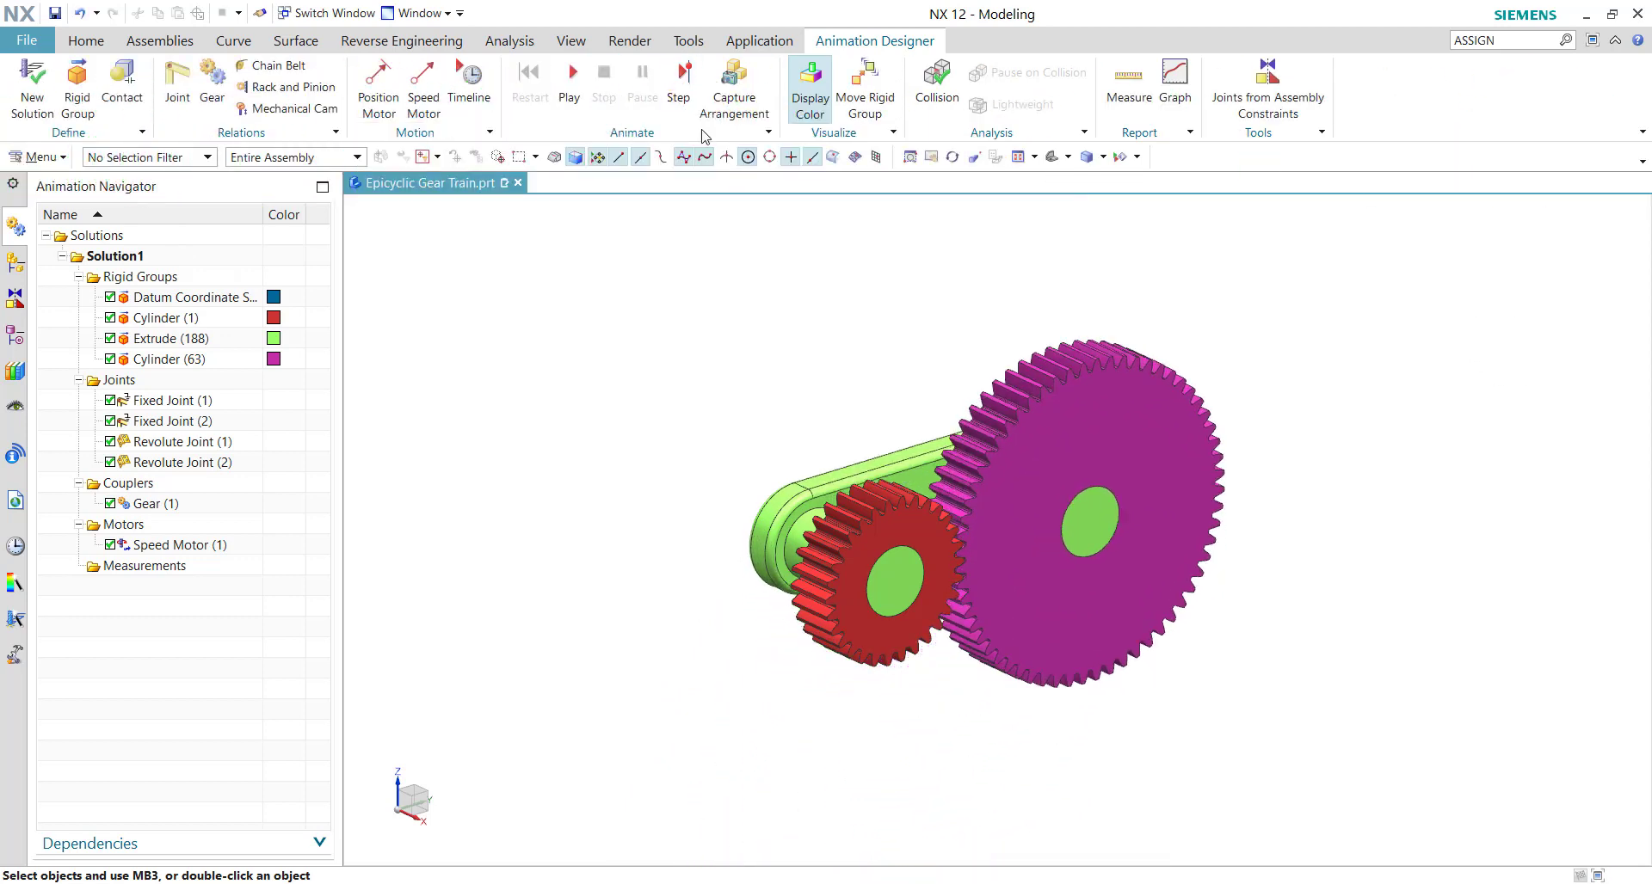